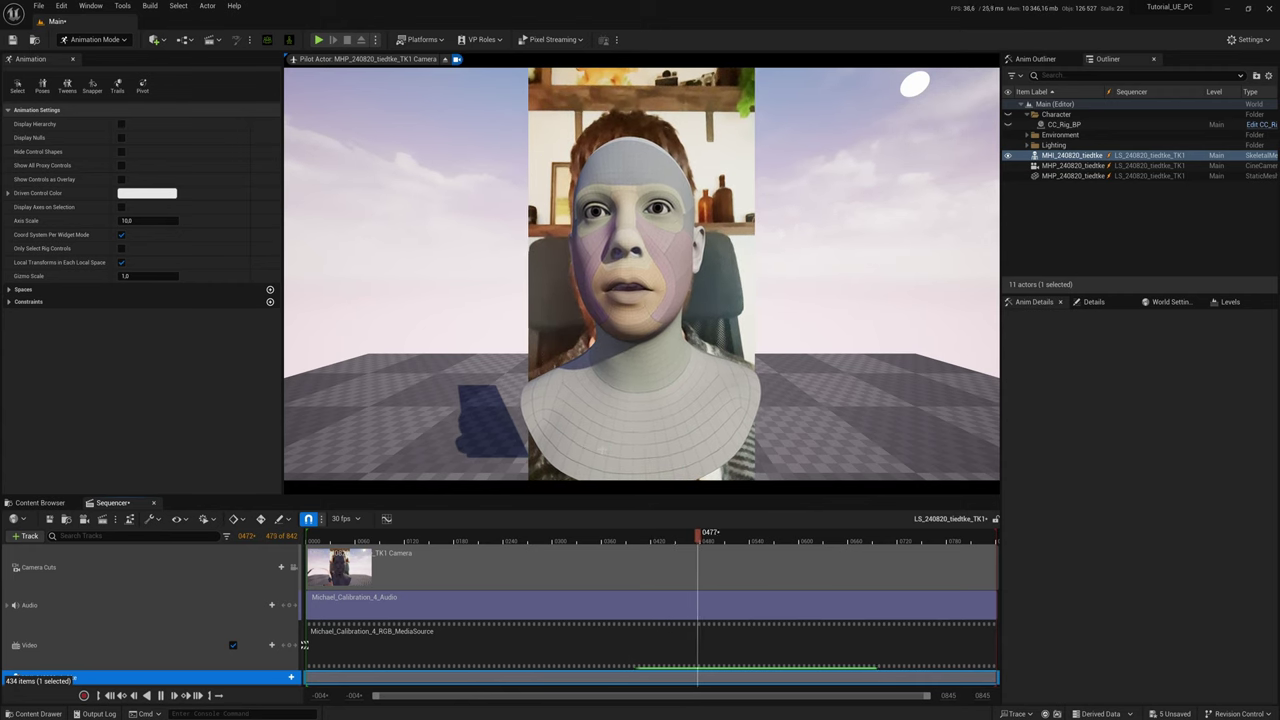
- Turn the viewport overlays back on with G so the face control board shows beside the head
key("g")
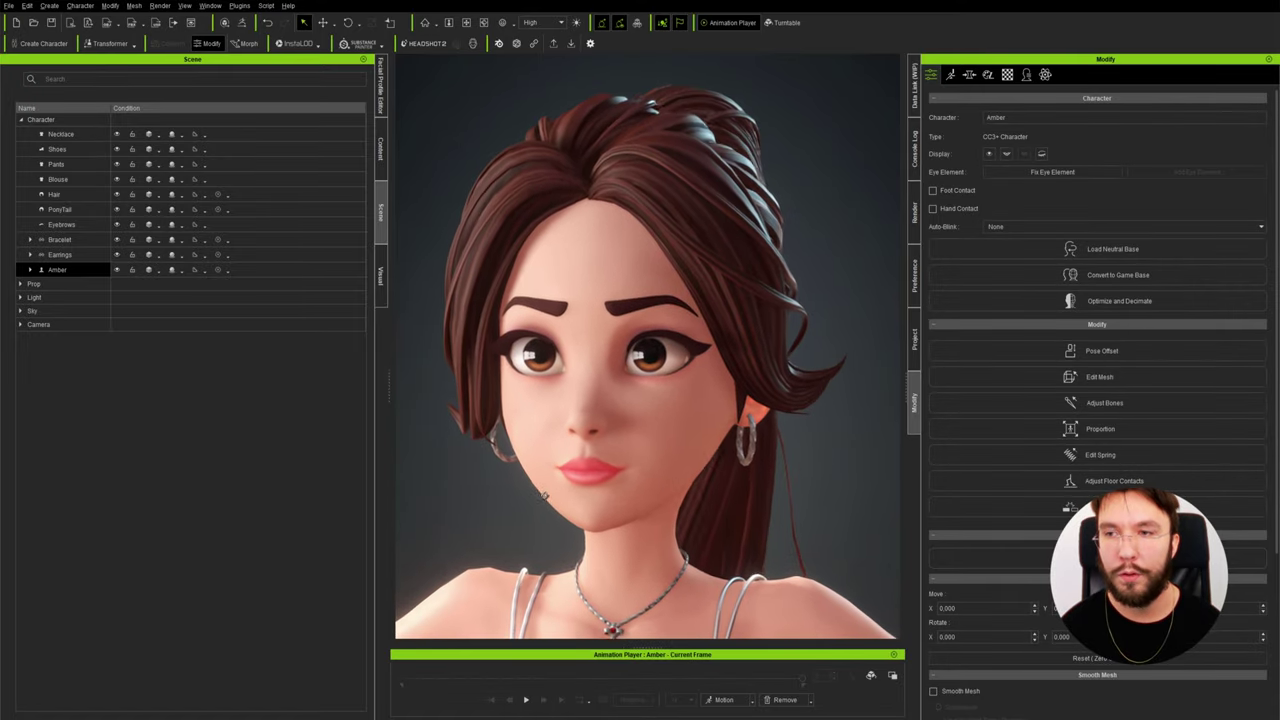
- Apply the F_J Face full-face calibration motion to Amber
left_click(724, 699)
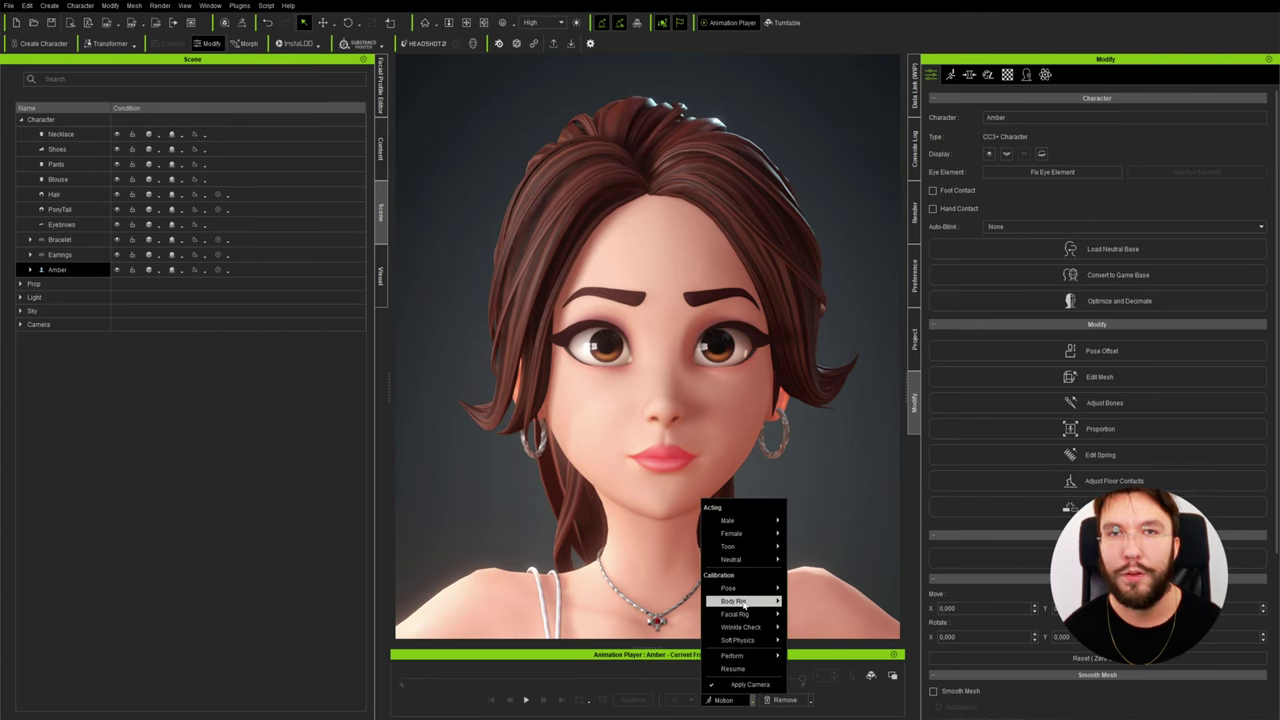
mouse_move(740, 613)
left_click(810, 613)
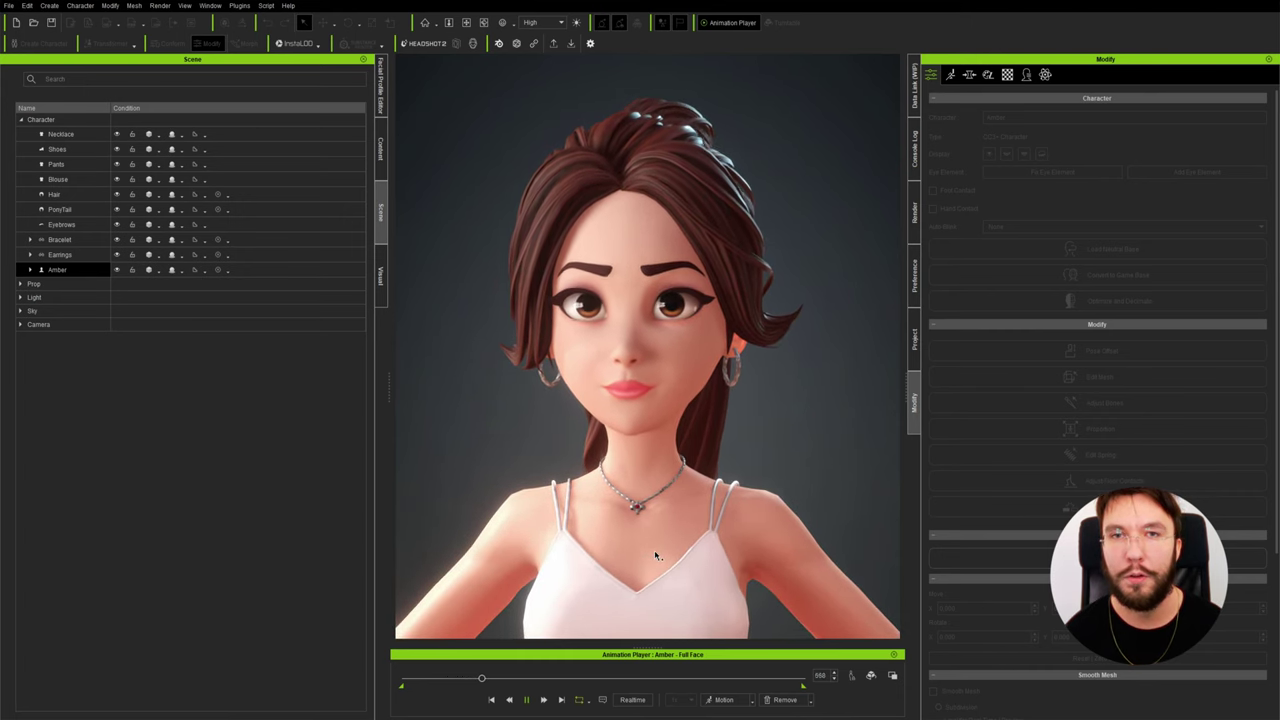
- Pause the face animation and restore Amber to her bind pose
key("space")
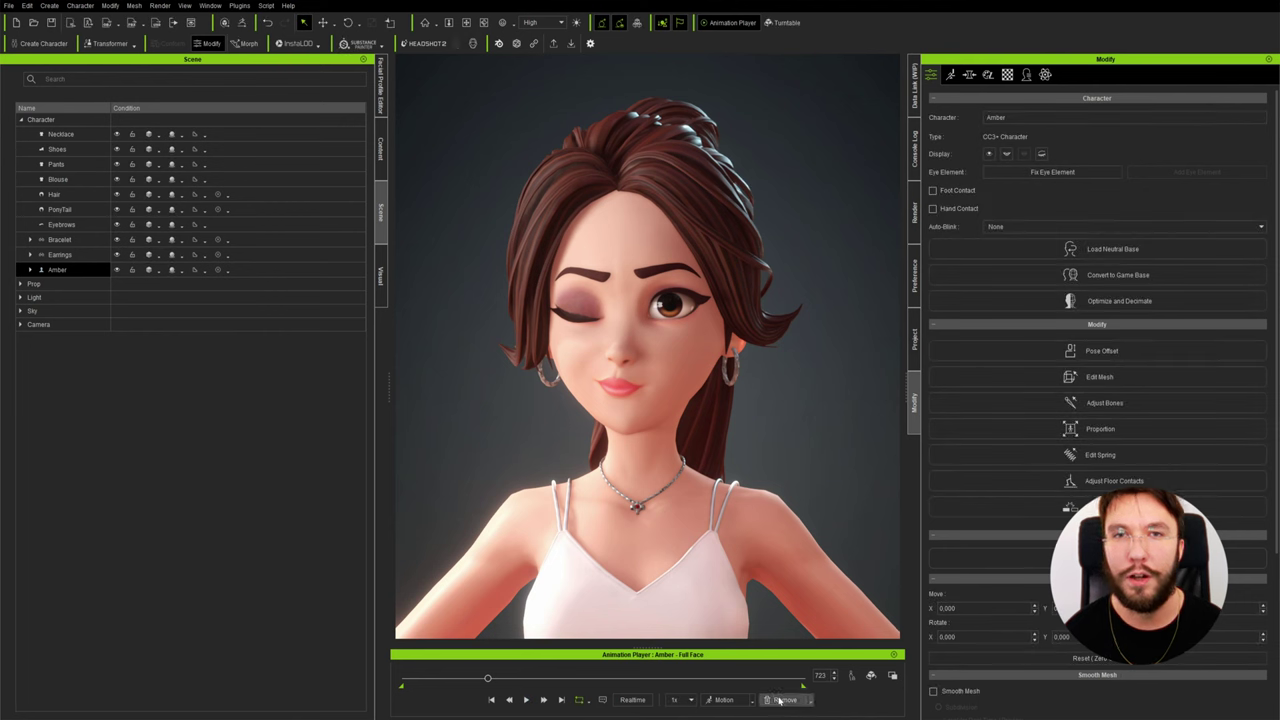
left_click(780, 700)
left_click(797, 684)
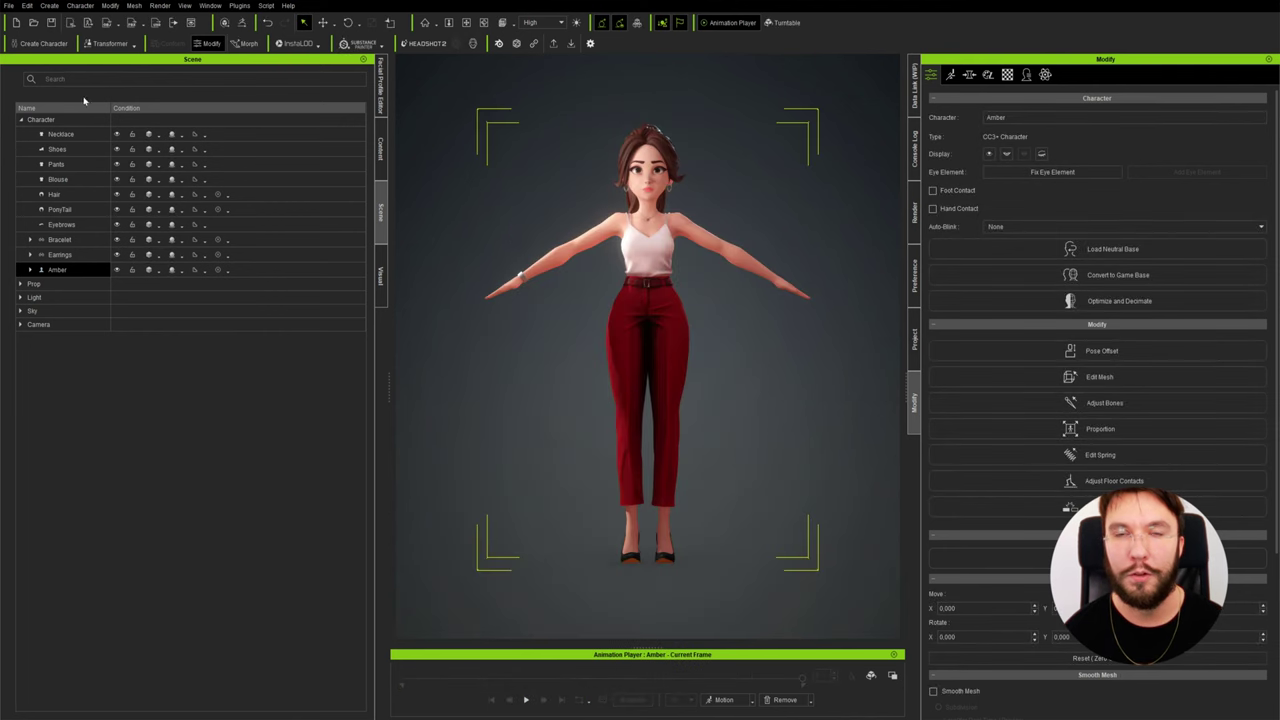
- Export the clothed character as FBX using the Unreal preset
left_click(10, 6)
mouse_move(60, 104)
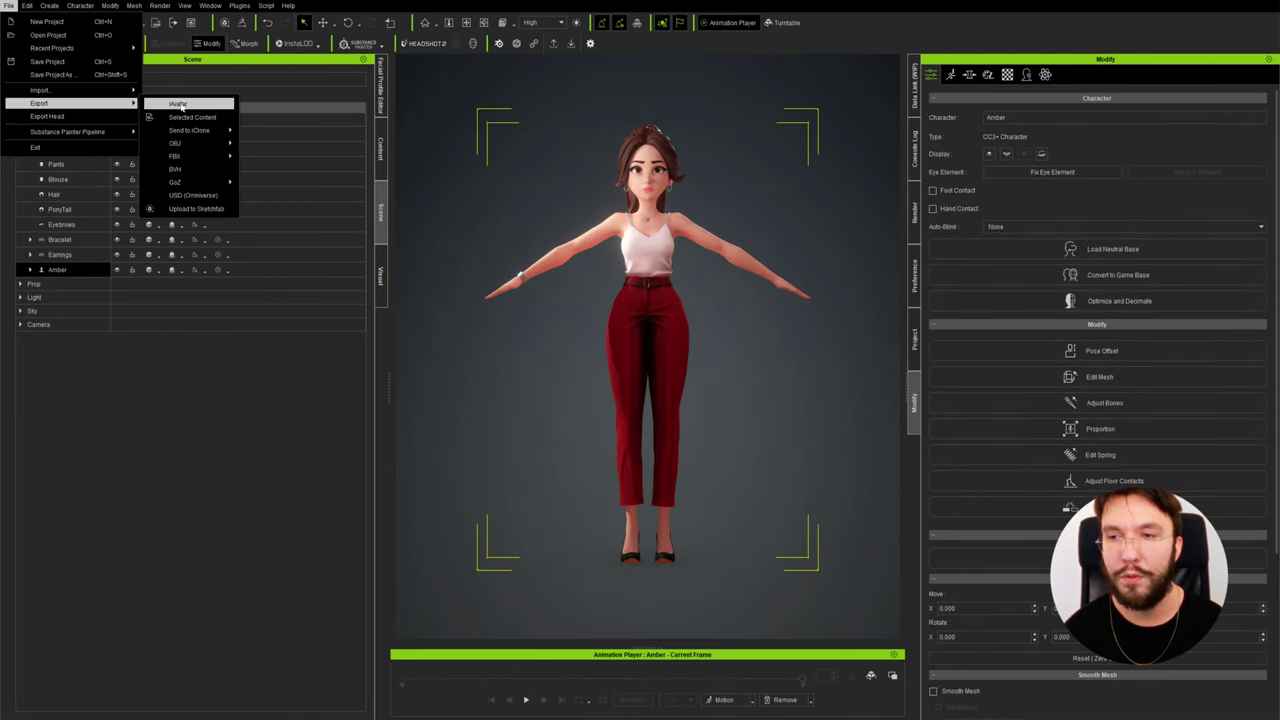
mouse_move(196, 158)
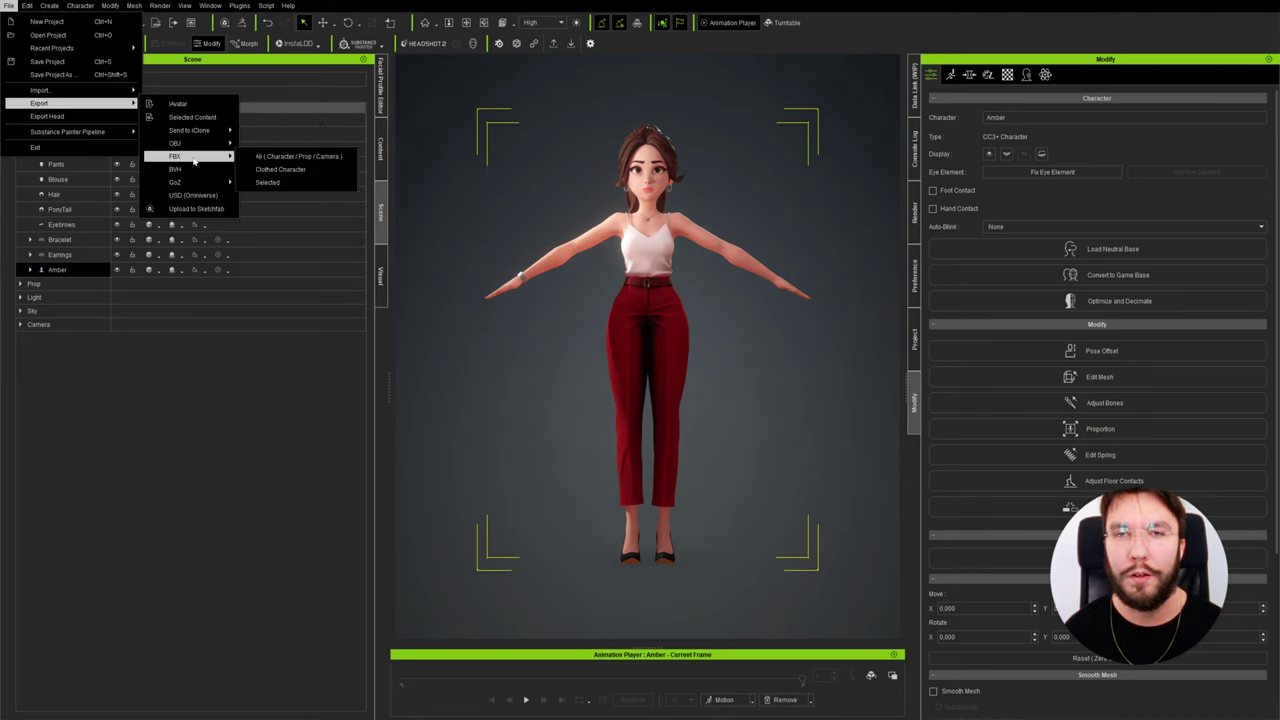
left_click(298, 172)
left_click(470, 179)
left_click(461, 219)
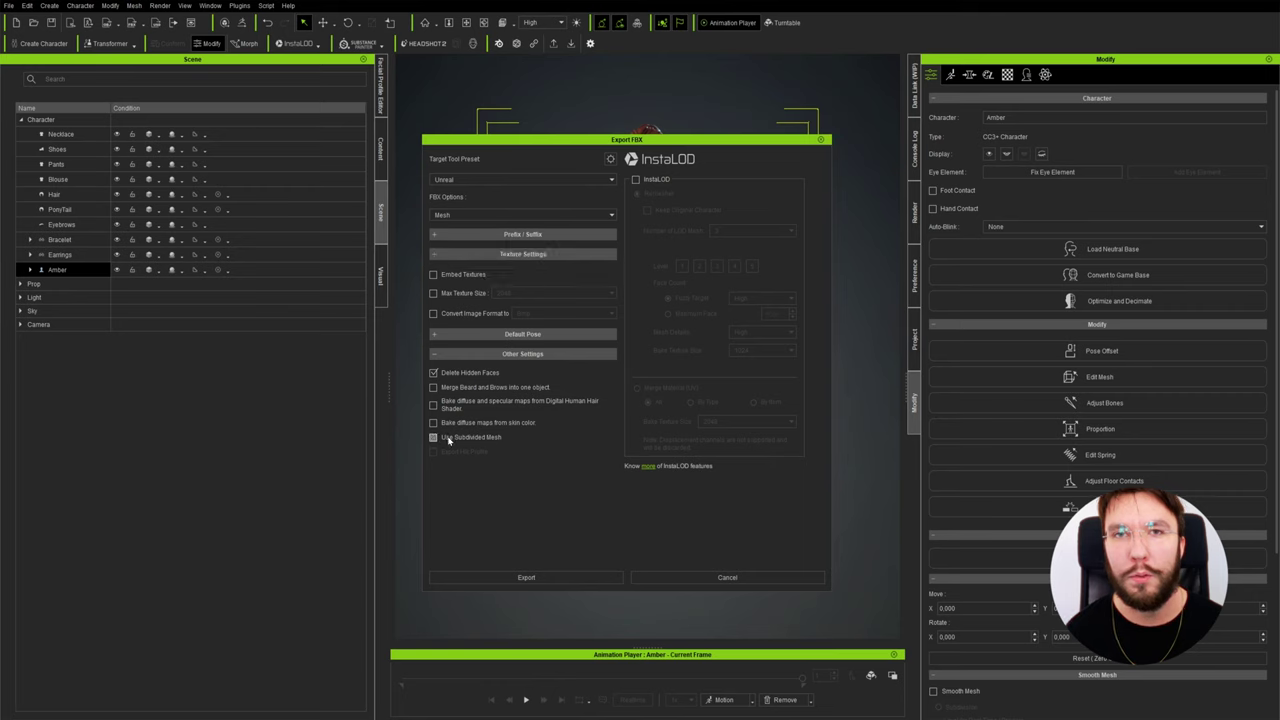
left_click(524, 578)
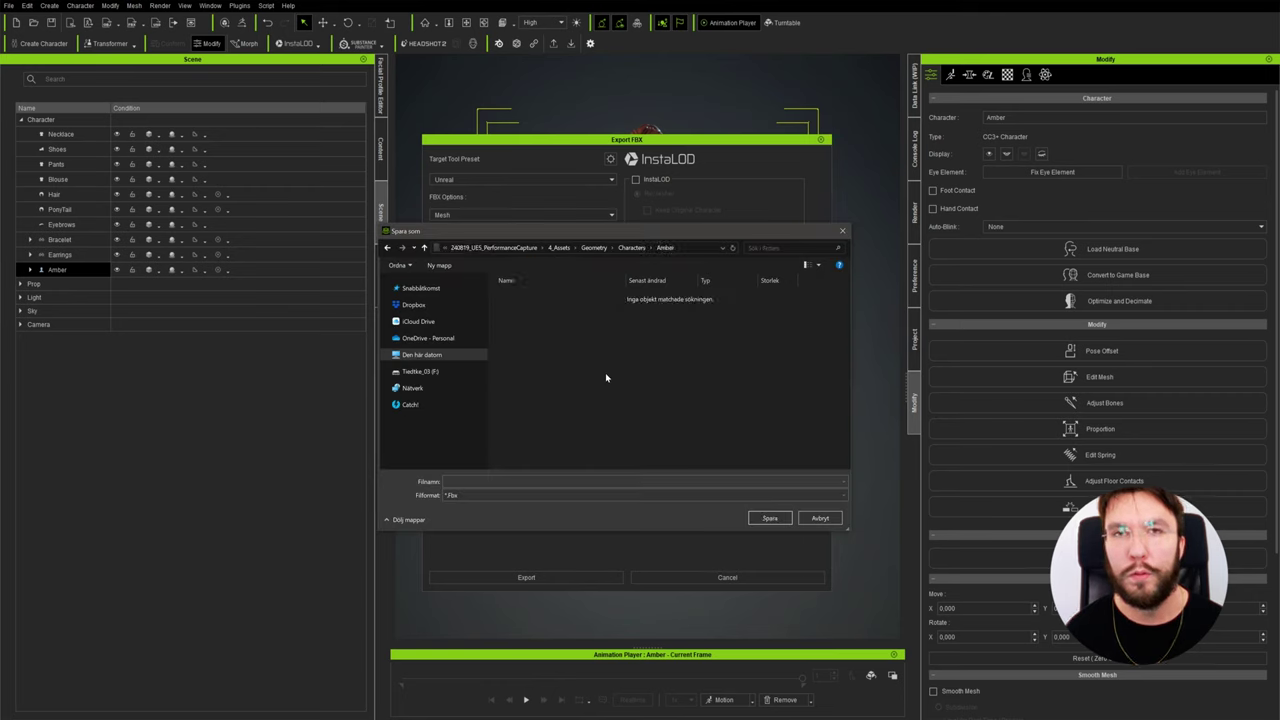
- Create a v001 folder and save the export there as Amber_v001
right_click(564, 361)
left_click(725, 501)
type("v001")
key("Return")
key("Return")
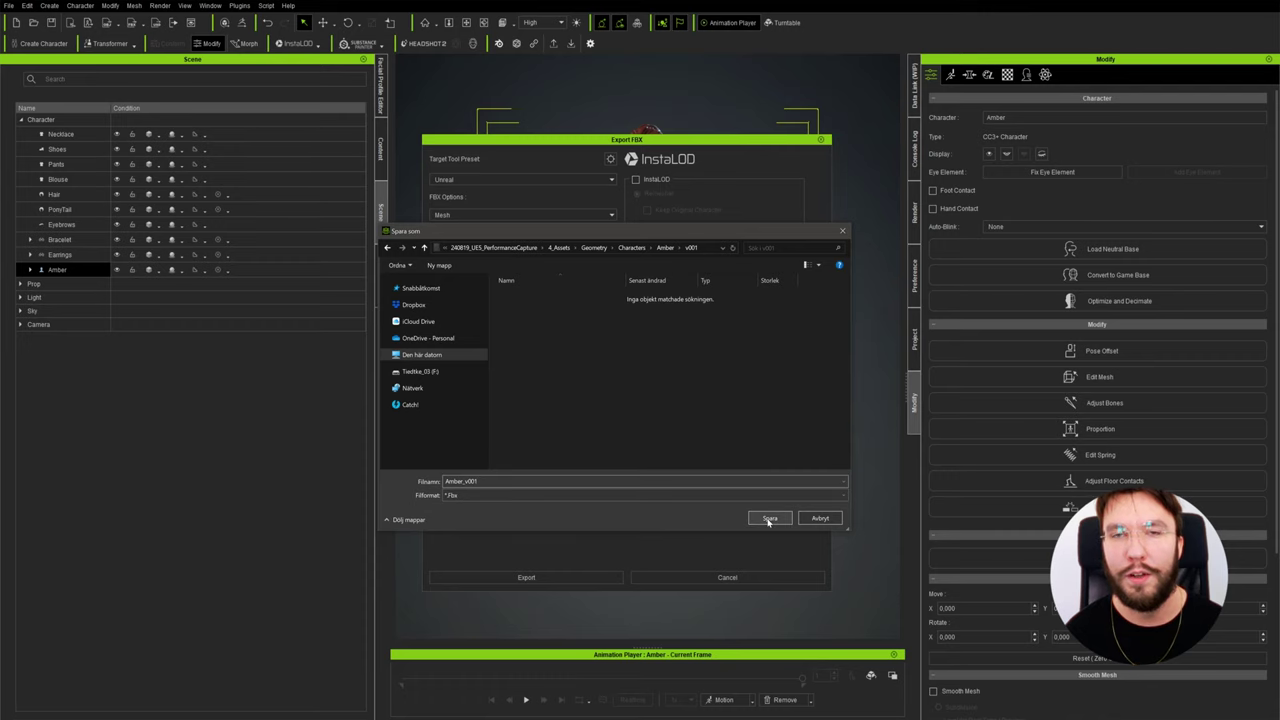
left_click(768, 518)
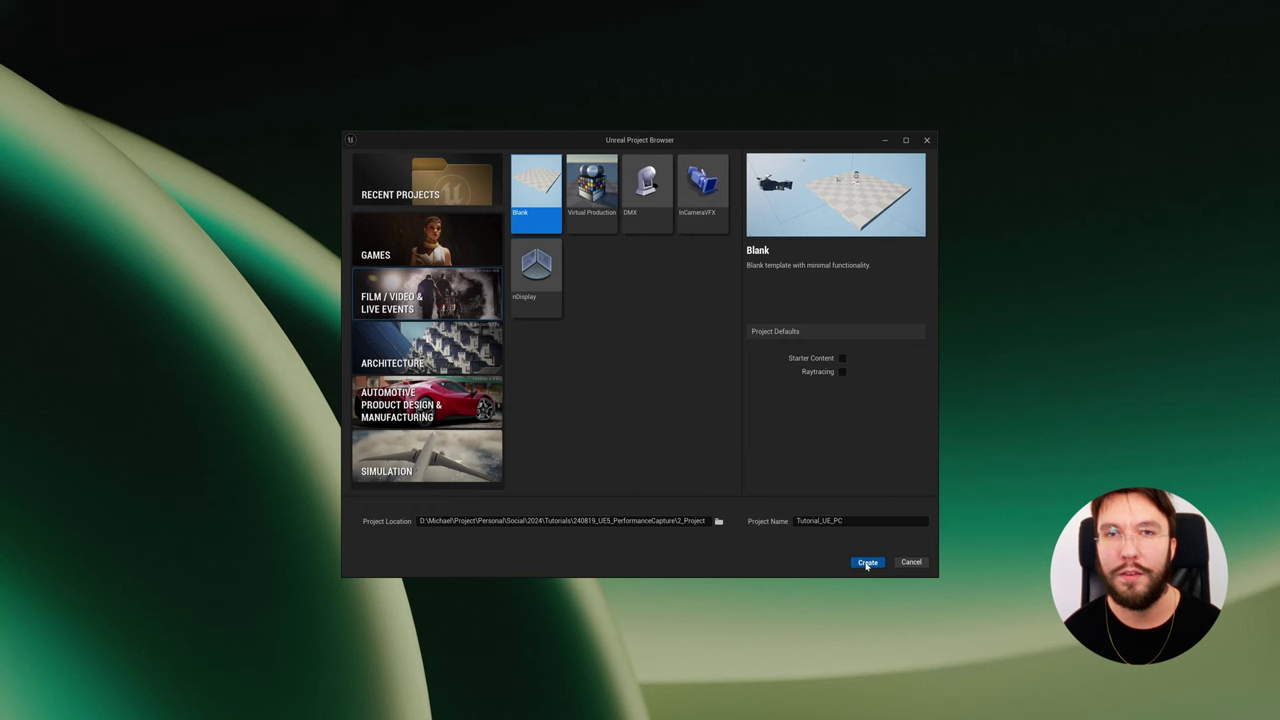
- Copy the Auto Setup Content and Plugins folders into the Tutorial_UE_PC project folder
left_click(867, 563)
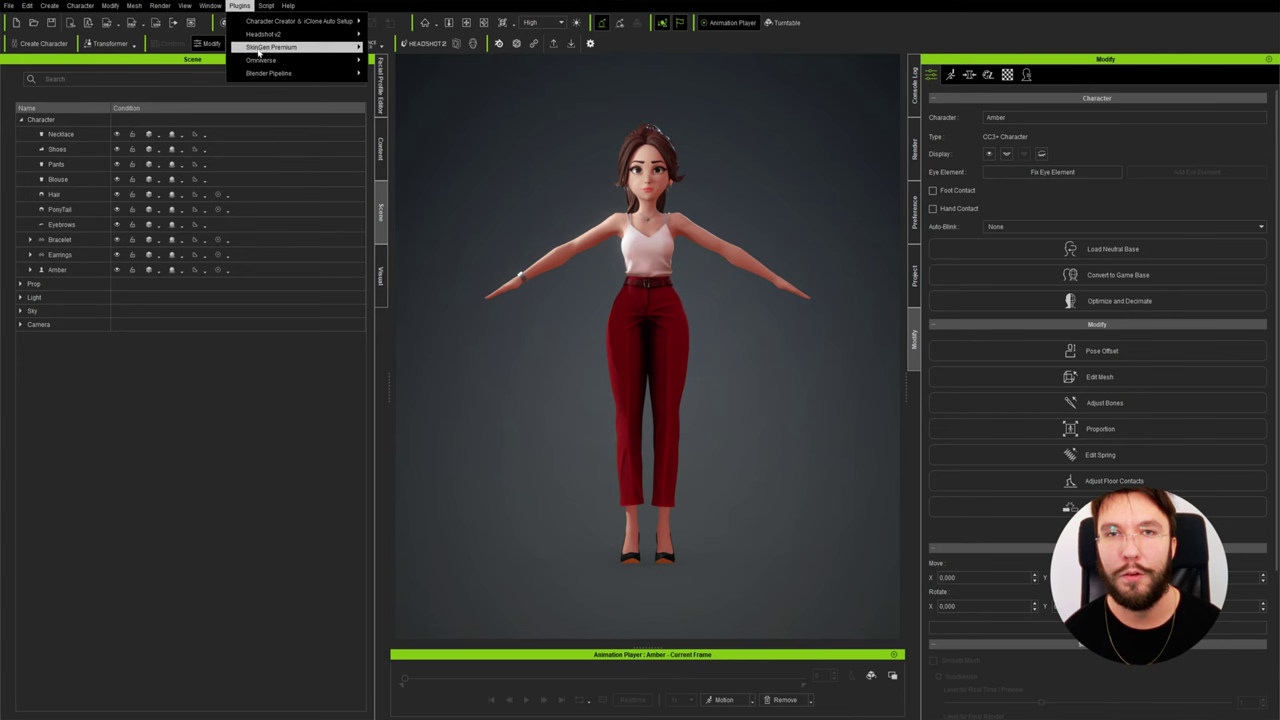
mouse_move(300, 21)
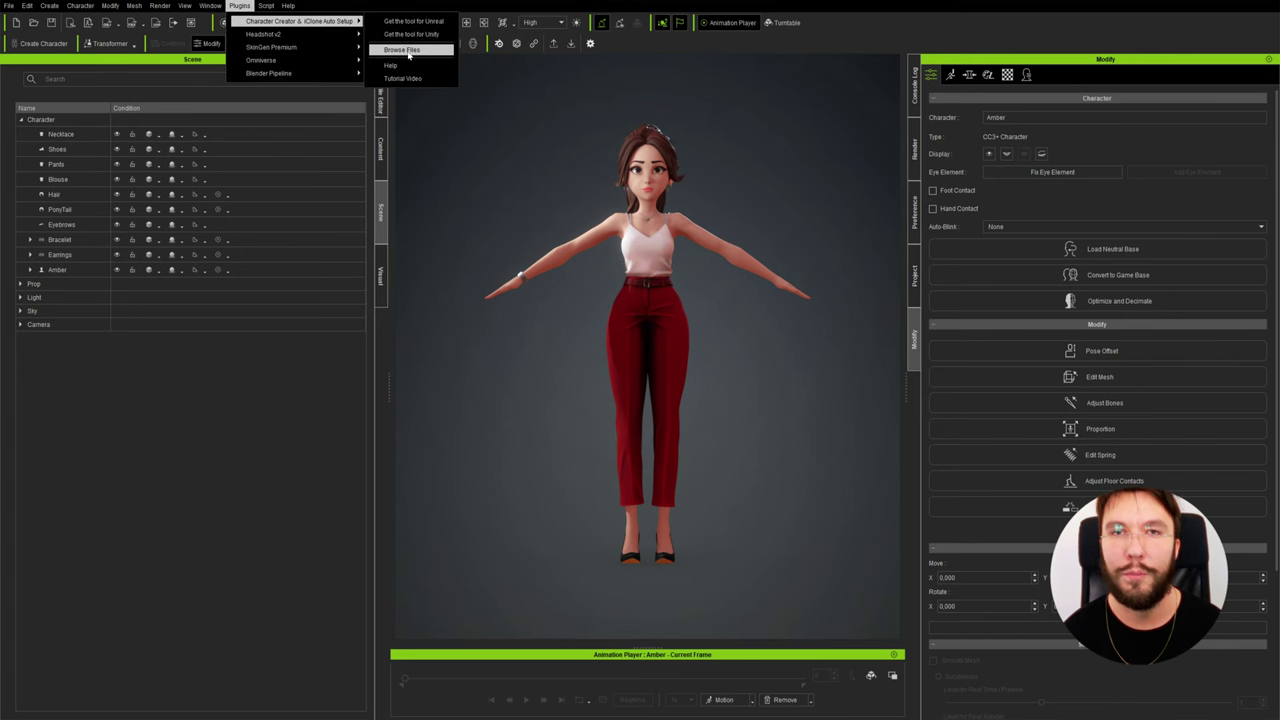
left_click(403, 49)
double_click(465, 285)
key("ctrl+c")
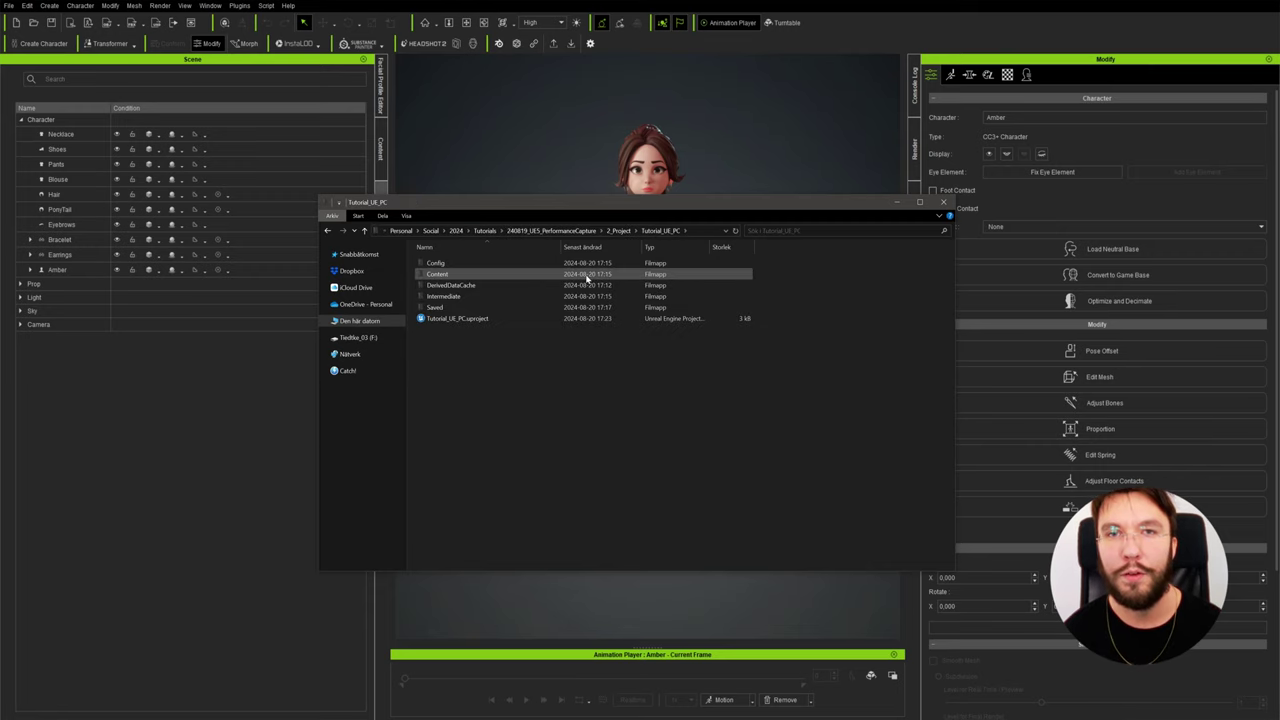
key("alt+Left")
key("ctrl+v")
- Open Tutorial_UE_PC in Unreal and find the MetaHuman Plugin and CC UE Control Rig marketplace pages
double_click(457, 329)
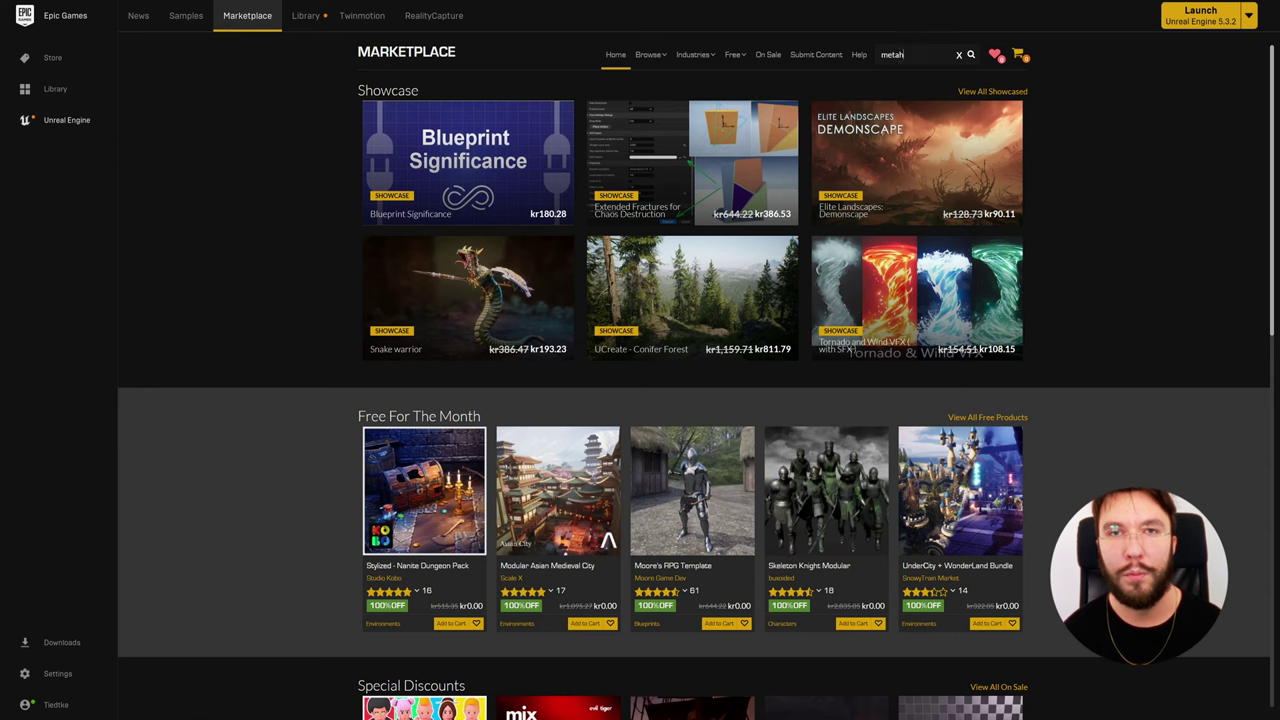
type("metahuman")
key("Return")
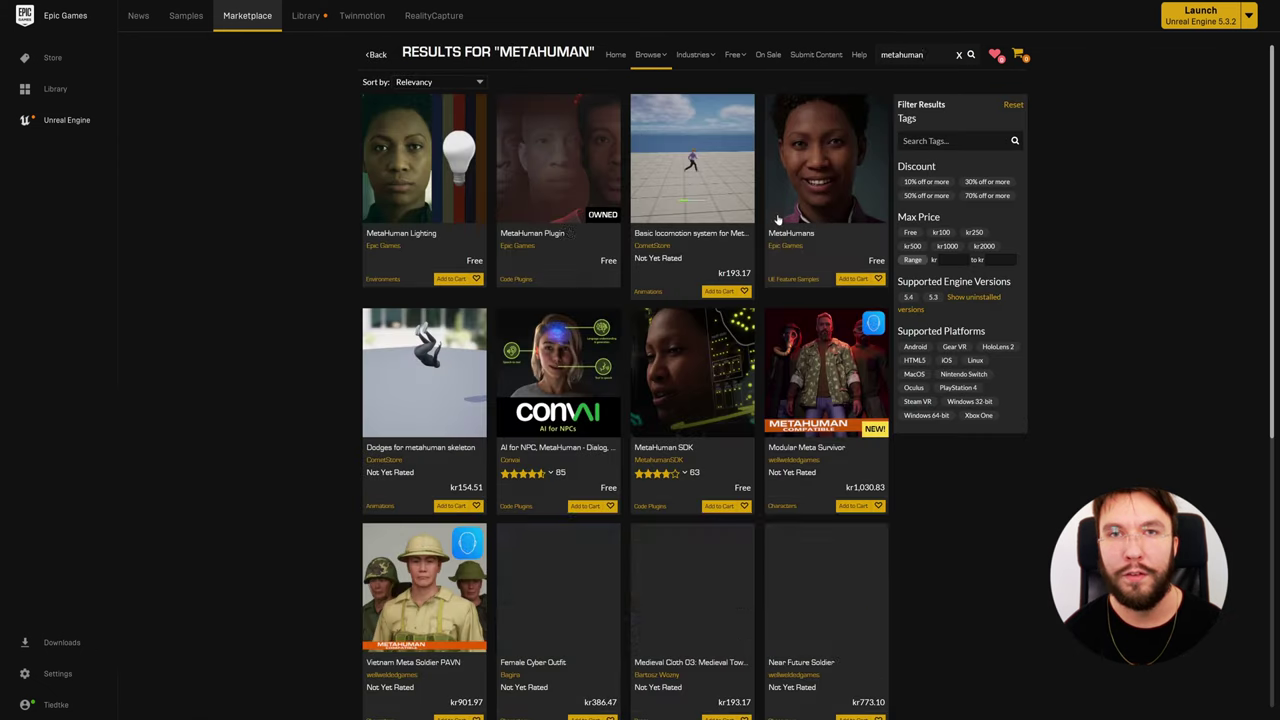
left_click(537, 229)
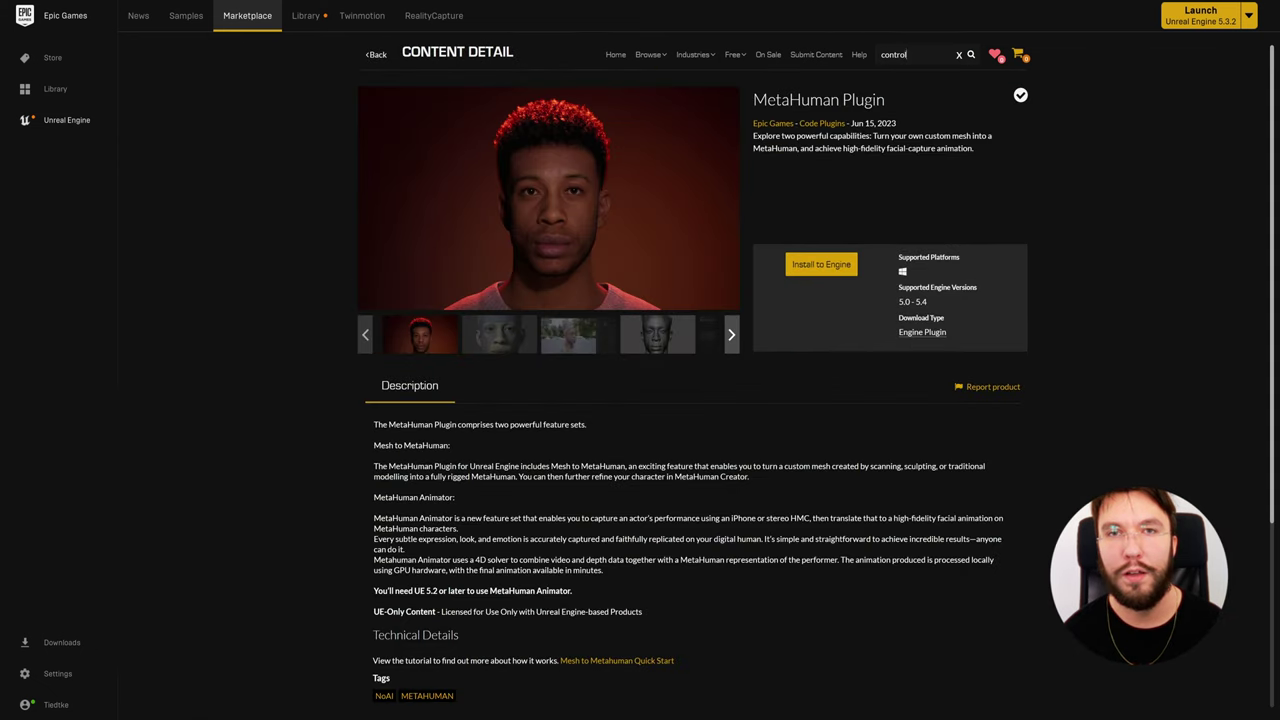
key("Down")
key("Return")
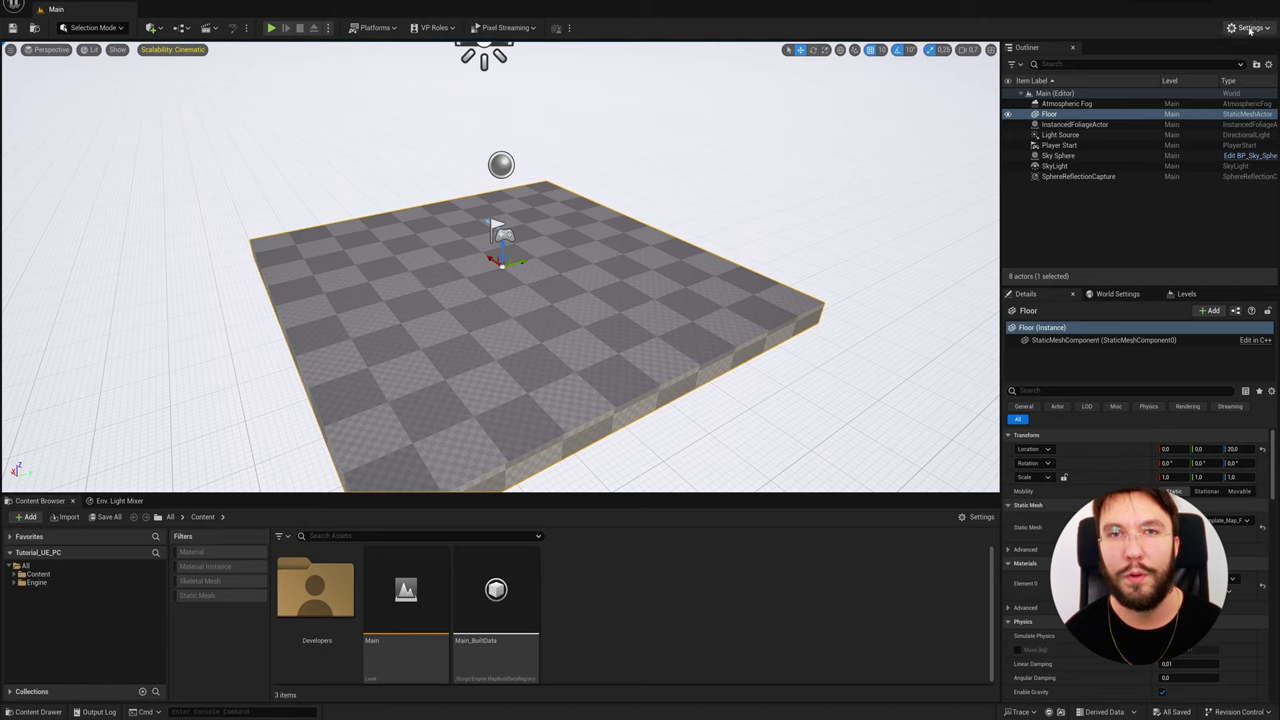
- Enable the MetaHuman plugin, then look up the Control Rig and Auto Setup plugins
left_click(1249, 27)
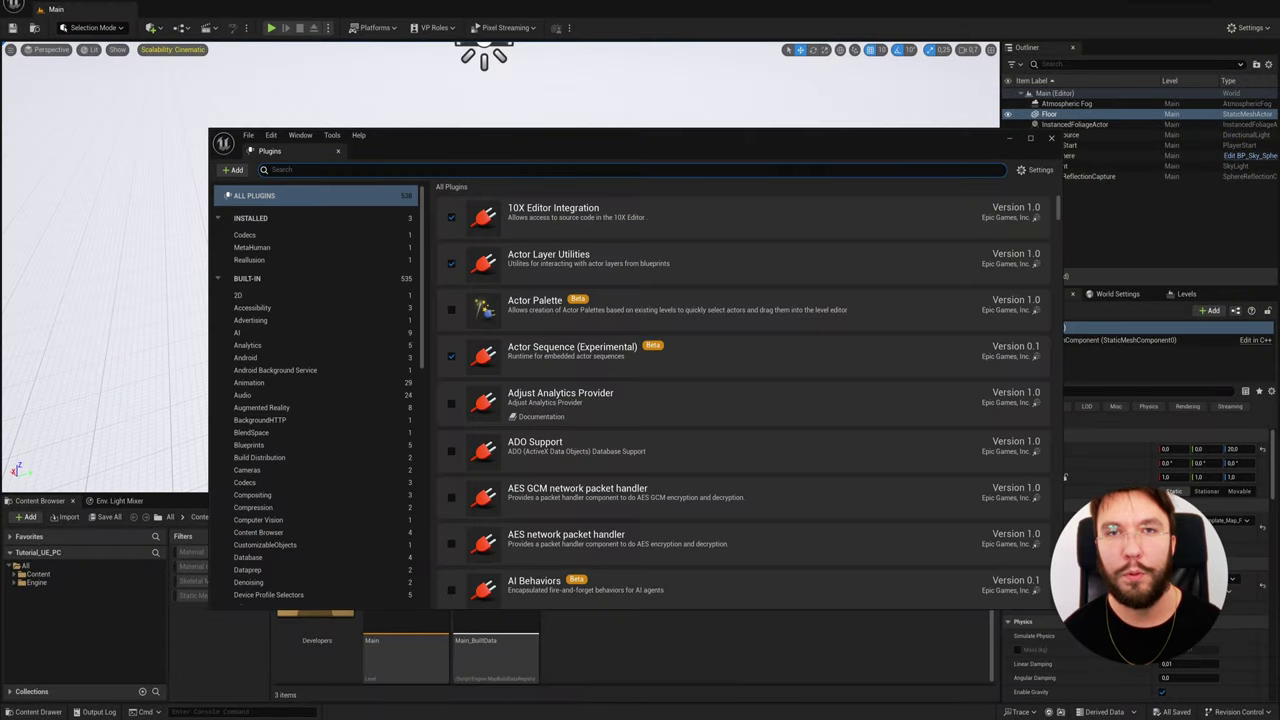
type("metahuman")
left_click(451, 217)
left_click(719, 375)
type("control rig")
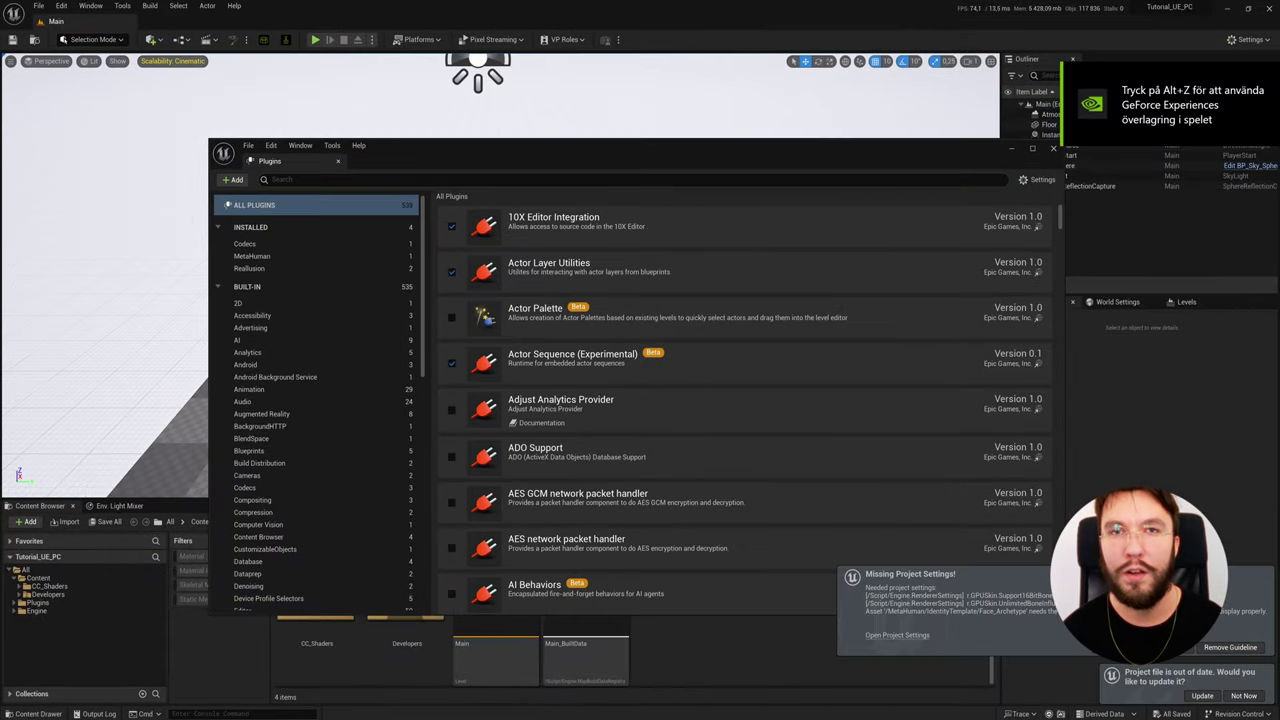
type("auto")
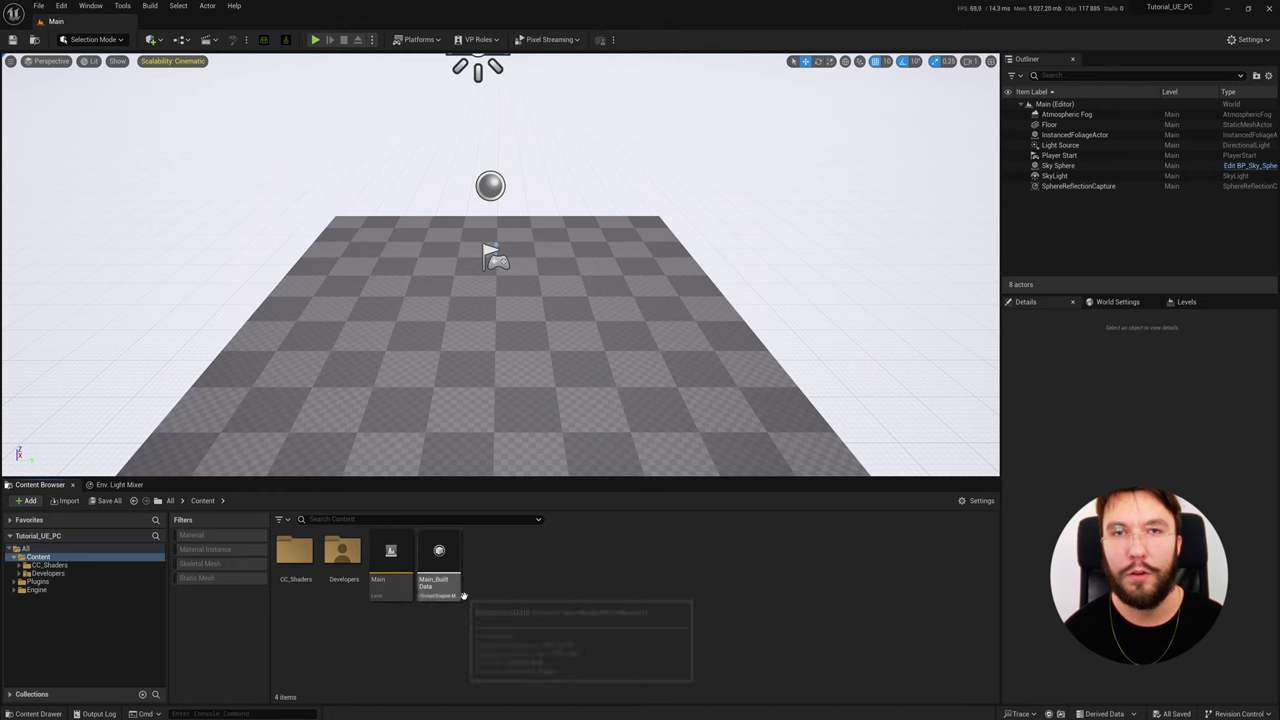
- Create a _Characters folder in Content with an Amber subfolder inside it
right_click(517, 584)
left_click(557, 183)
type("_Characters")
key("Return")
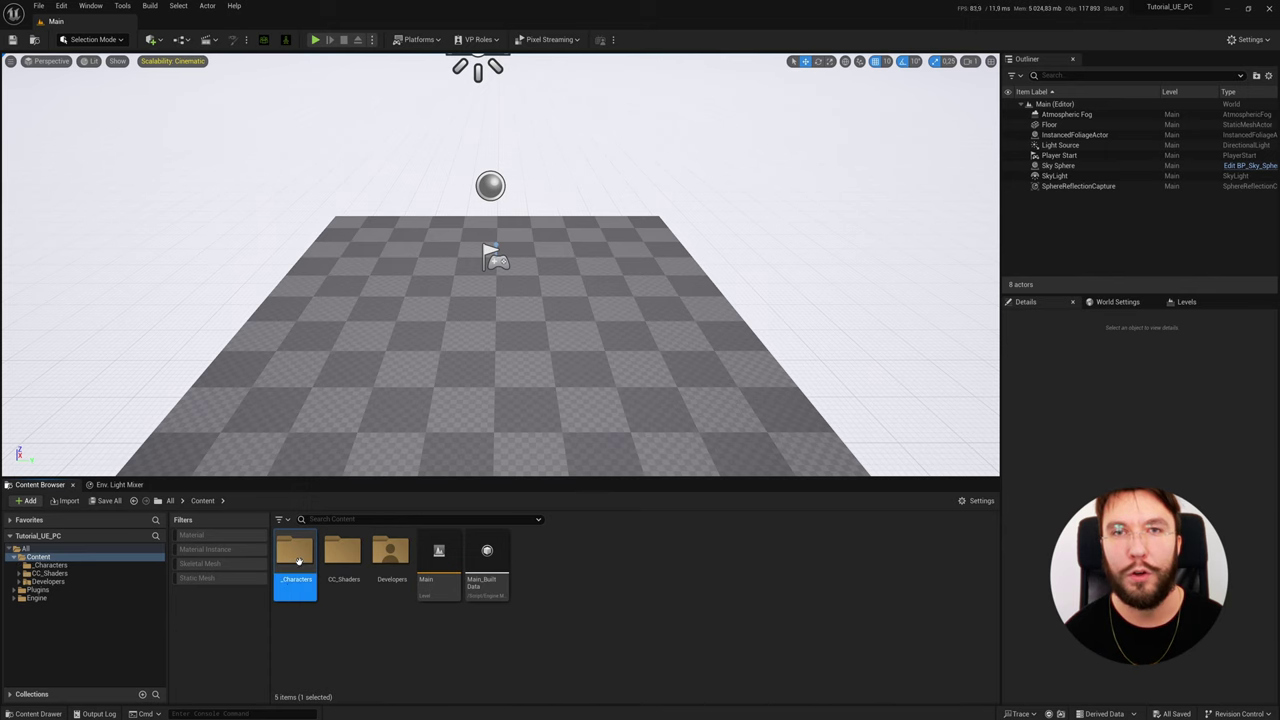
double_click(295, 565)
right_click(390, 585)
left_click(420, 206)
type("Amber")
key("Return")
- Add a v001 version folder inside Amber and open it
double_click(295, 560)
right_click(310, 558)
left_click(360, 206)
type("v001")
key("Return")
double_click(294, 537)
- Import Amber_v001 with the HQ shader, T0 as reference pose, and morph targets
left_click(64, 500)
double_click(452, 290)
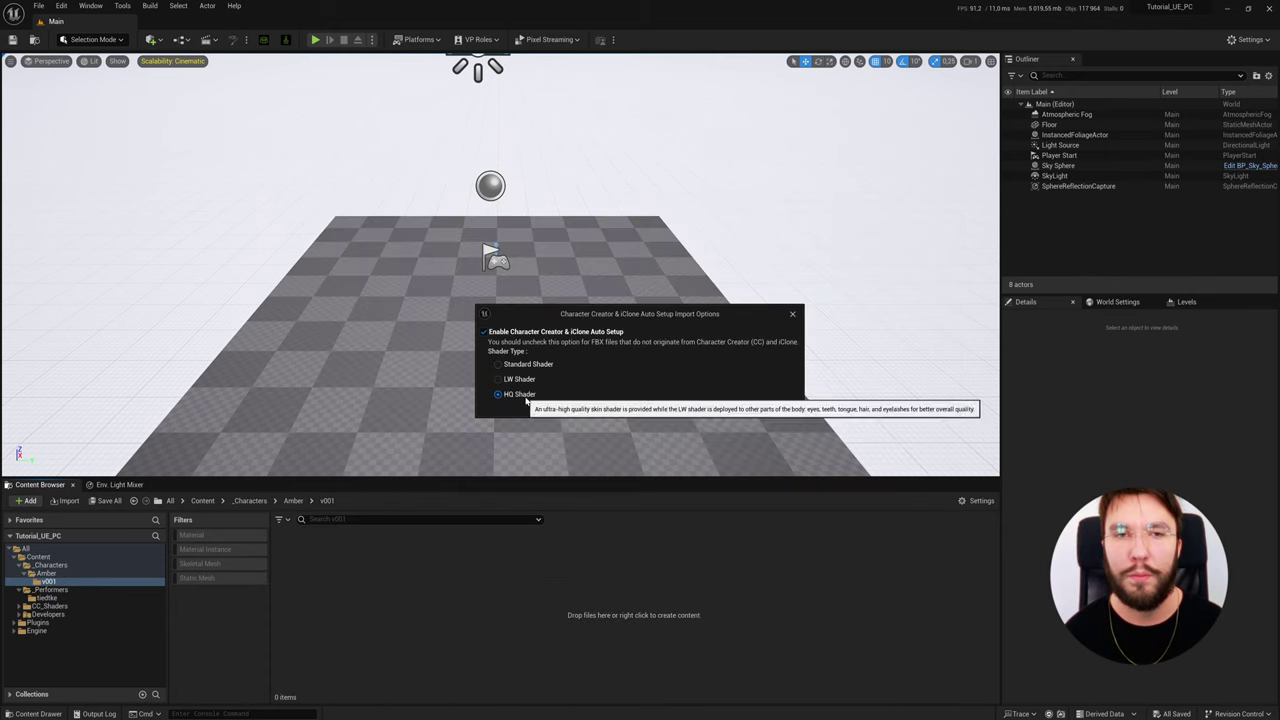
left_click(706, 410)
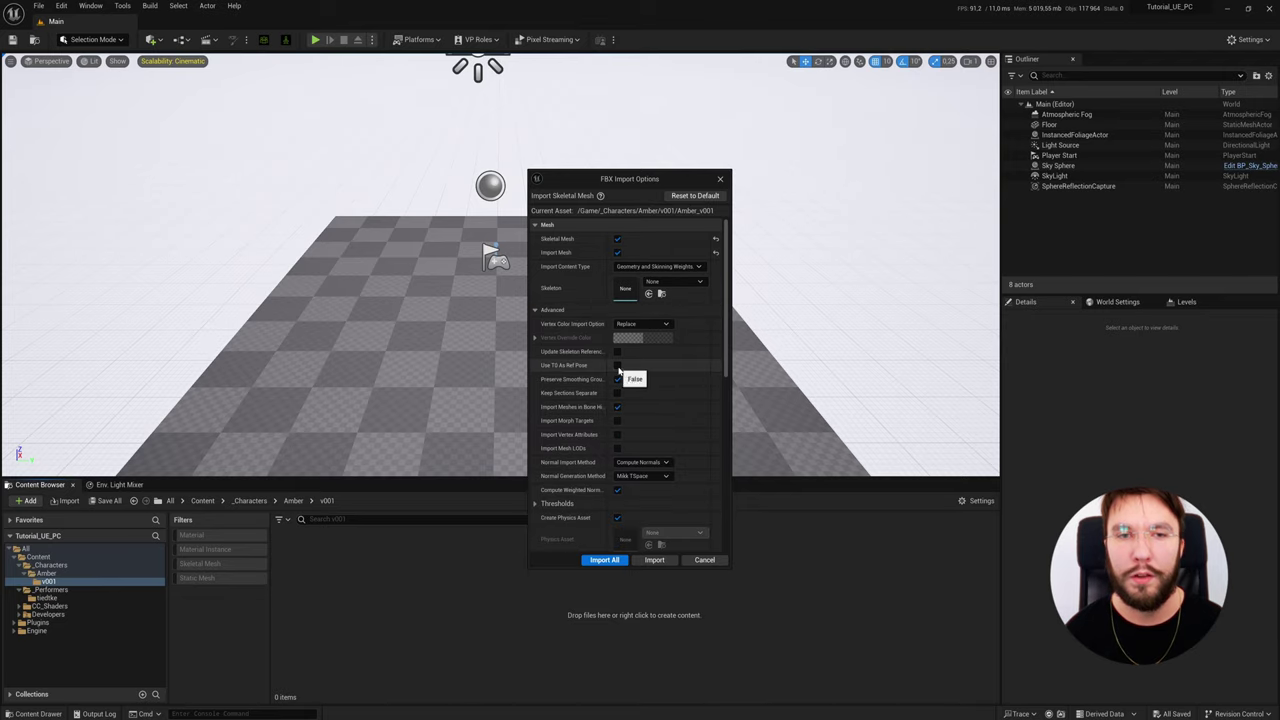
left_click(617, 365)
left_click(617, 421)
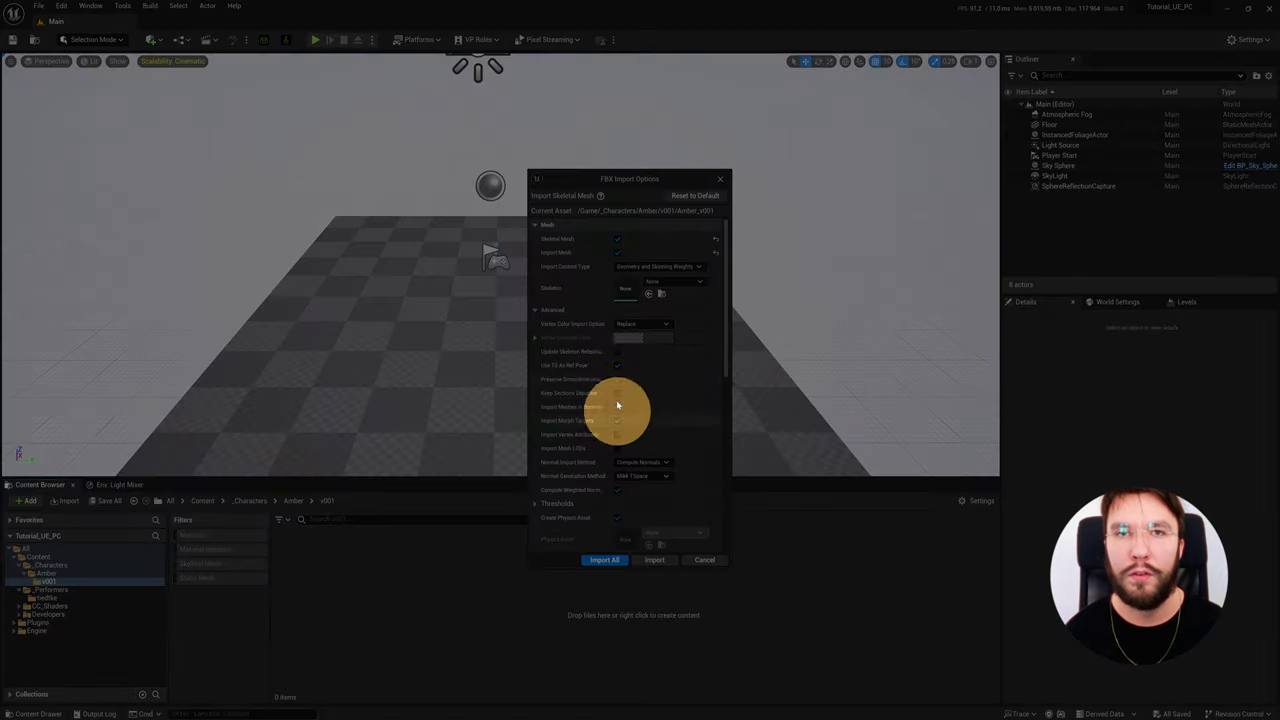
scroll(586, 494, "down", 3)
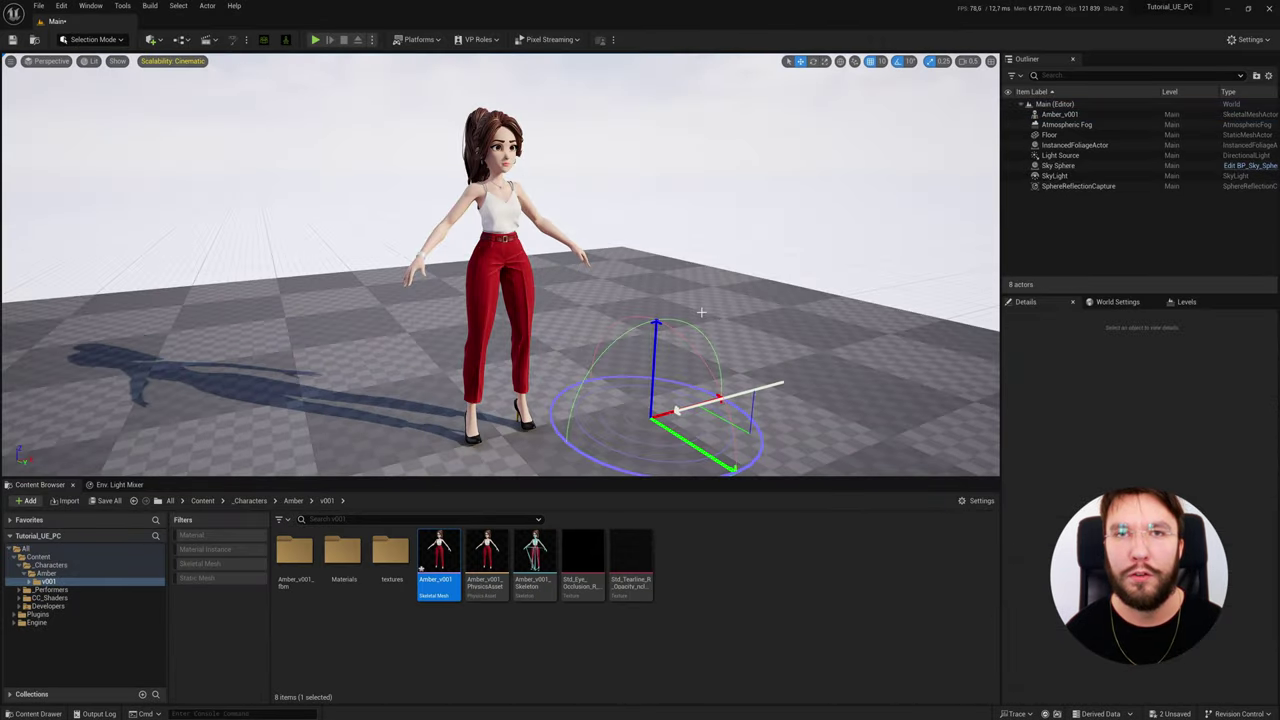
- Replace the placed Amber_v001 actor with CC_Rig_BP in the level
left_click(634, 279)
right_click(443, 565)
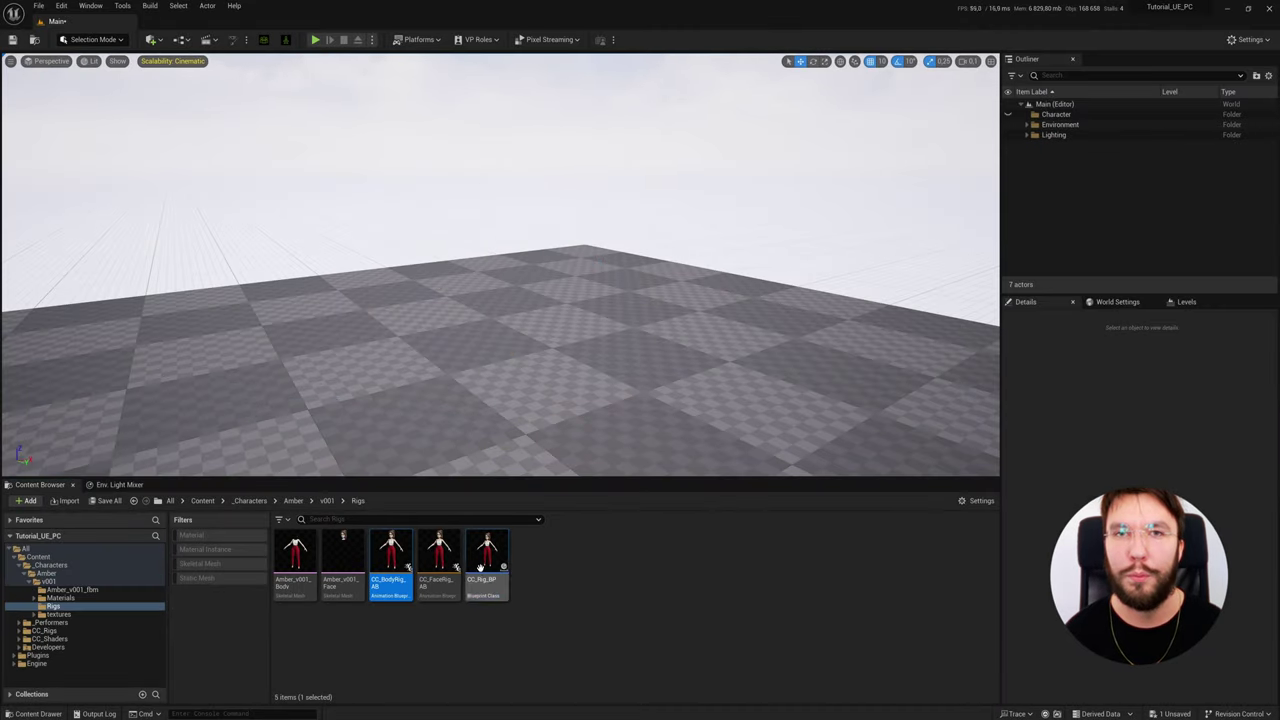
left_click_drag(487, 560, 490, 400)
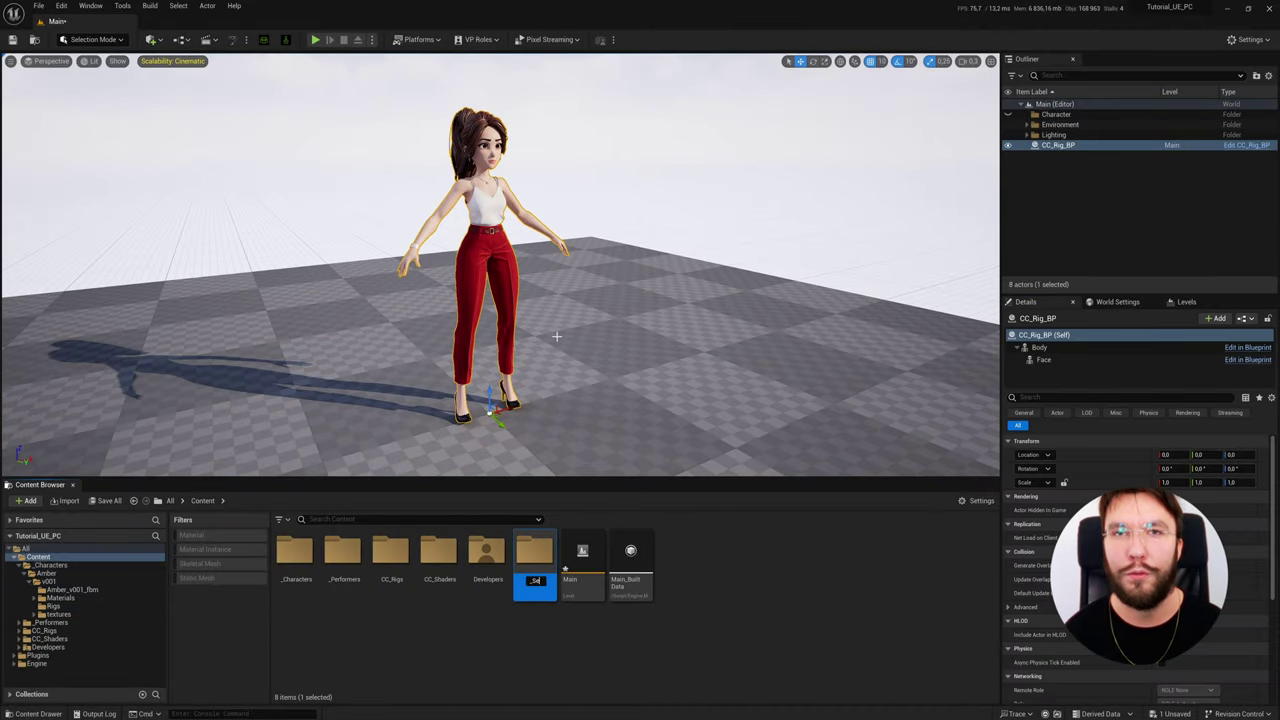
- Create a _Sequences folder holding a new LS_Amber level sequence and open it
key("Return")
double_click(390, 558)
right_click(352, 600)
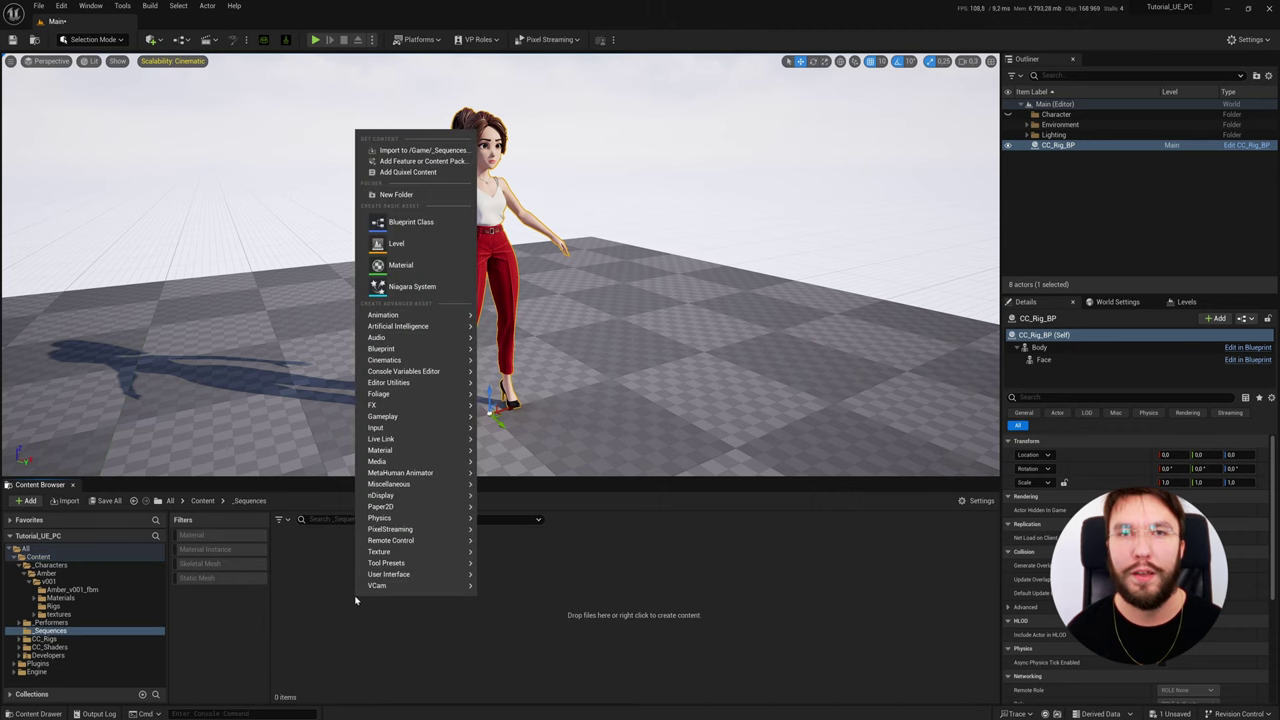
mouse_move(400, 360)
left_click(530, 389)
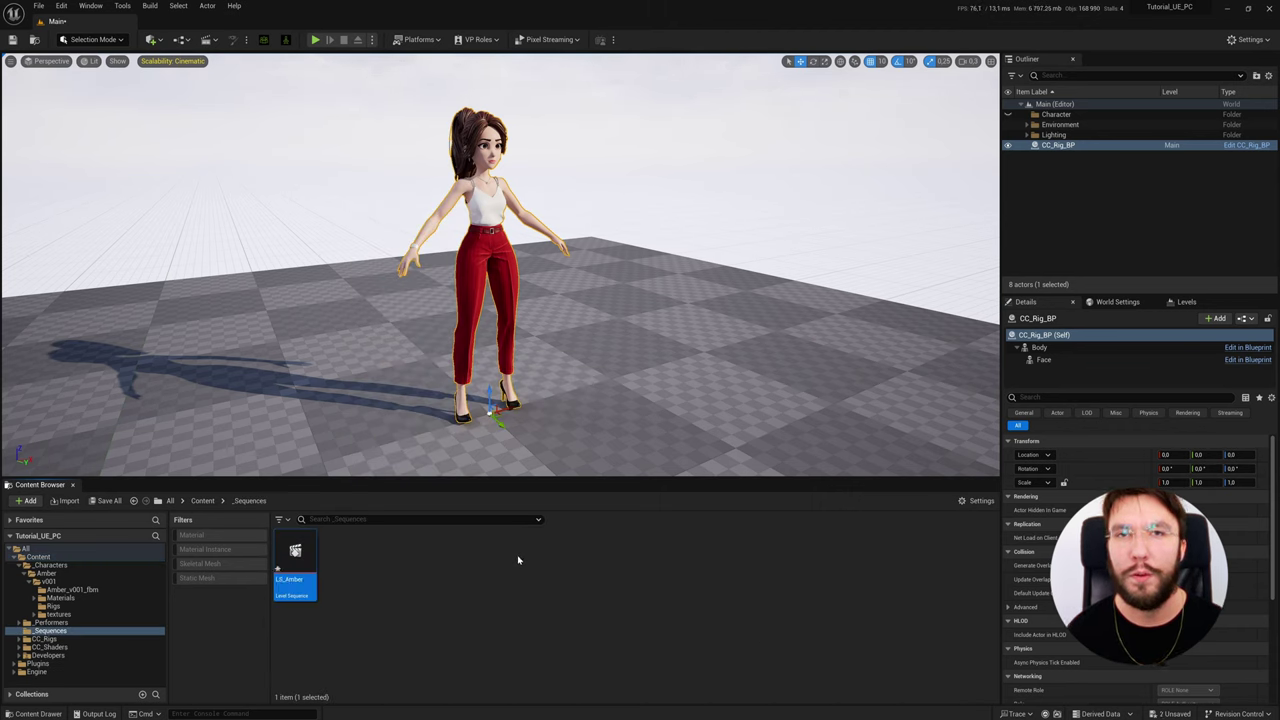
double_click(295, 565)
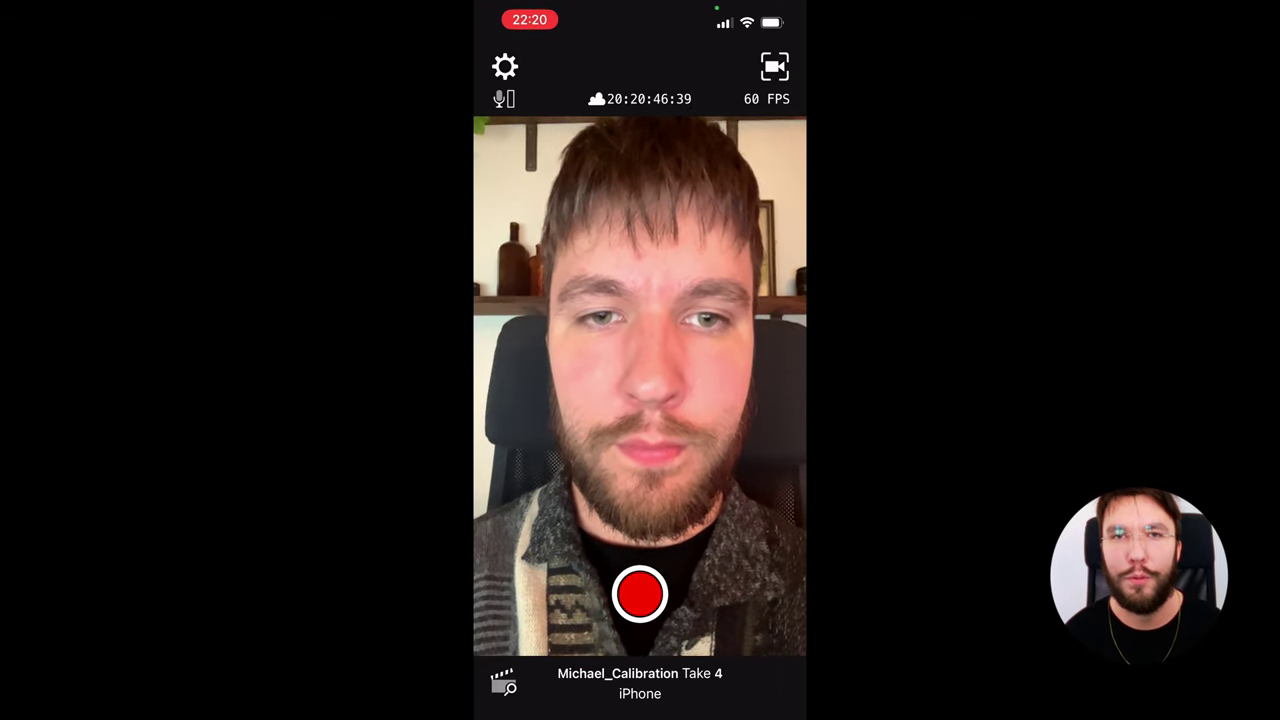
- Start recording a new facial performance take in Live Link Face
left_click(640, 594)
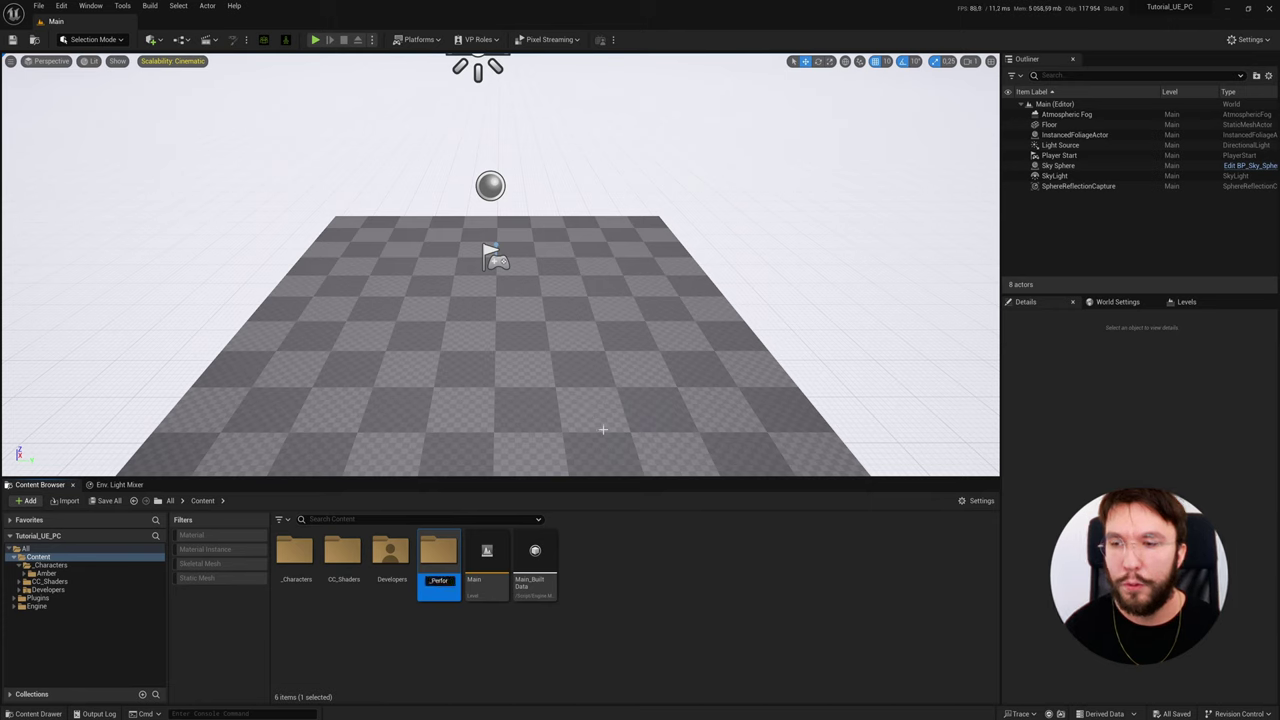
- Build the _Performers folder with a performer subfolder containing a CS folder
key("Return")
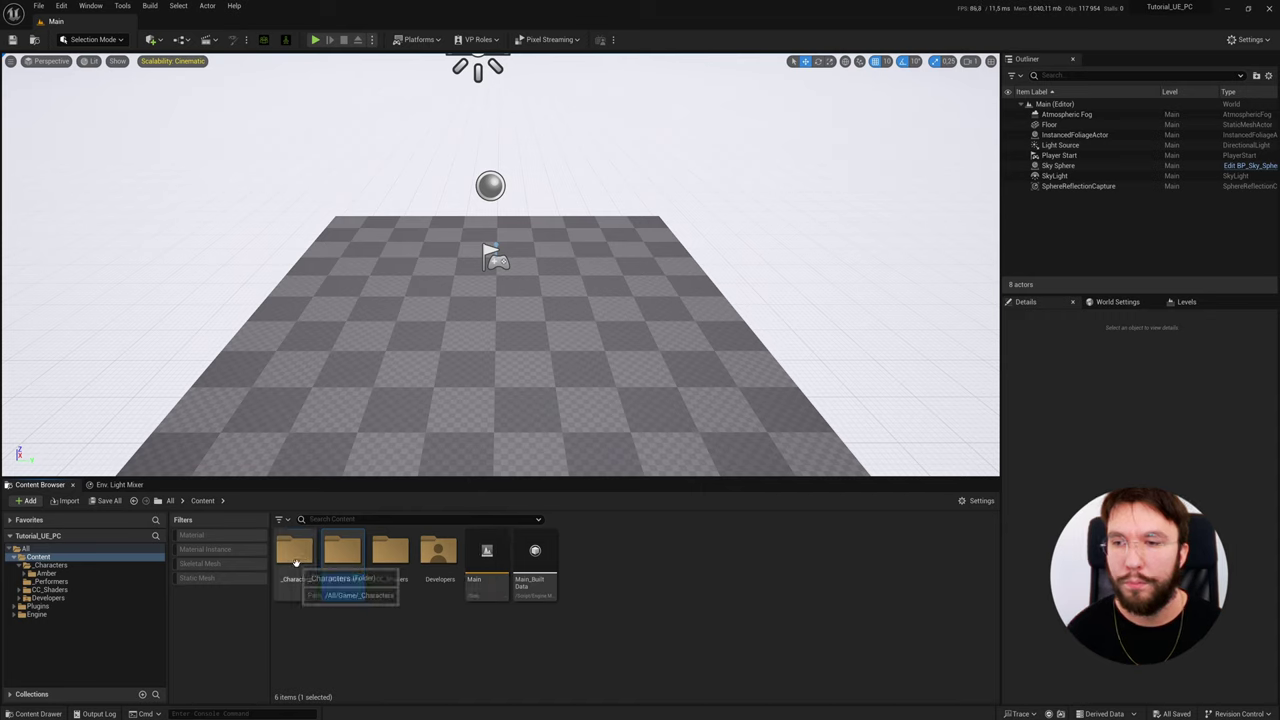
double_click(349, 564)
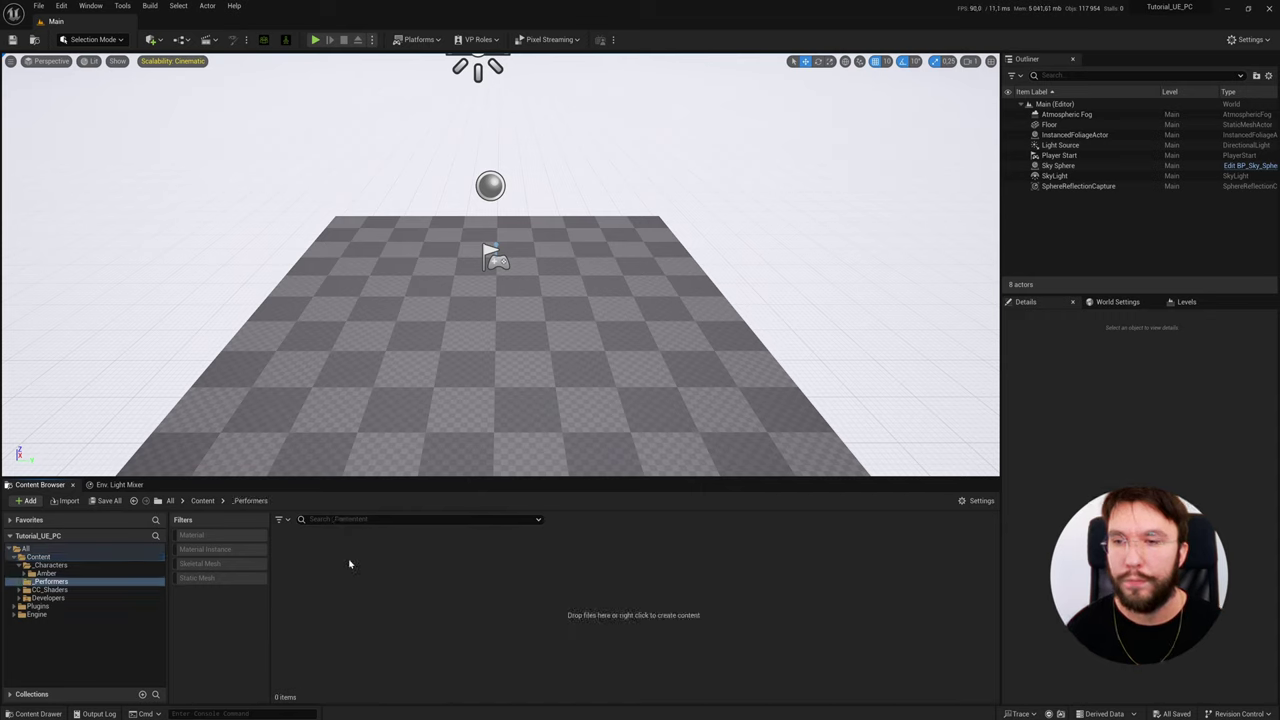
right_click(400, 593)
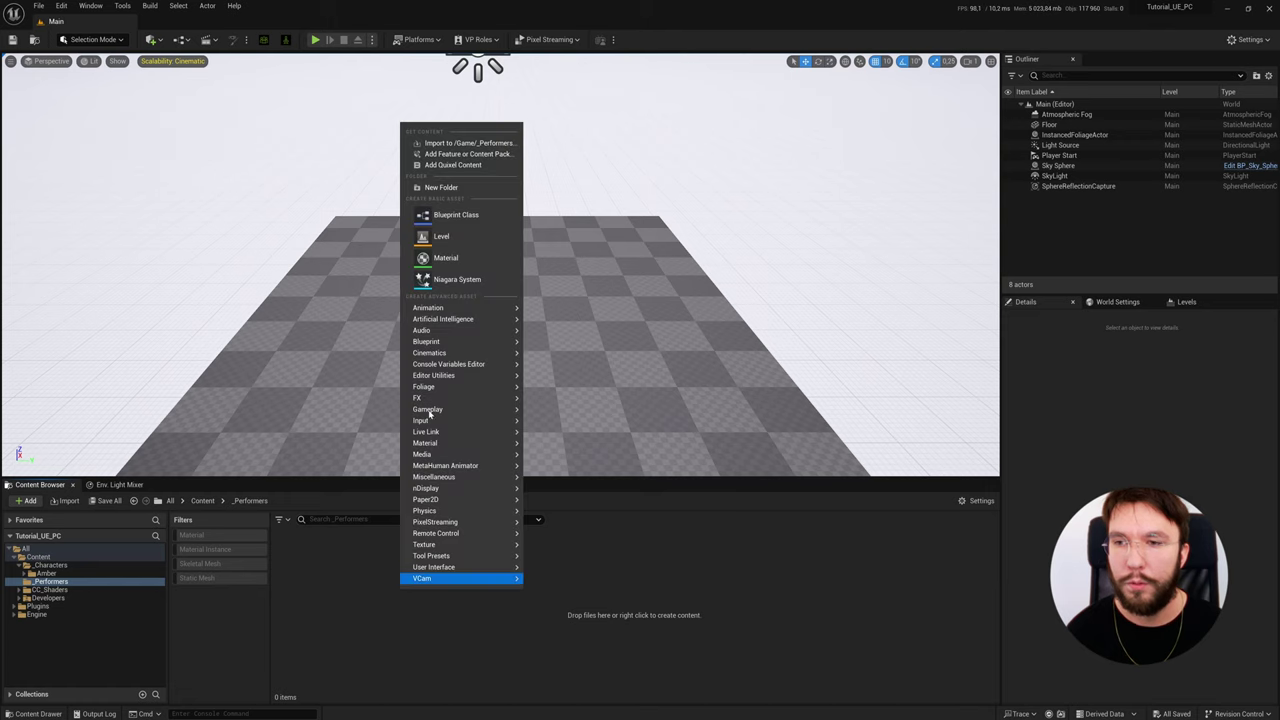
left_click(457, 214)
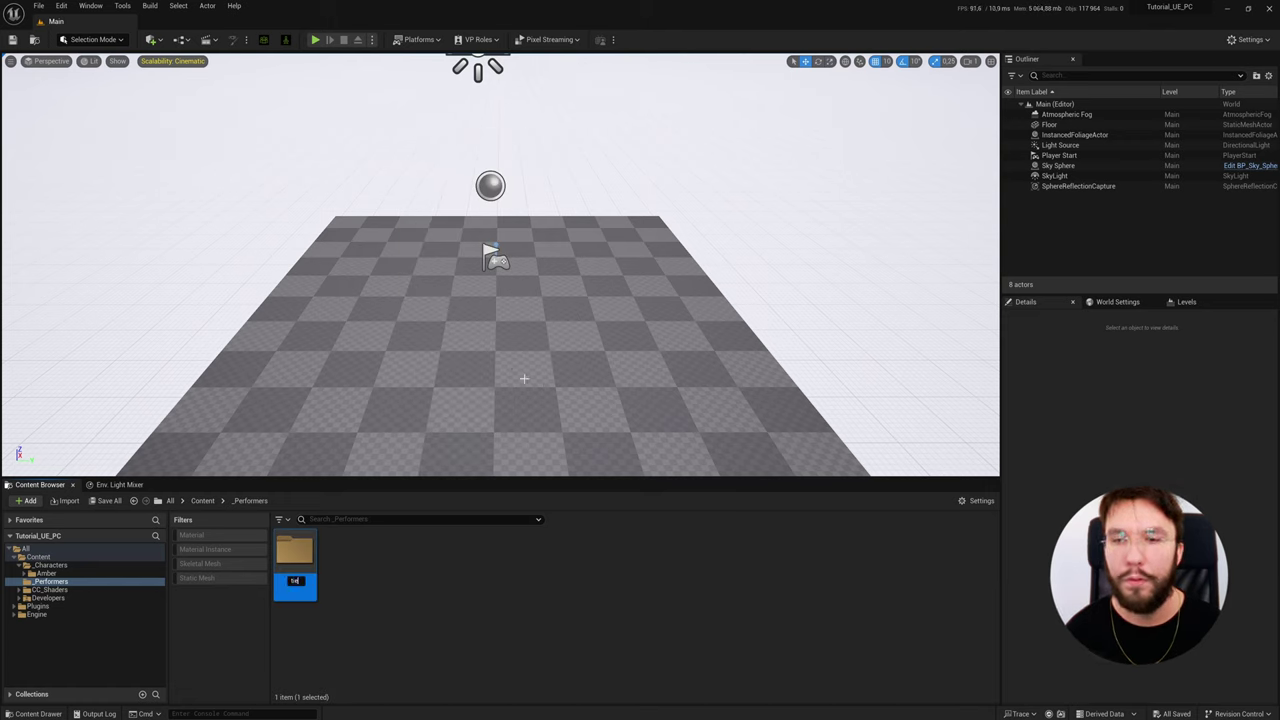
type("dhe")
key("Return")
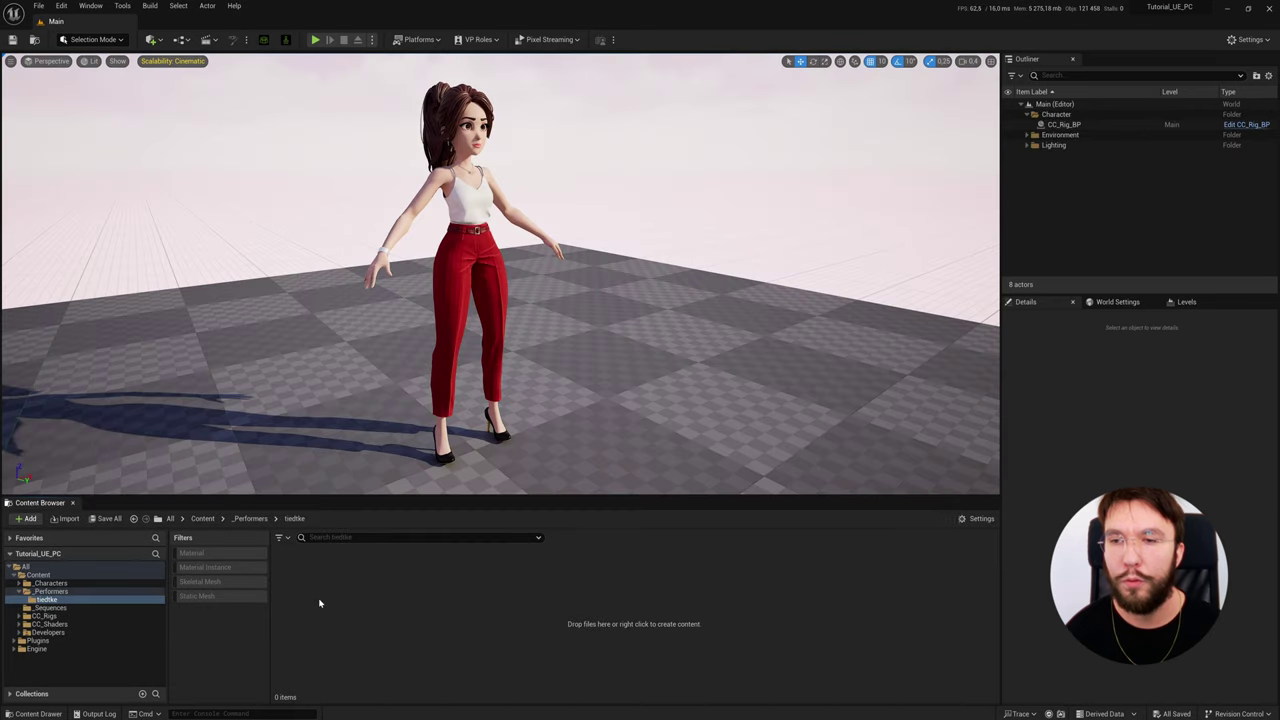
right_click(318, 600)
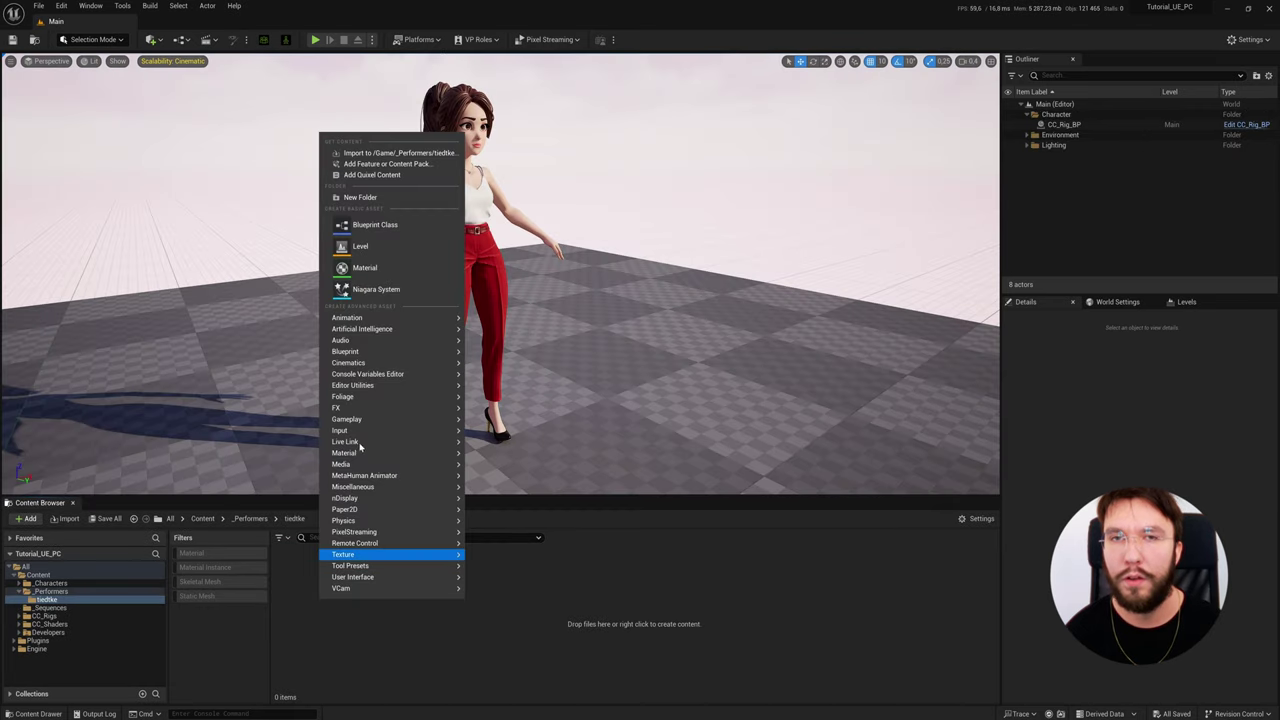
left_click(362, 197)
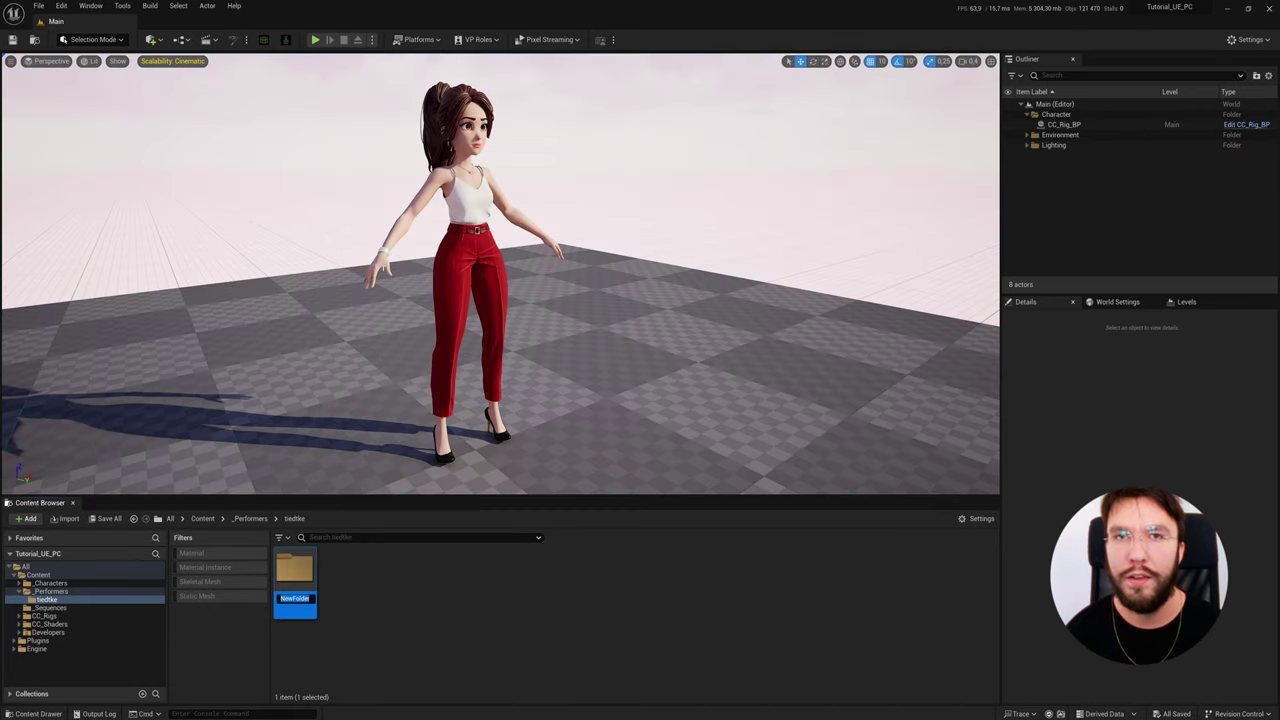
type("CS")
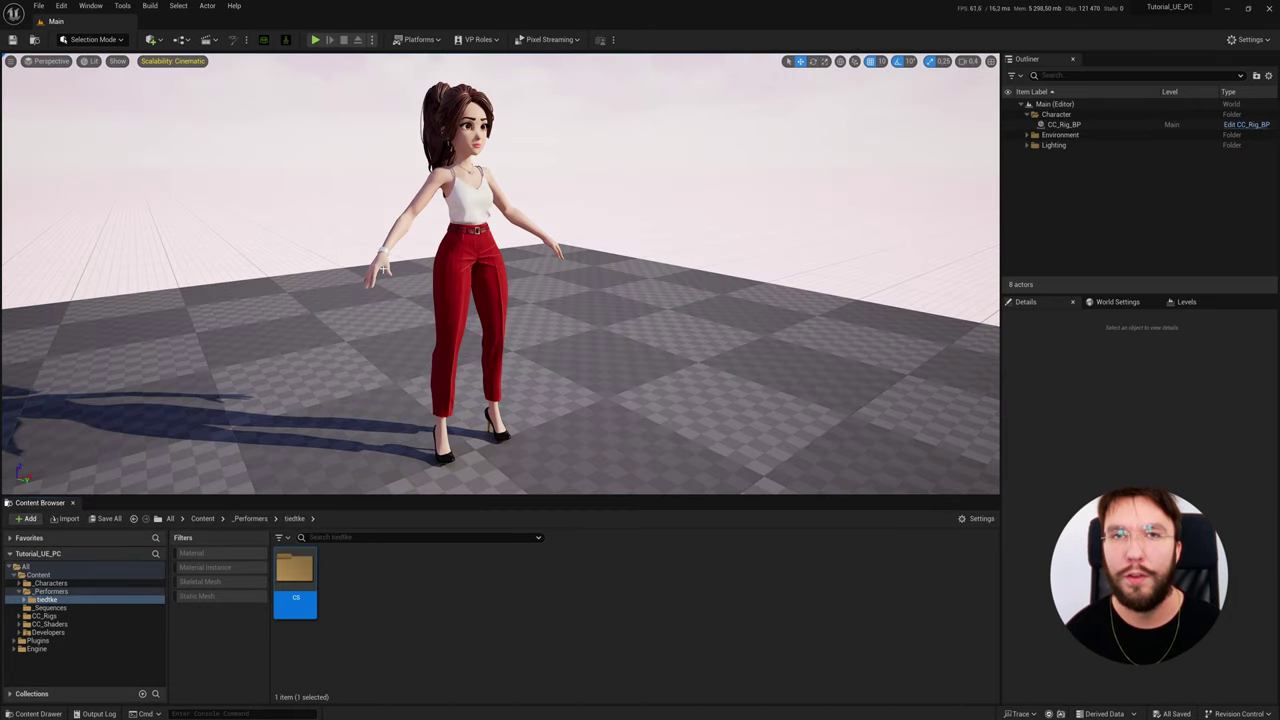
double_click(298, 576)
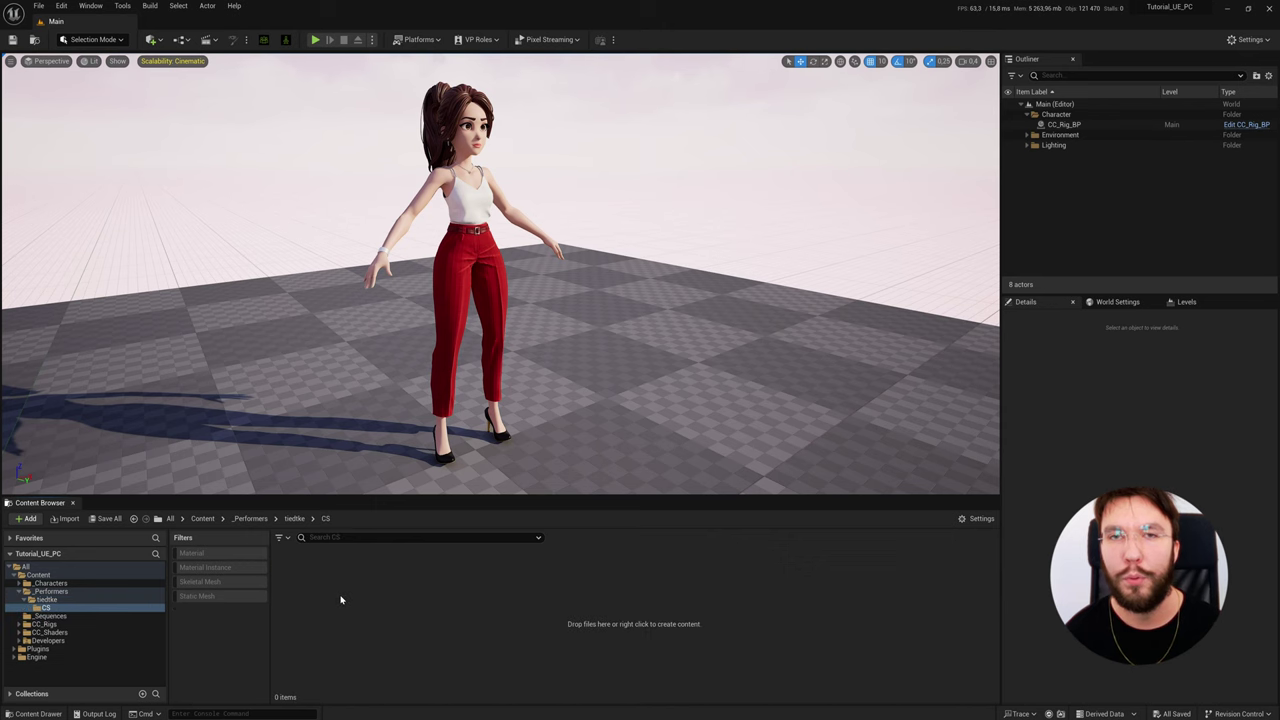
- Create a Capture Source asset in CS named CS_240820 plus the performer's surname
right_click(335, 598)
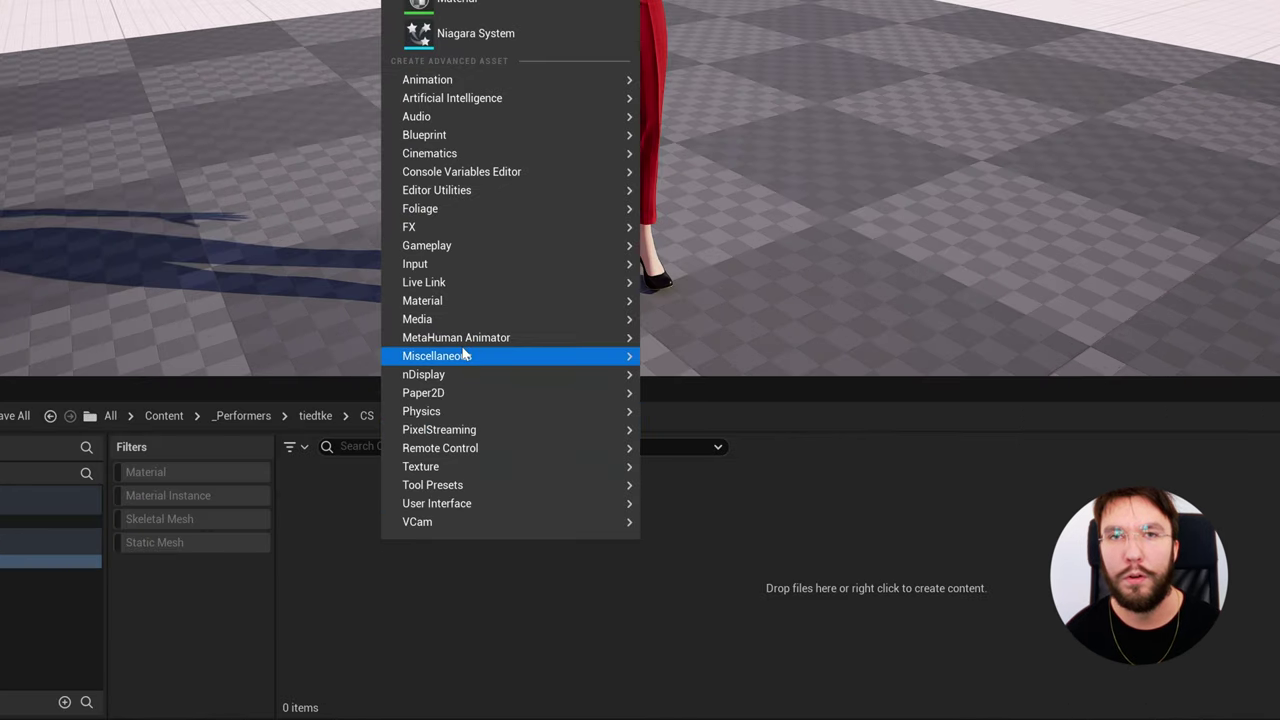
mouse_move(385, 477)
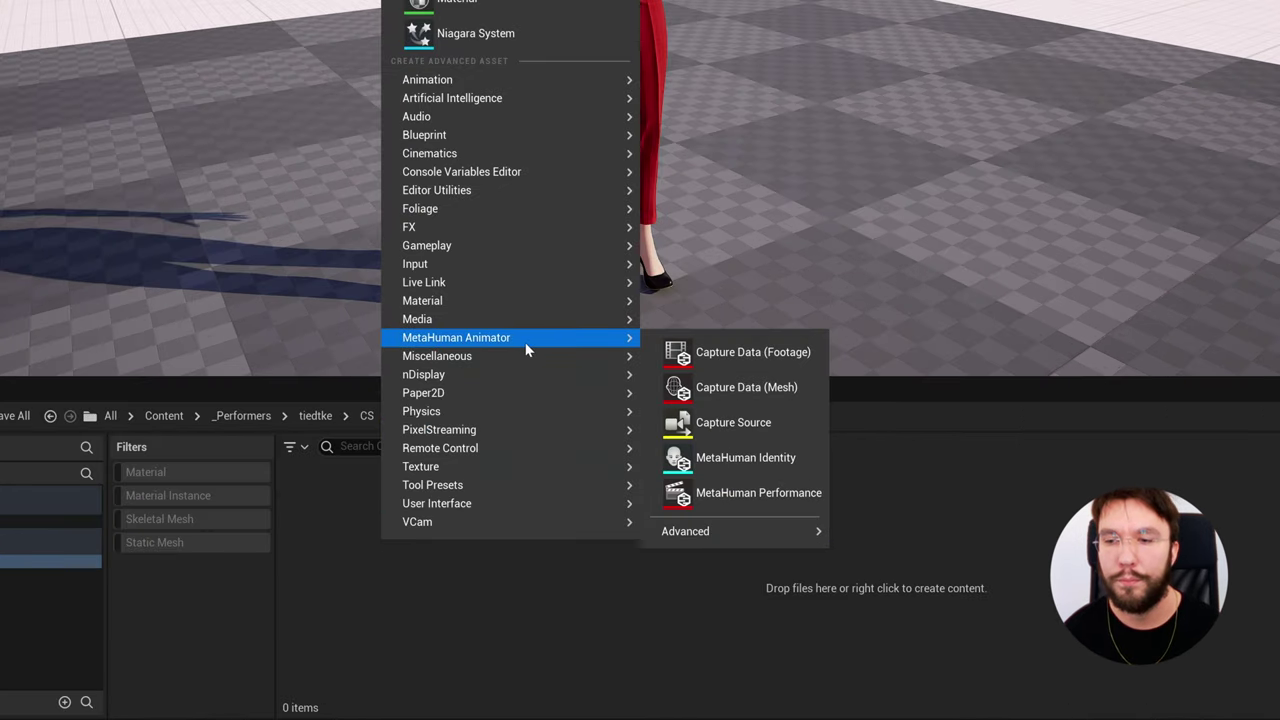
left_click(733, 424)
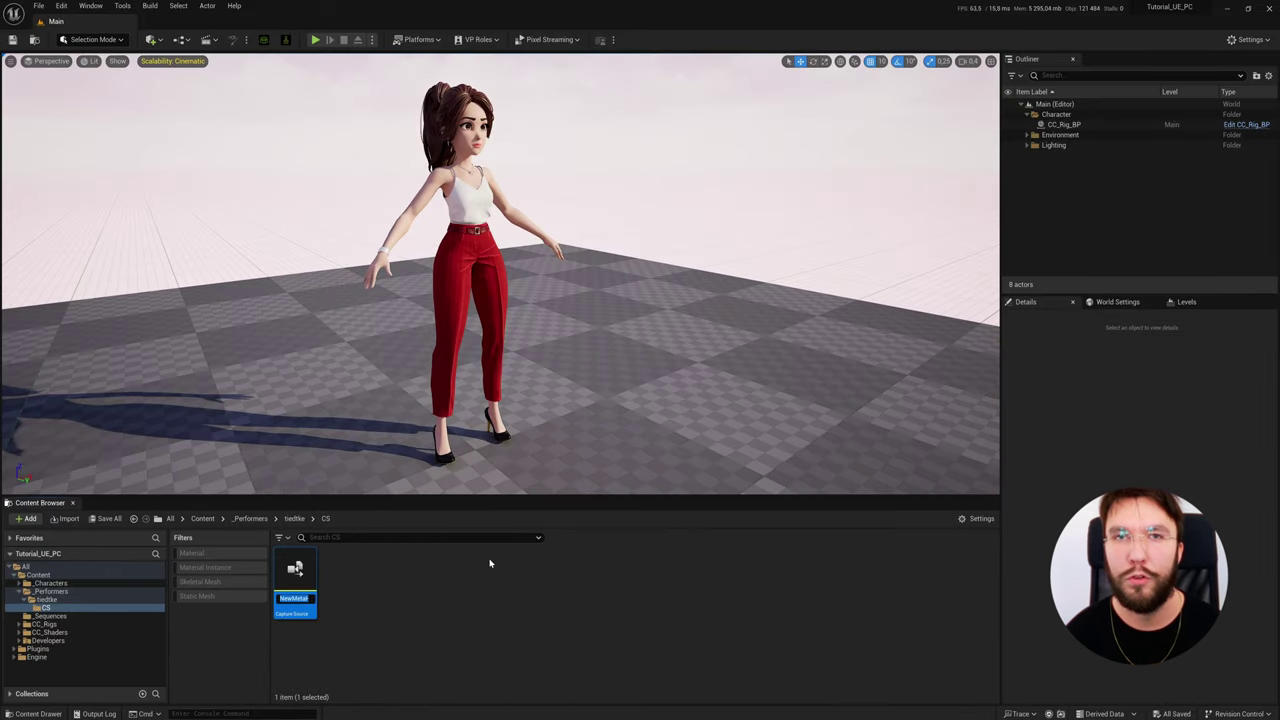
type("CS_24")
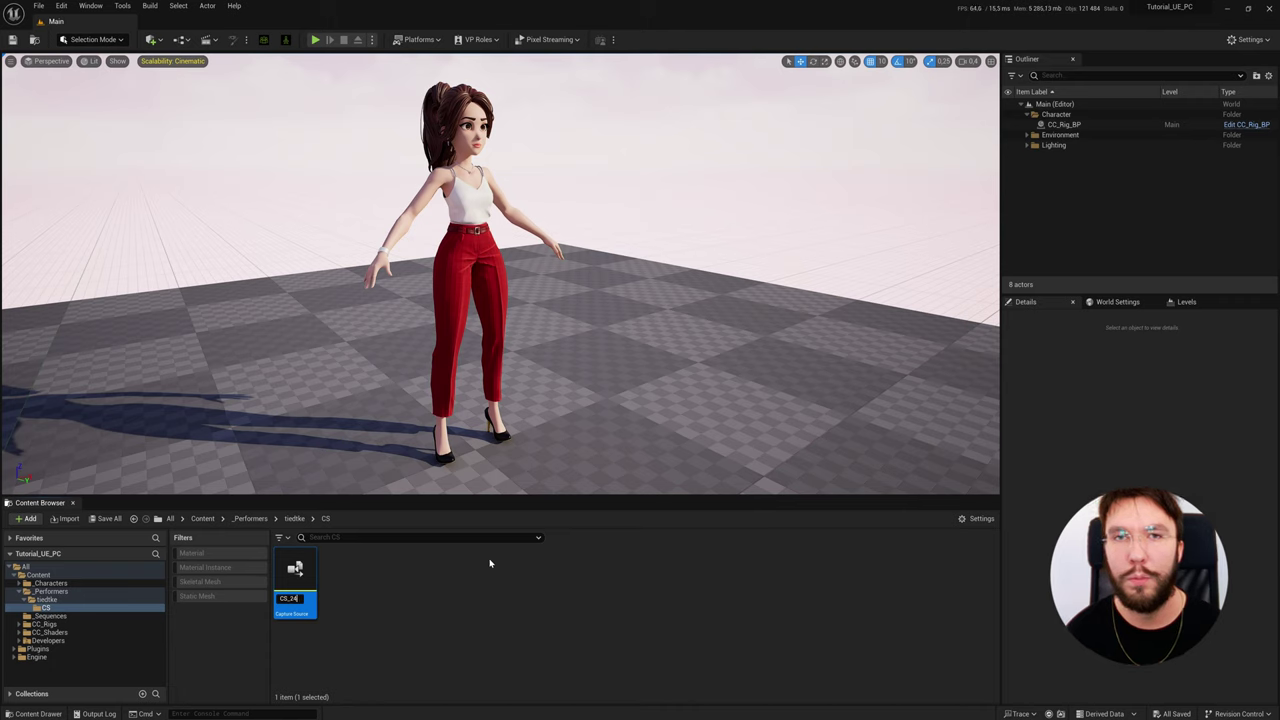
key("Return")
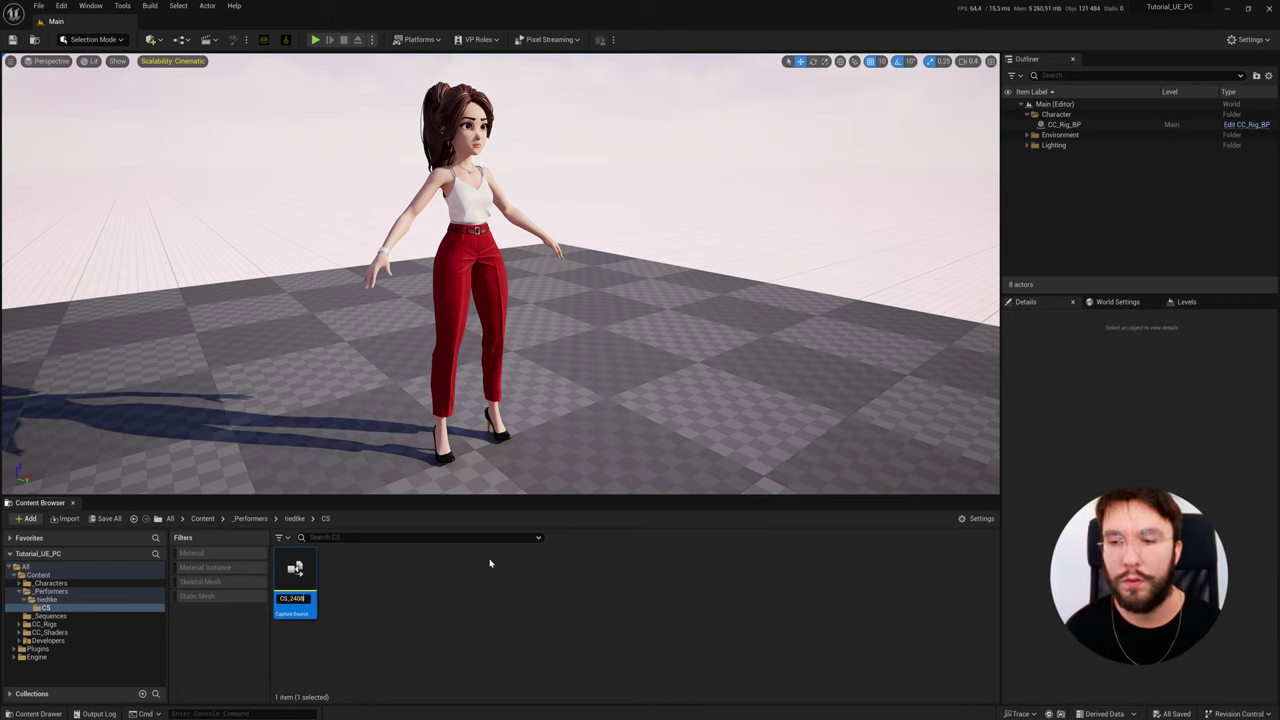
type("_240820")
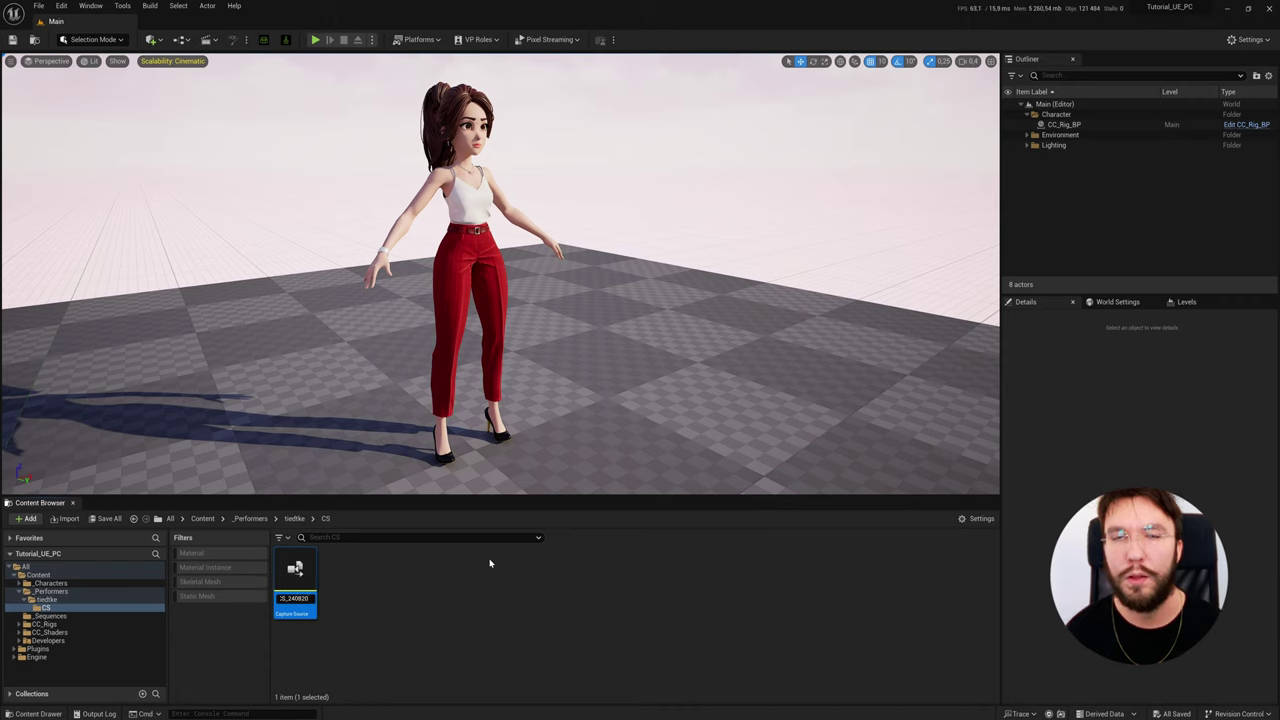
type("_tiedtke")
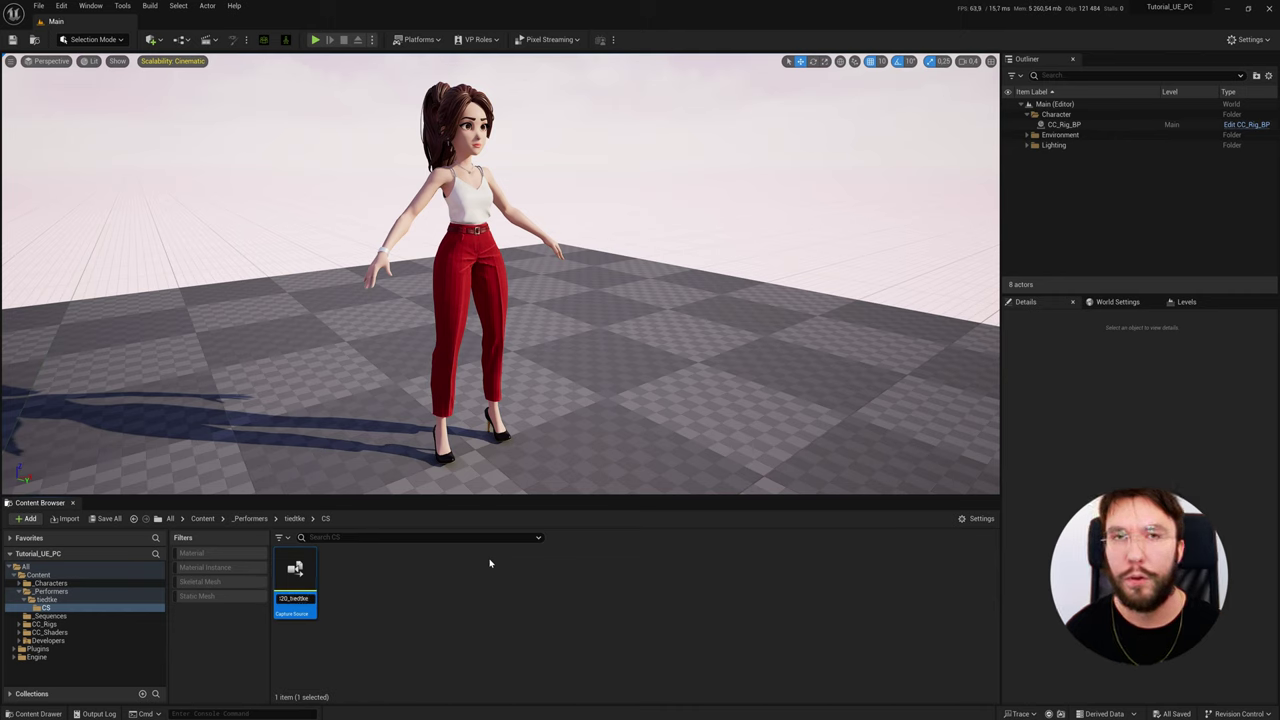
key("Return")
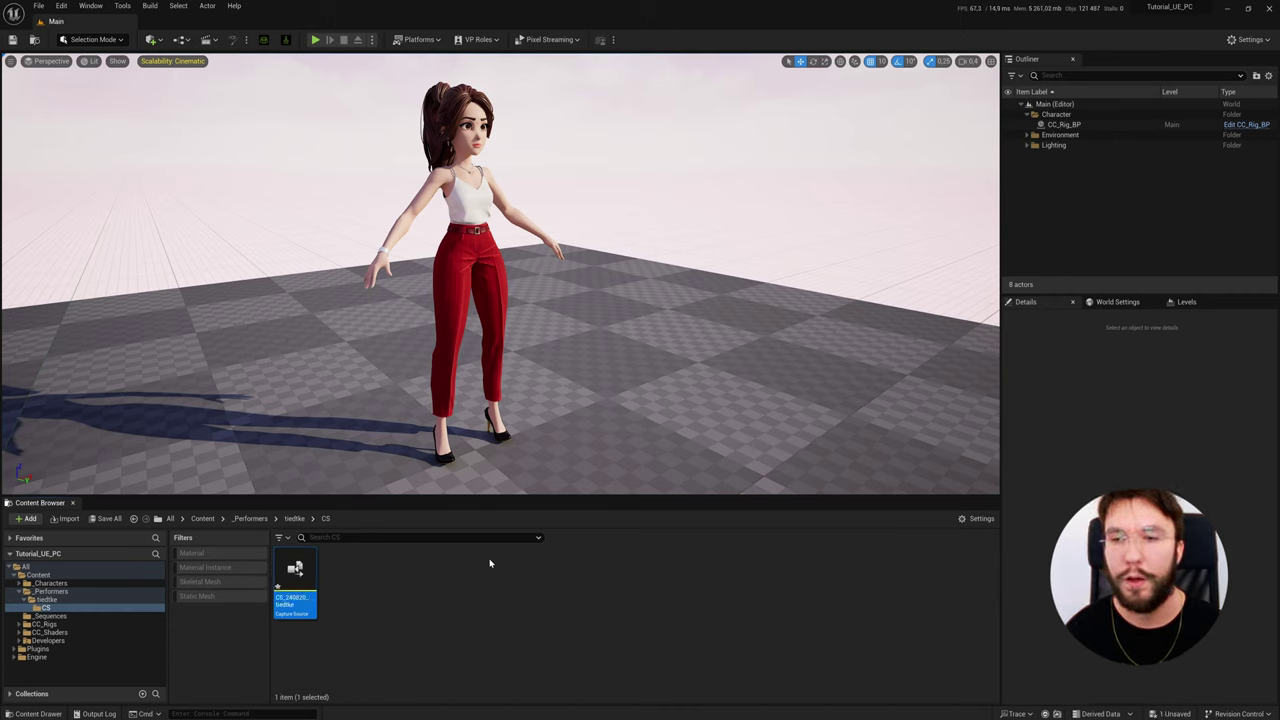
left_click(476, 578)
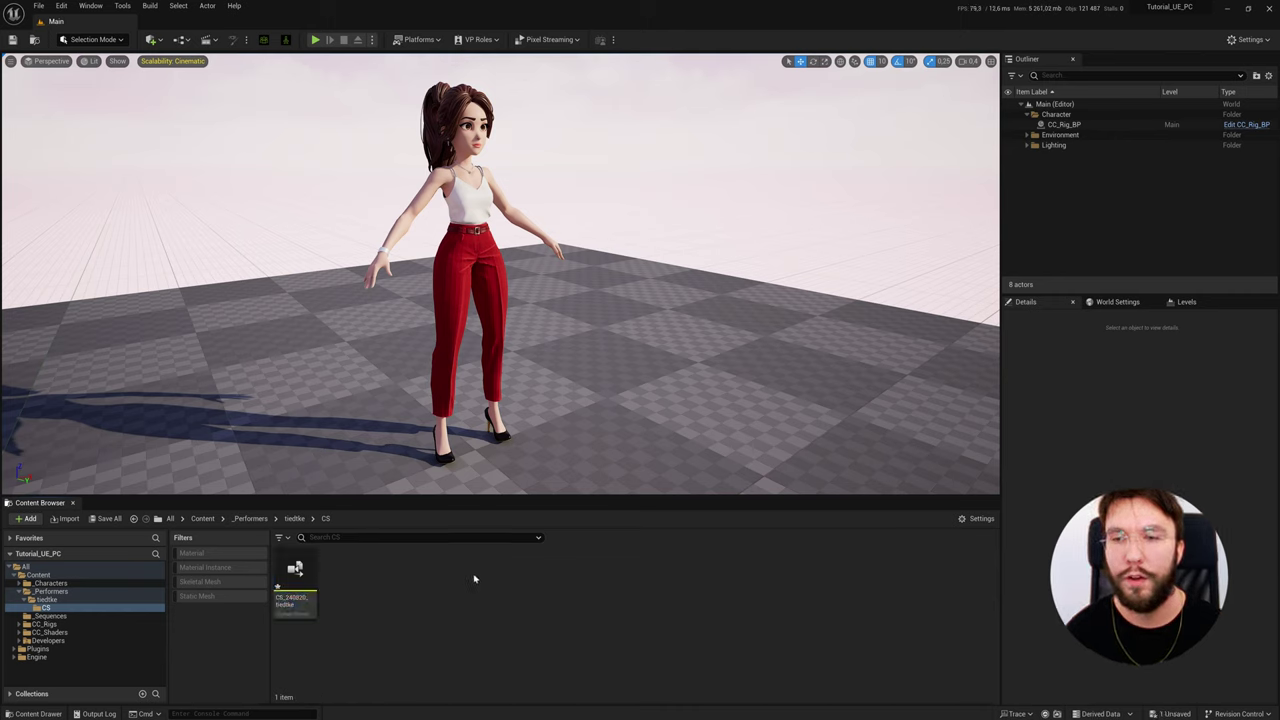
- Set the capture source type to LiveLinkFace Archives with the LiveLinkFace folder as storage path, then save
double_click(296, 600)
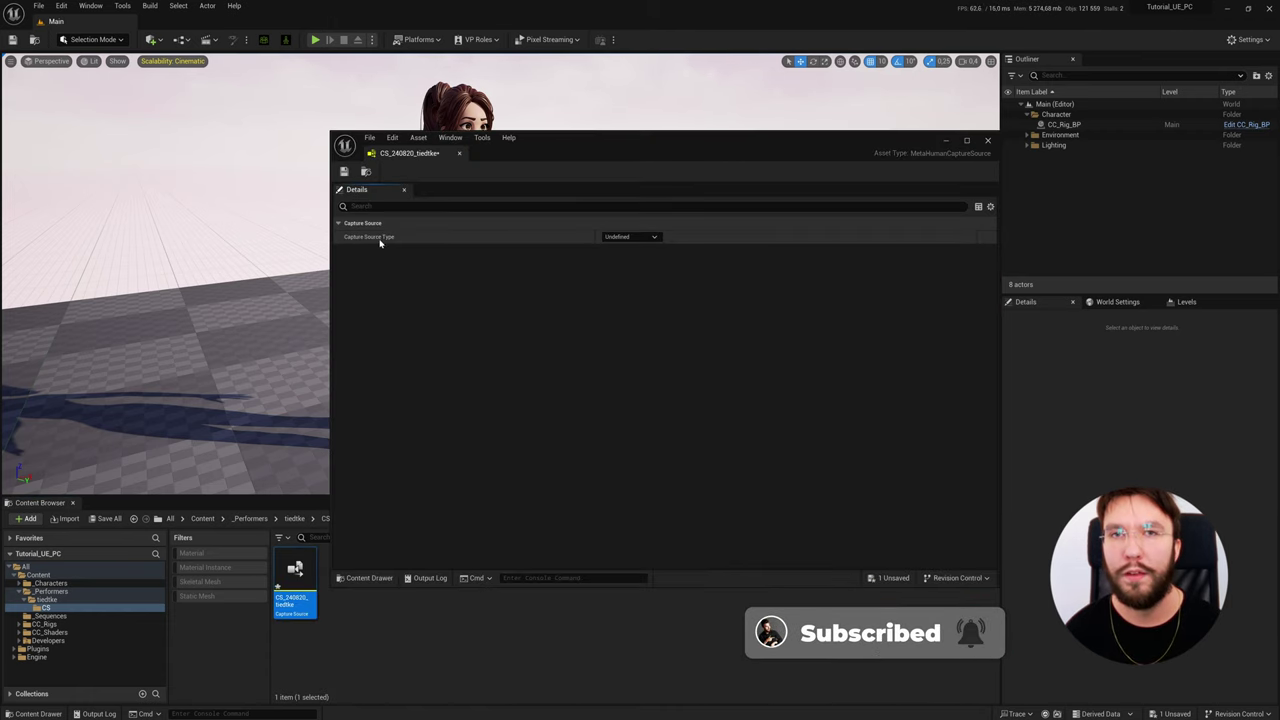
left_click(638, 237)
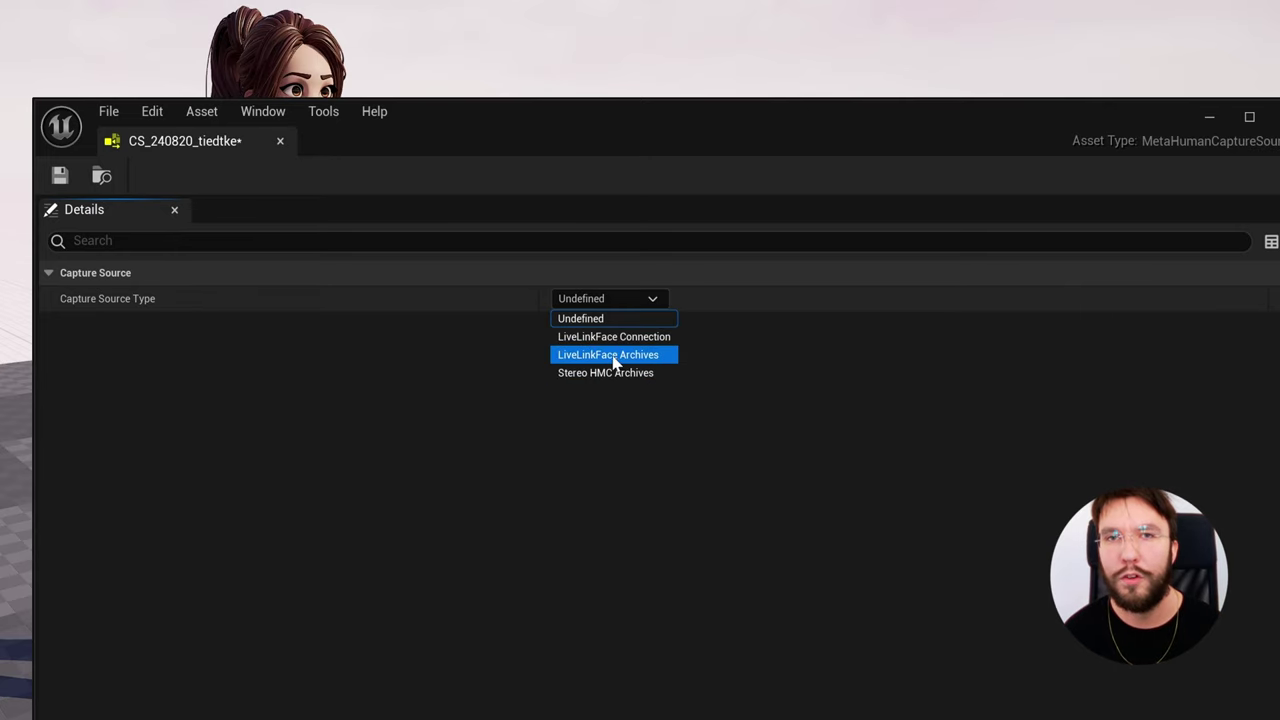
left_click(630, 355)
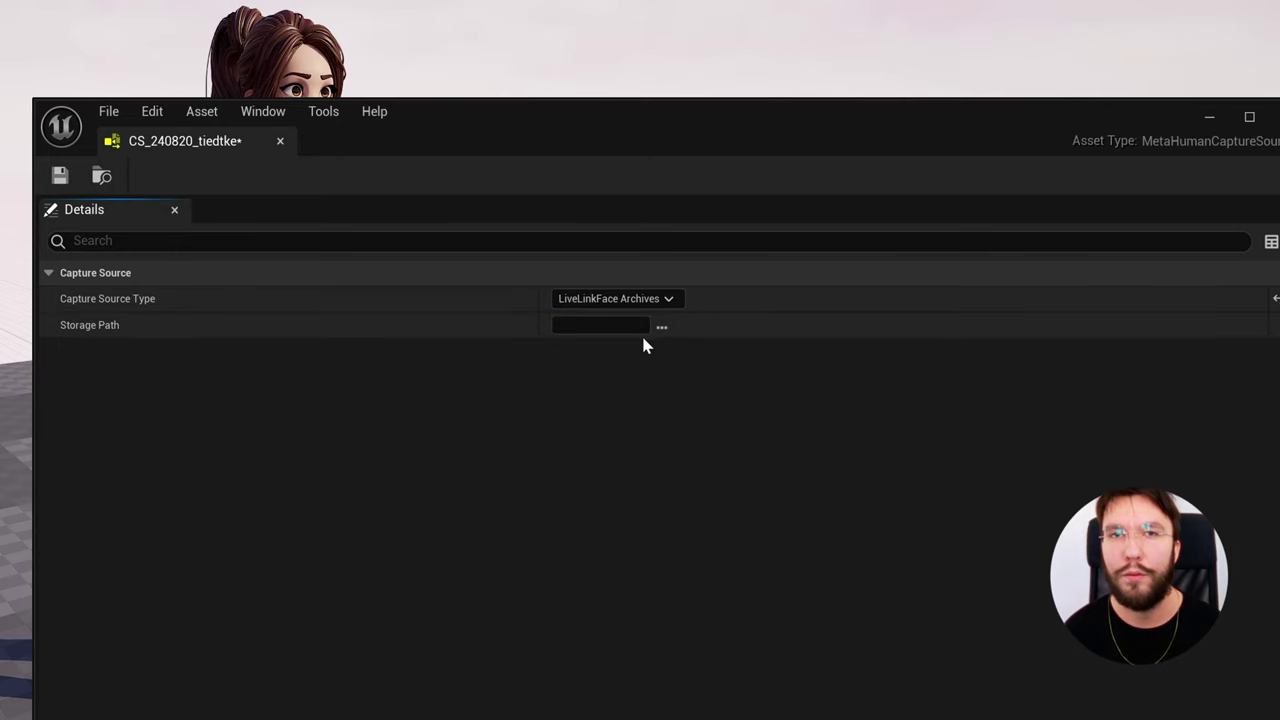
left_click(655, 326)
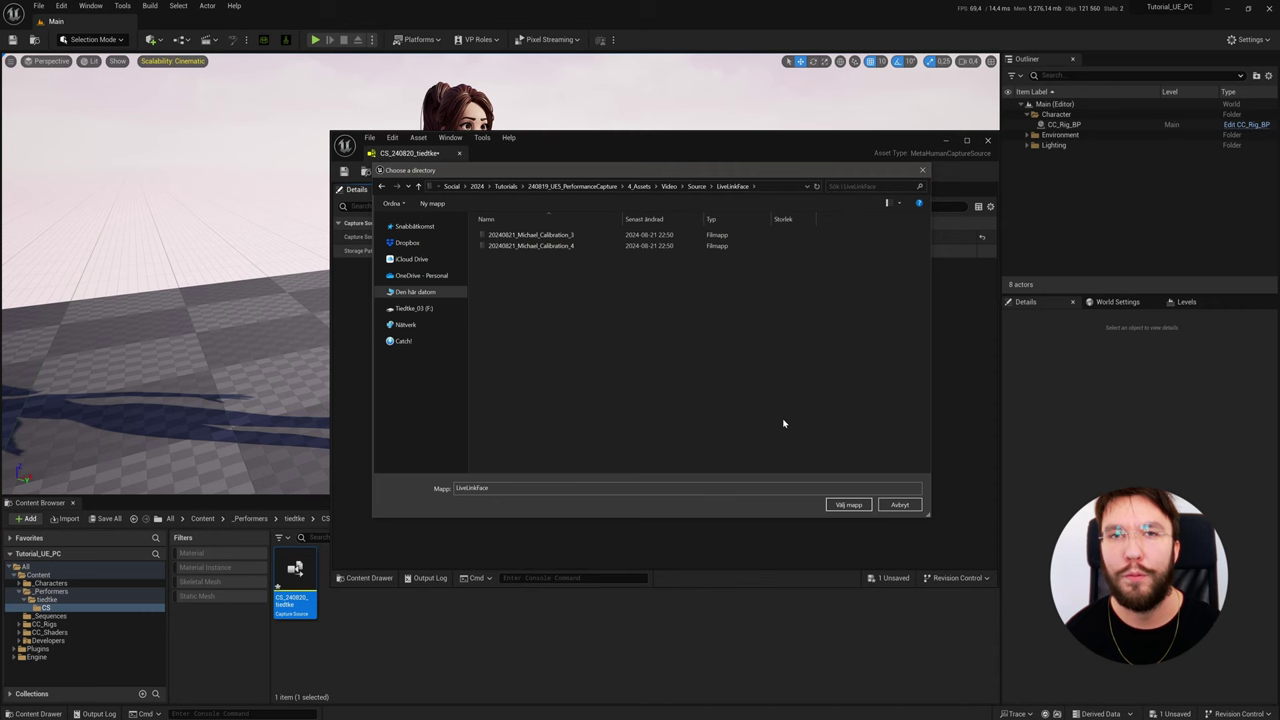
left_click(848, 504)
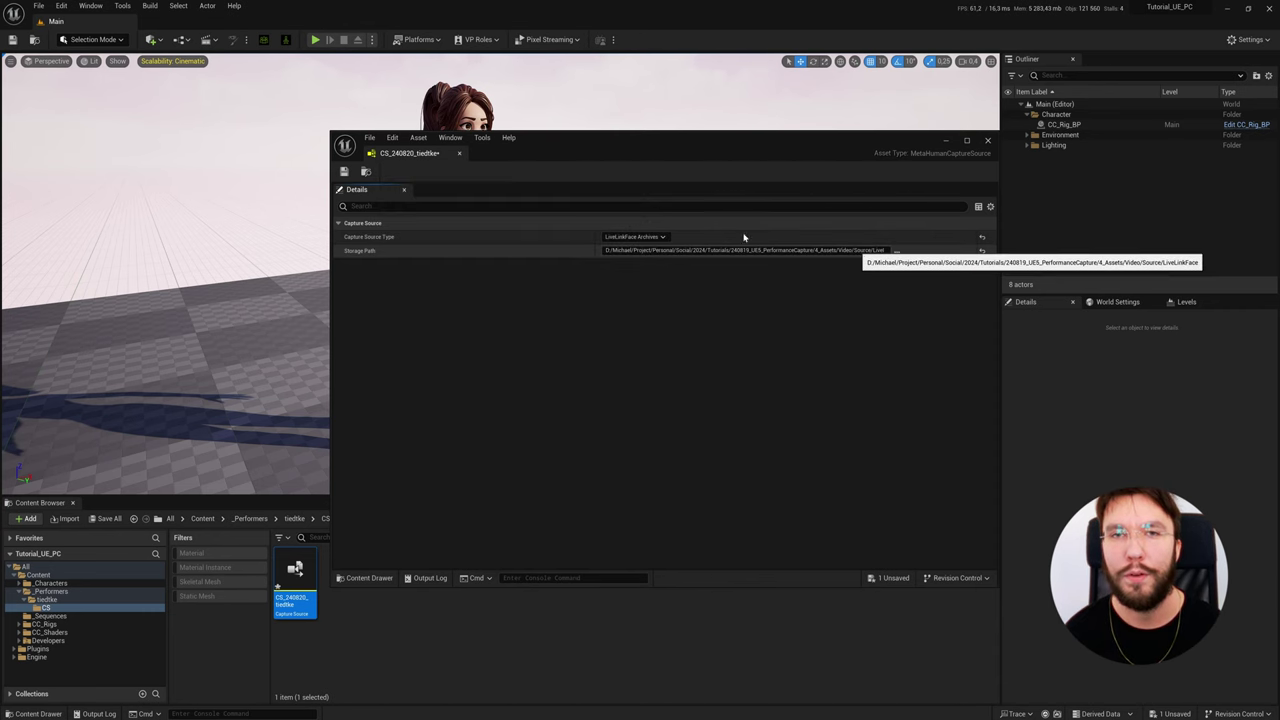
left_click(345, 173)
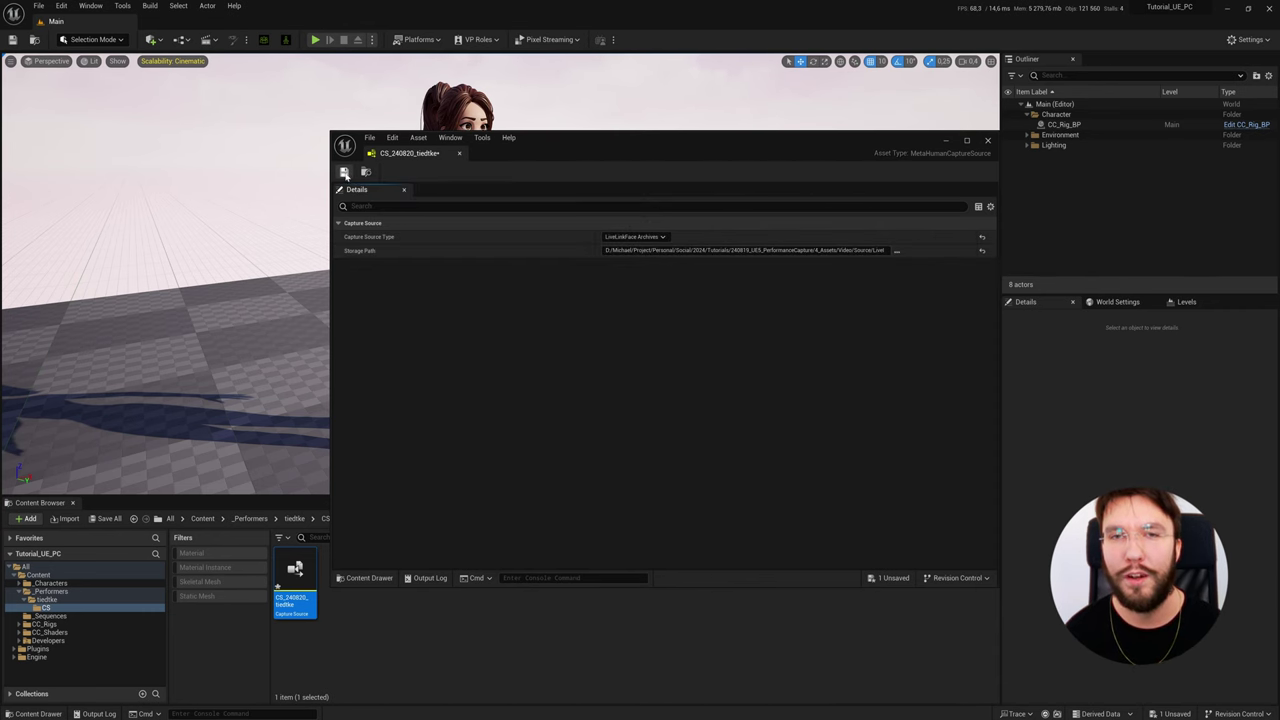
left_click(459, 153)
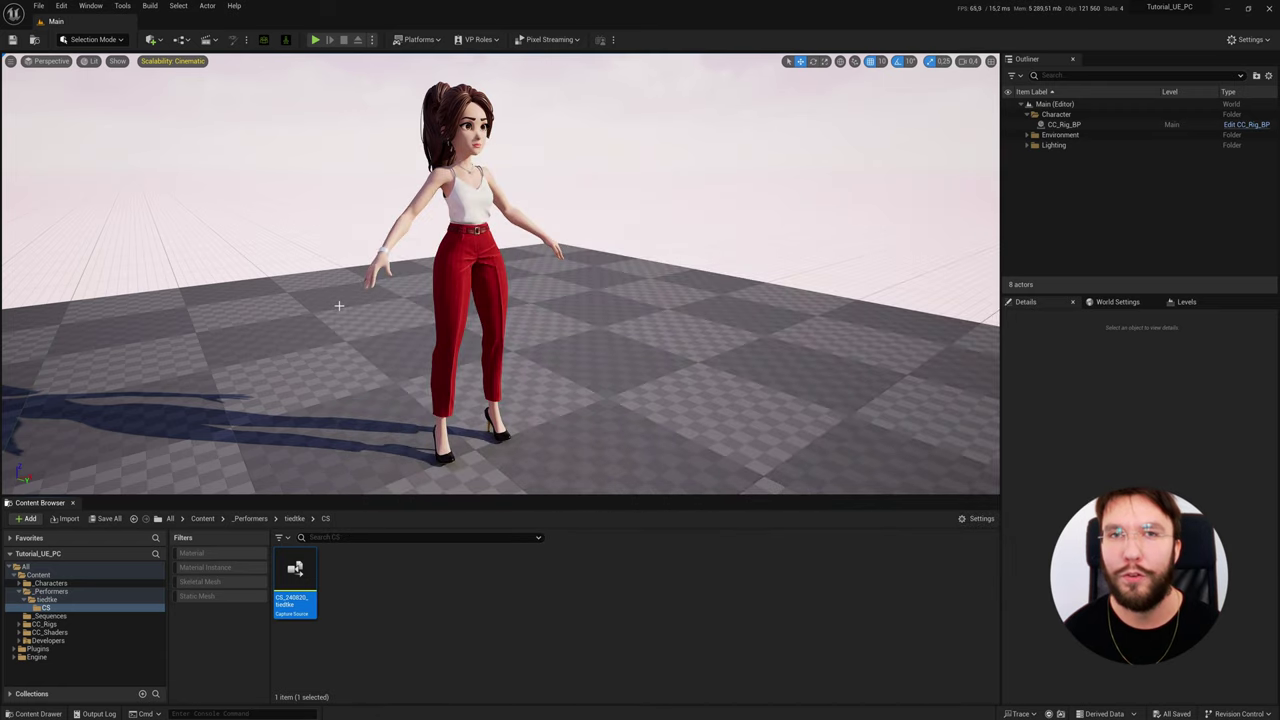
- Open the Capture Manager and select the CS_240820 capture source to list its footage
left_click(122, 7)
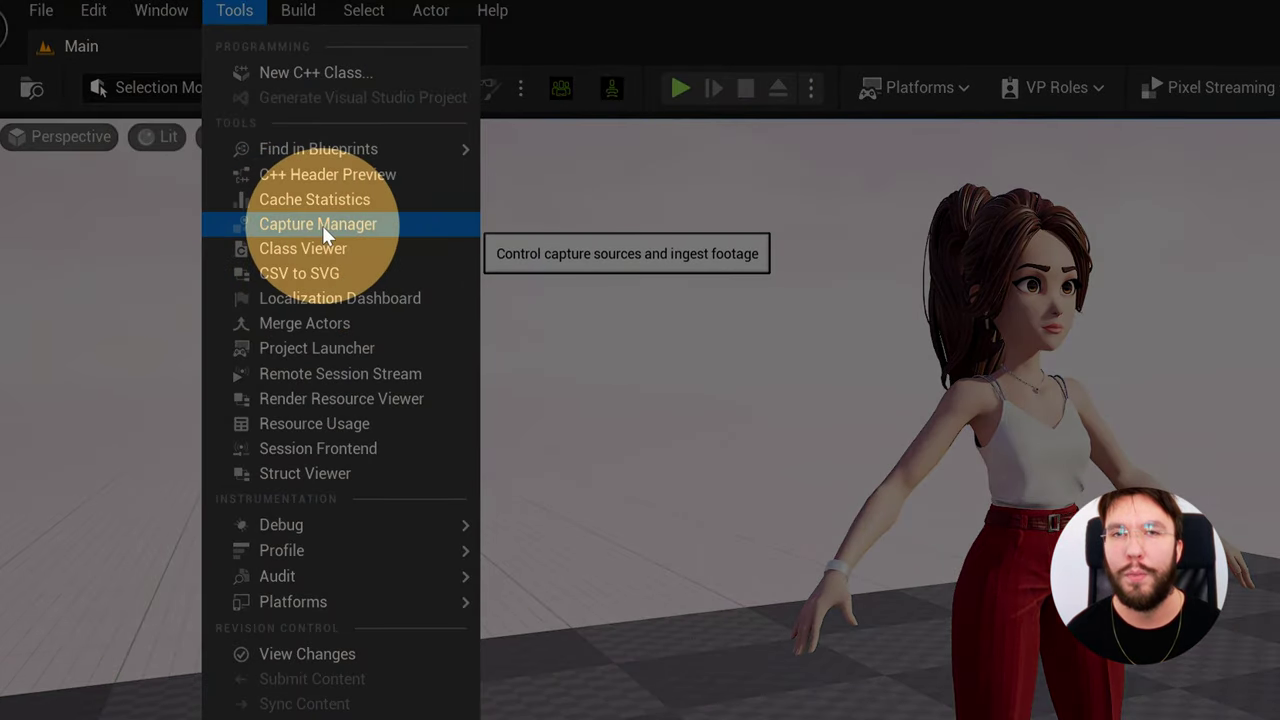
left_click(304, 225)
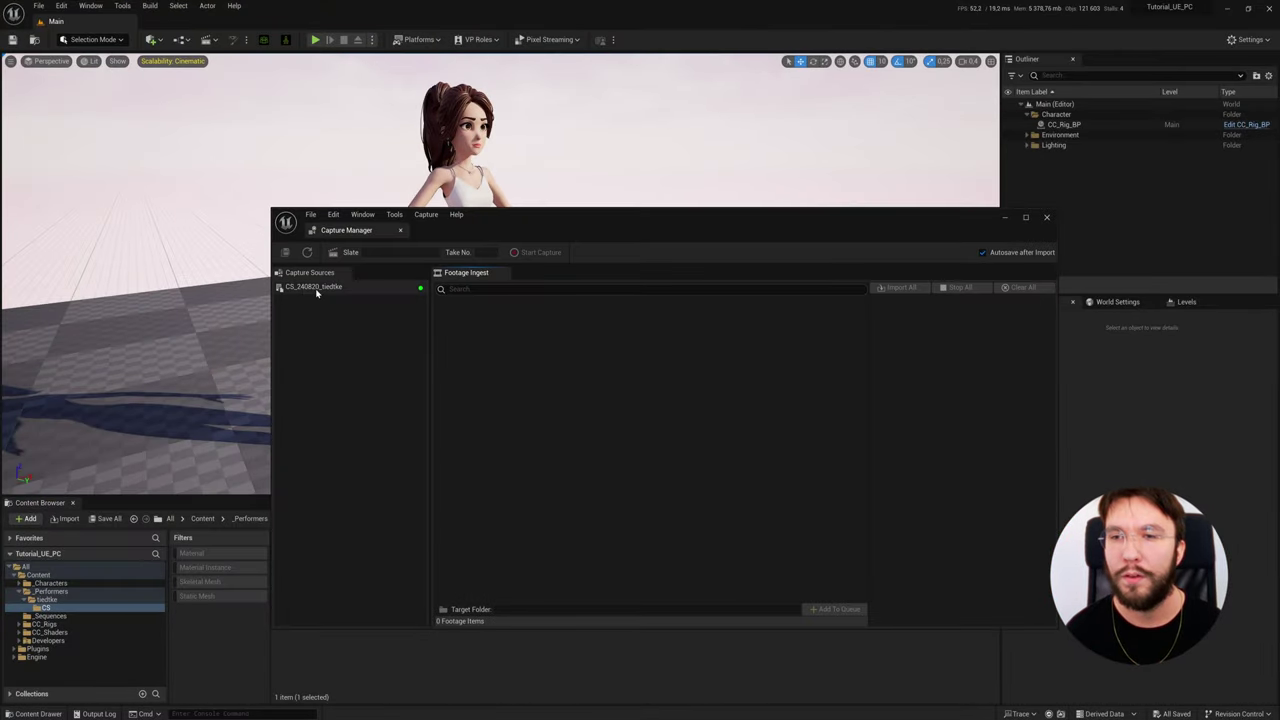
left_click(317, 290)
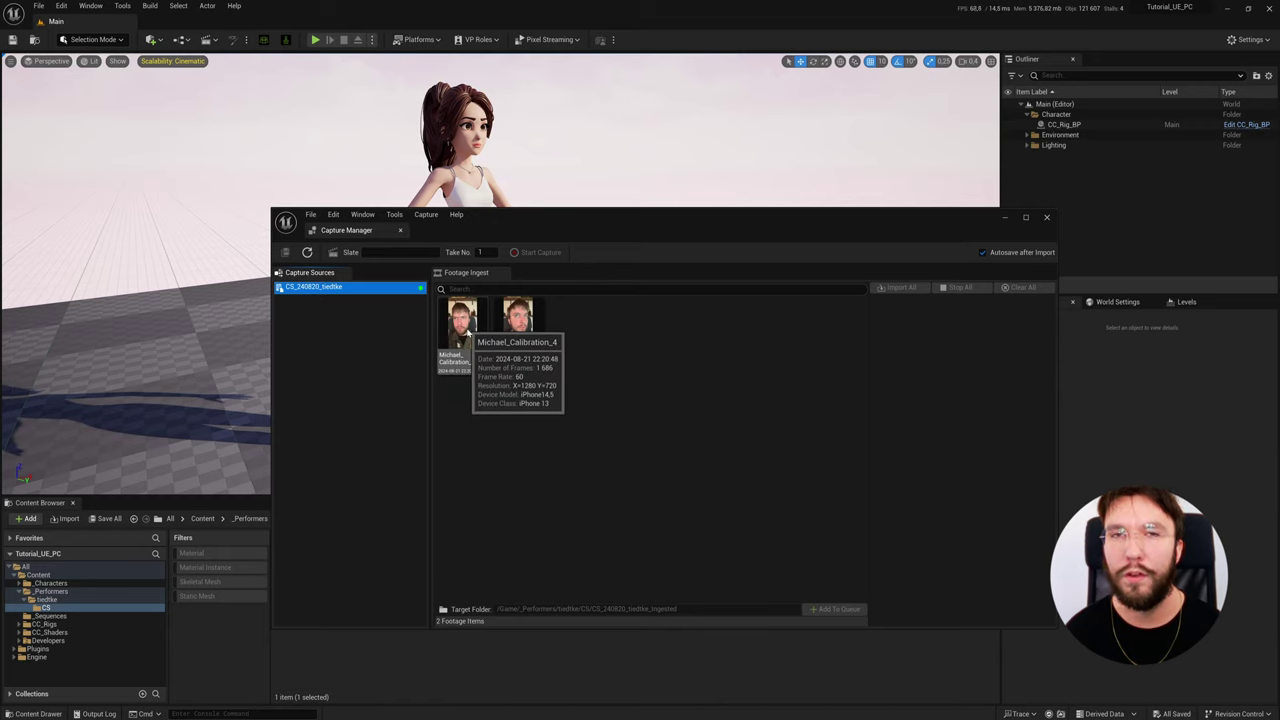
- Queue calibration takes 3 and 4 and import them all
left_click(515, 320)
left_click(452, 335)
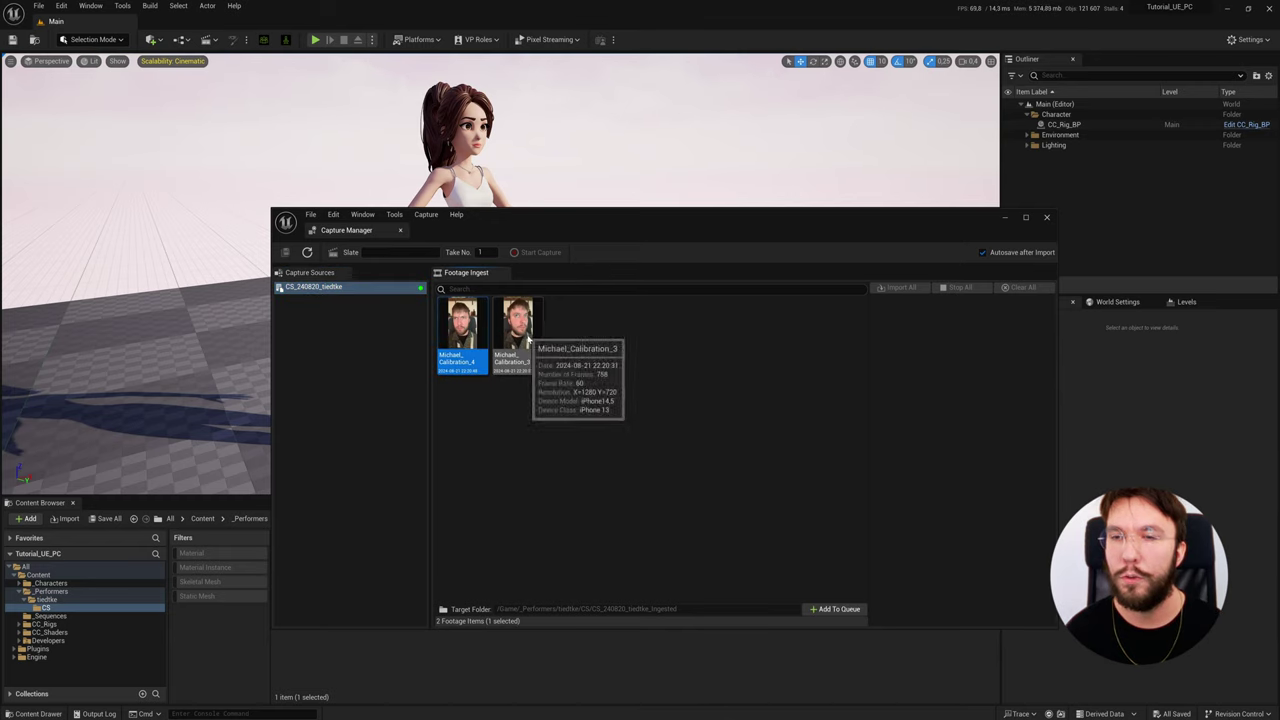
left_click(830, 609)
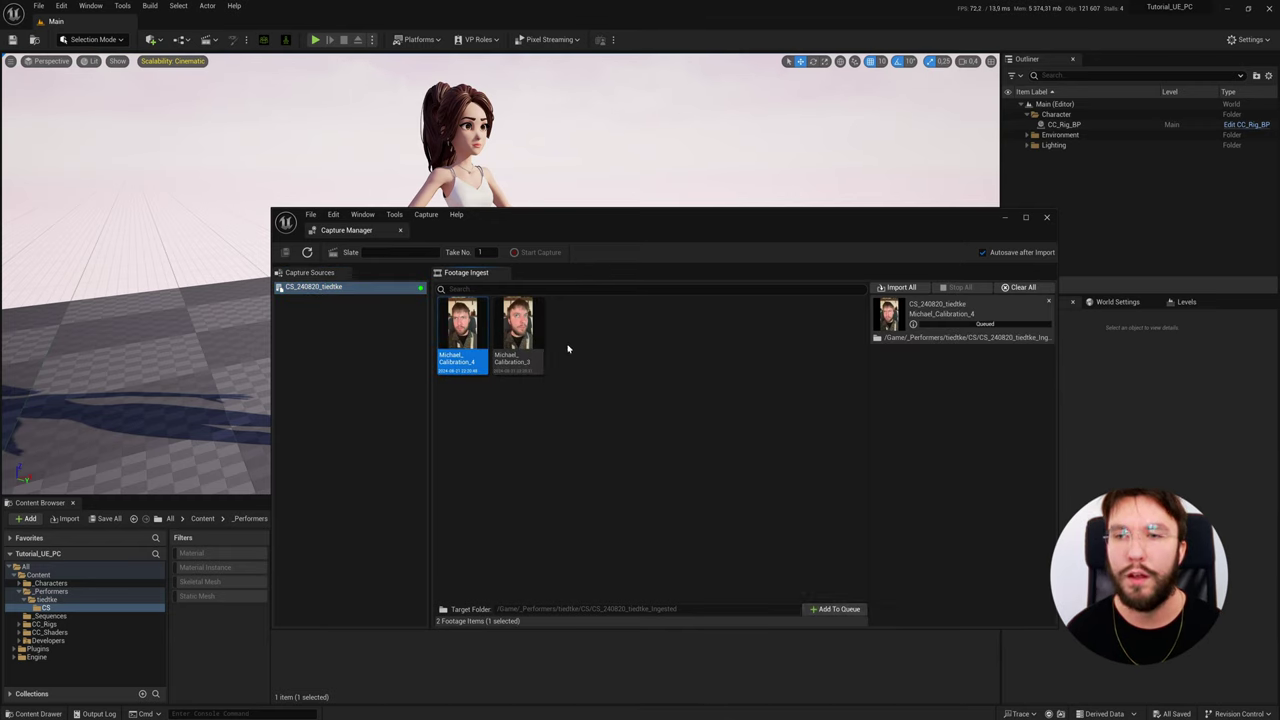
left_click(517, 326)
left_click(833, 609)
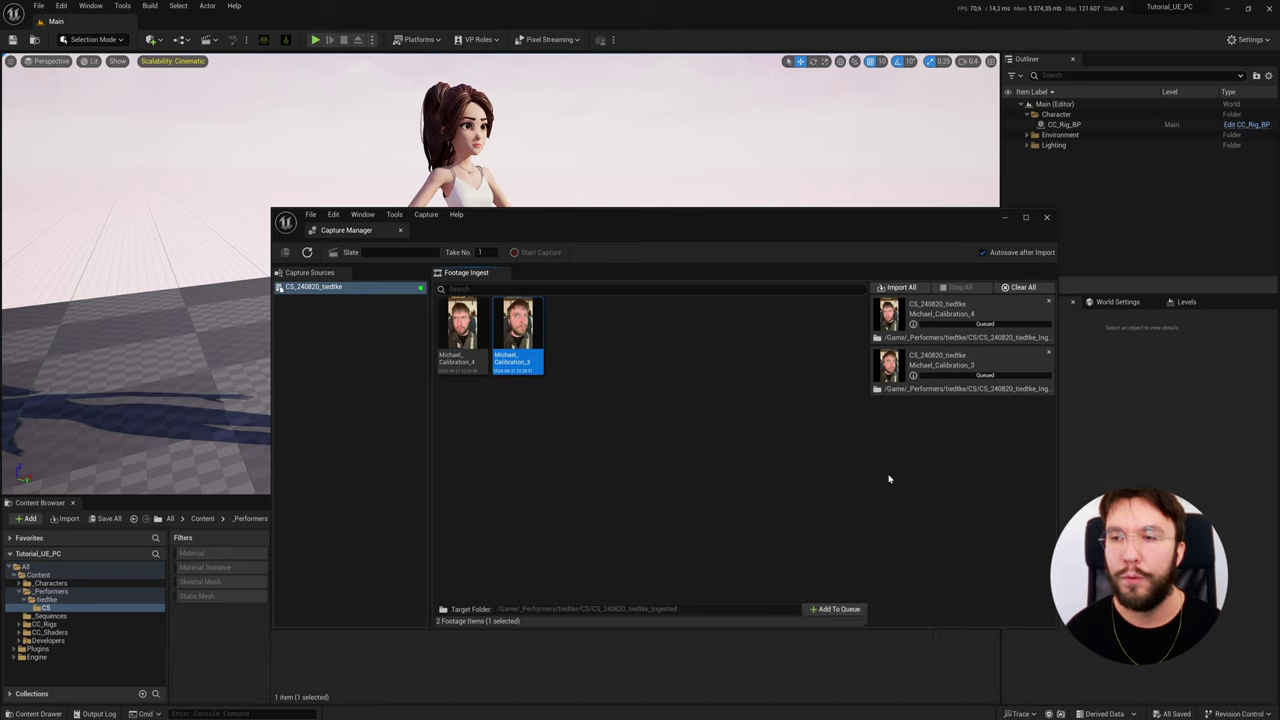
left_click(900, 287)
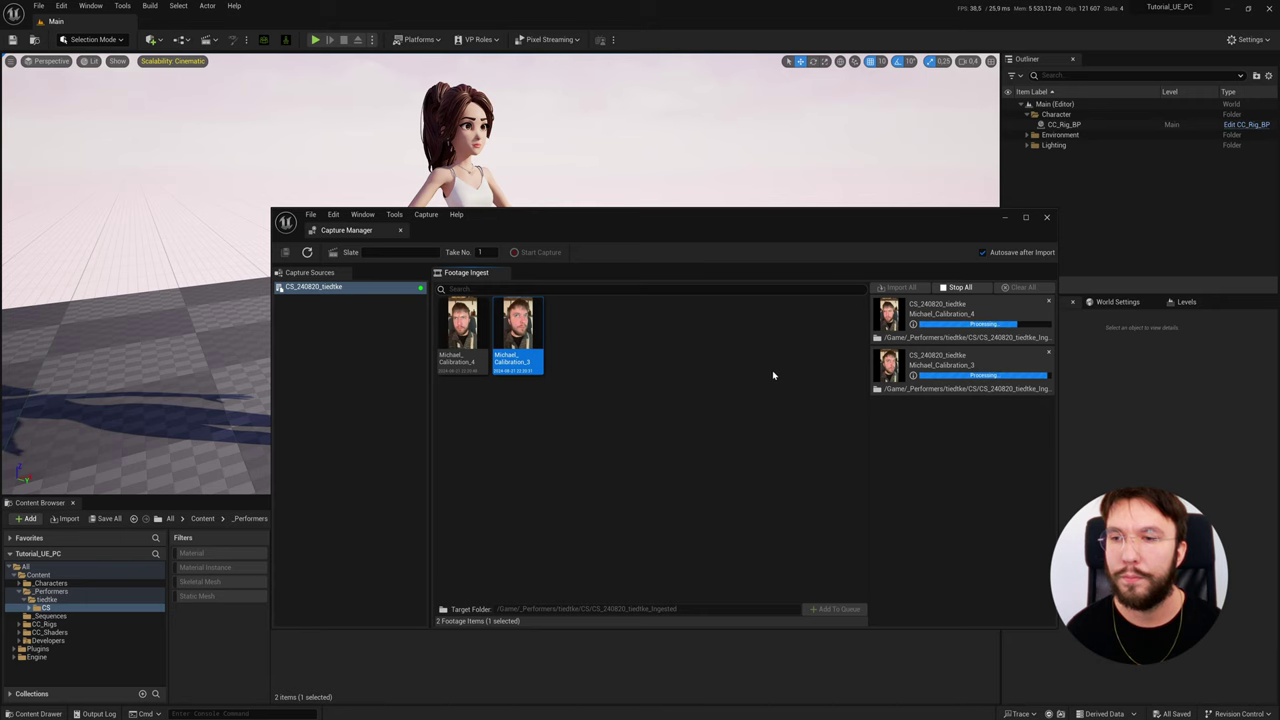
- Close Capture Manager and browse into CS_240820_tiedtke_Ingested, then the Calibration_4 take folder
left_click(1046, 218)
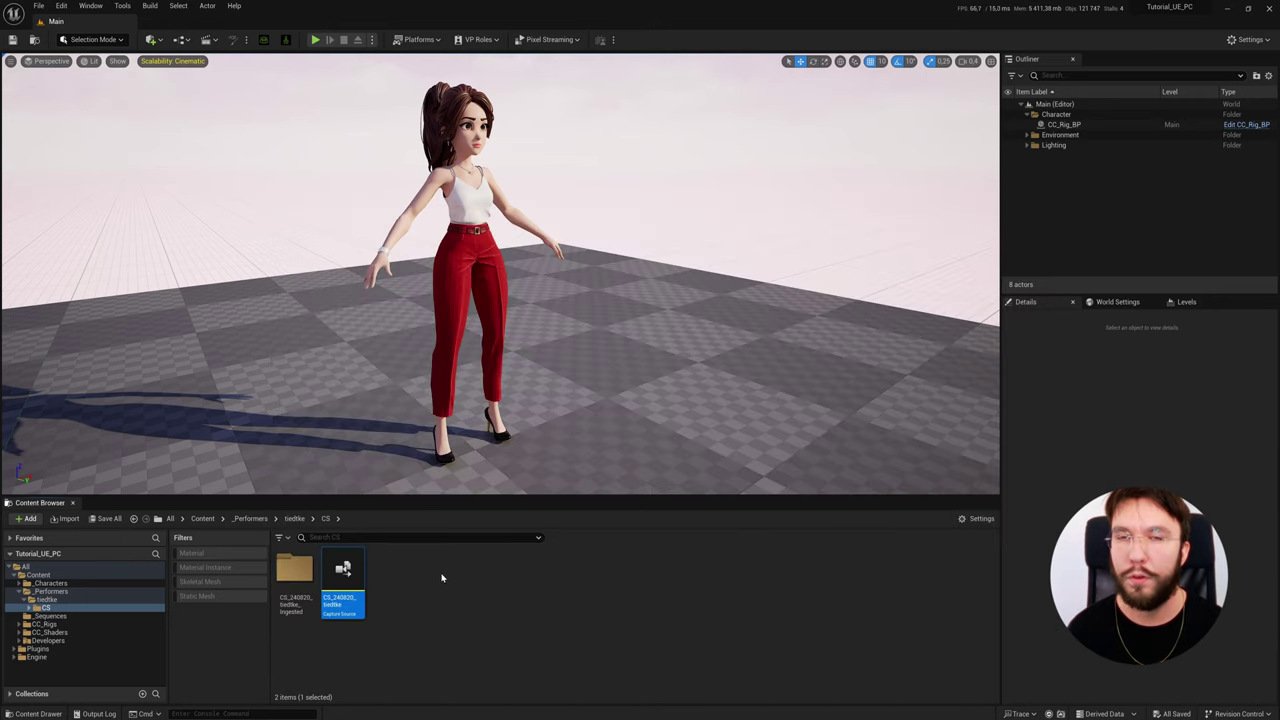
double_click(294, 570)
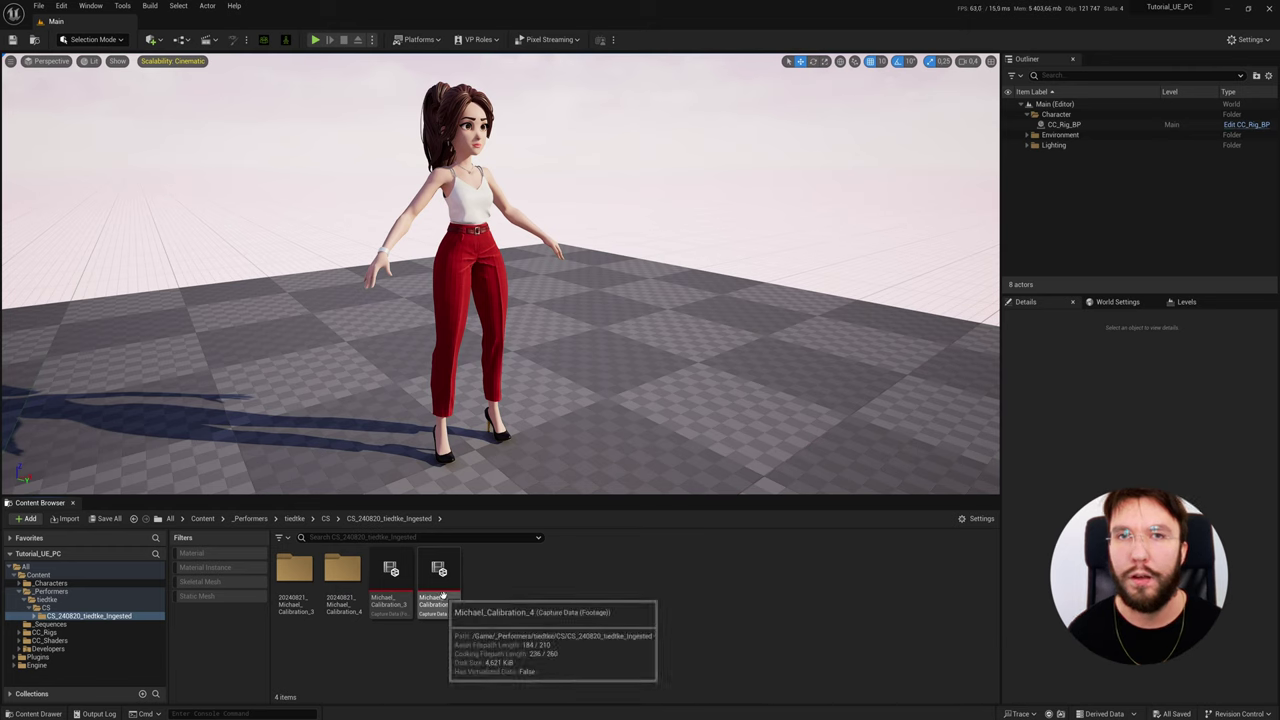
double_click(340, 588)
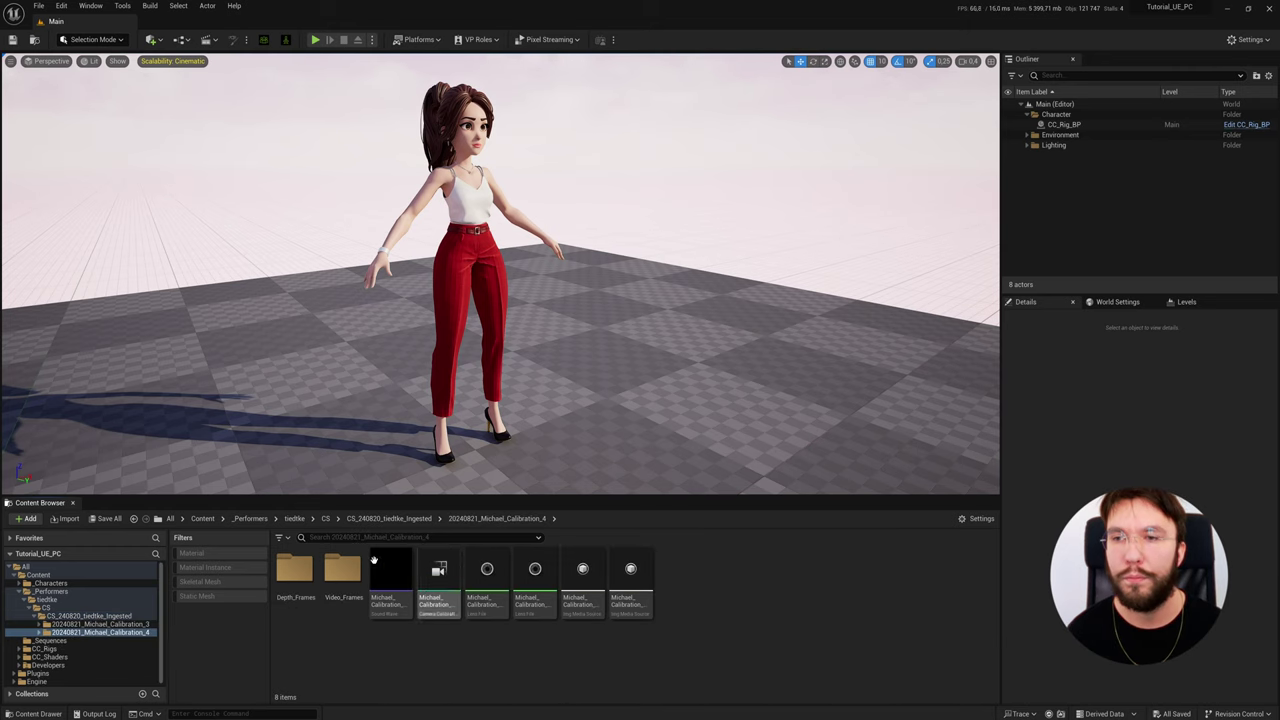
- Create a new folder named MHI inside the tiedtke folder and open it
key("alt+Left")
right_click(380, 600)
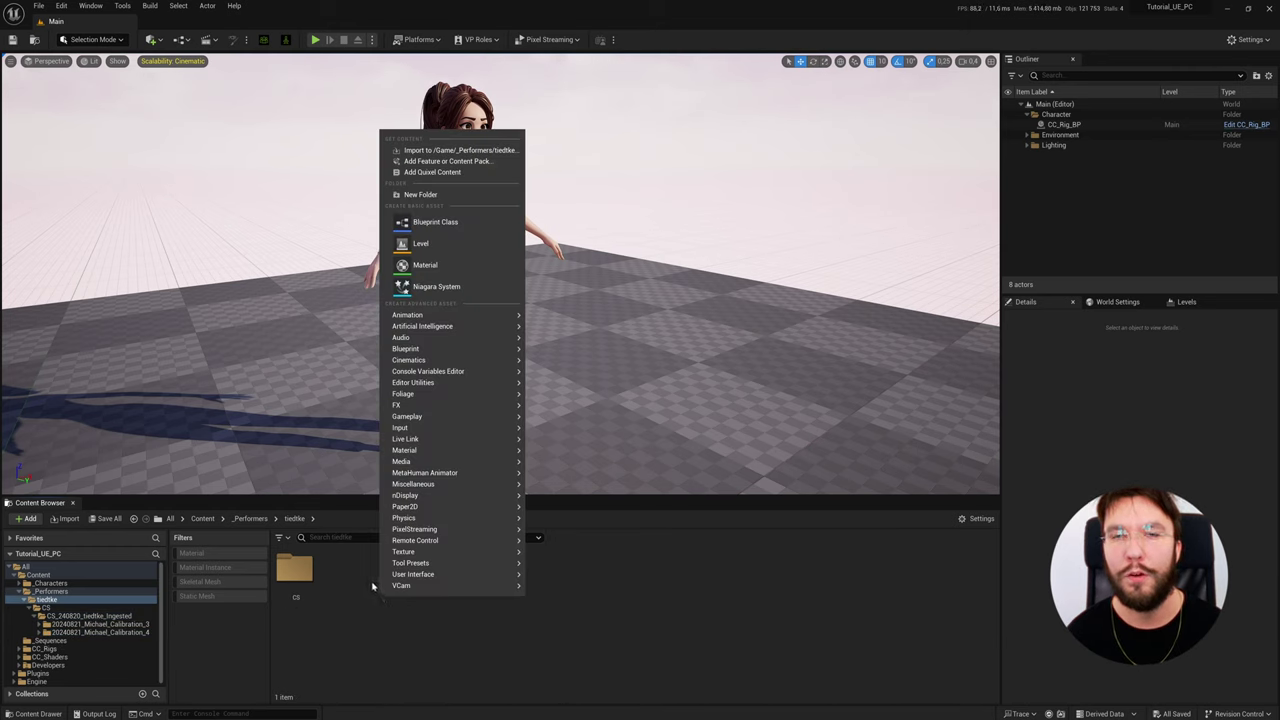
left_click(419, 612)
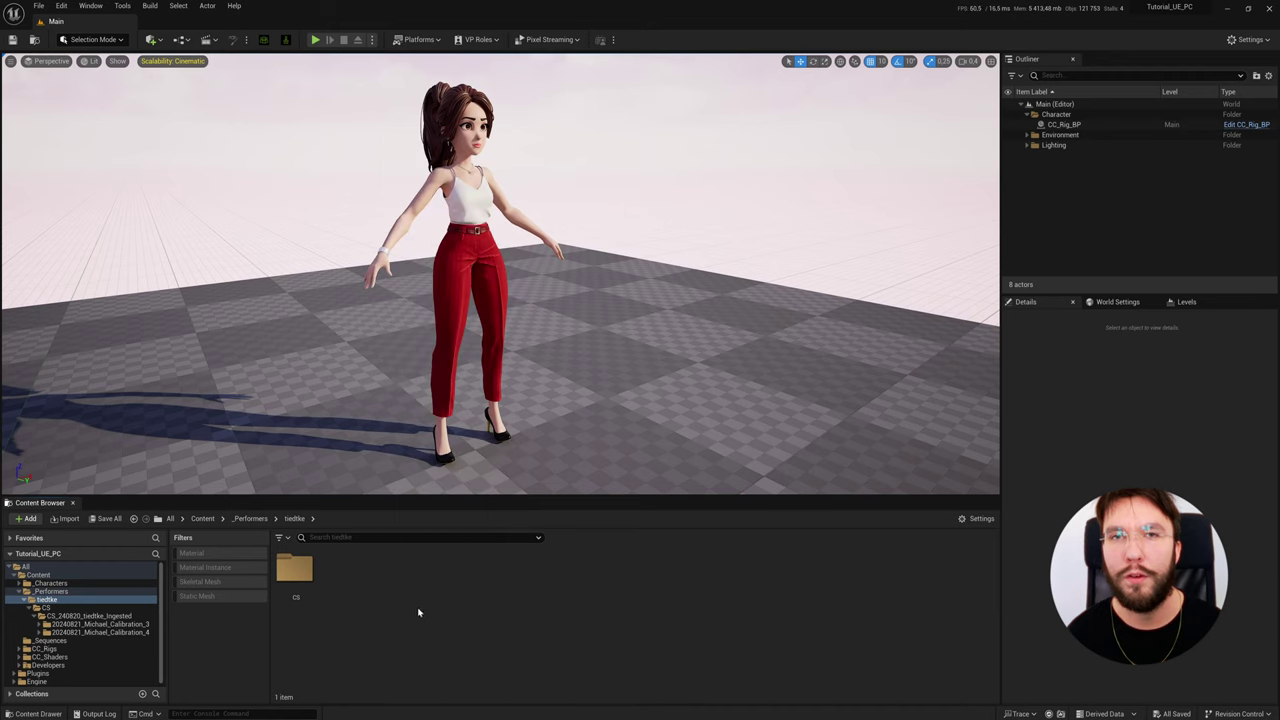
right_click(434, 597)
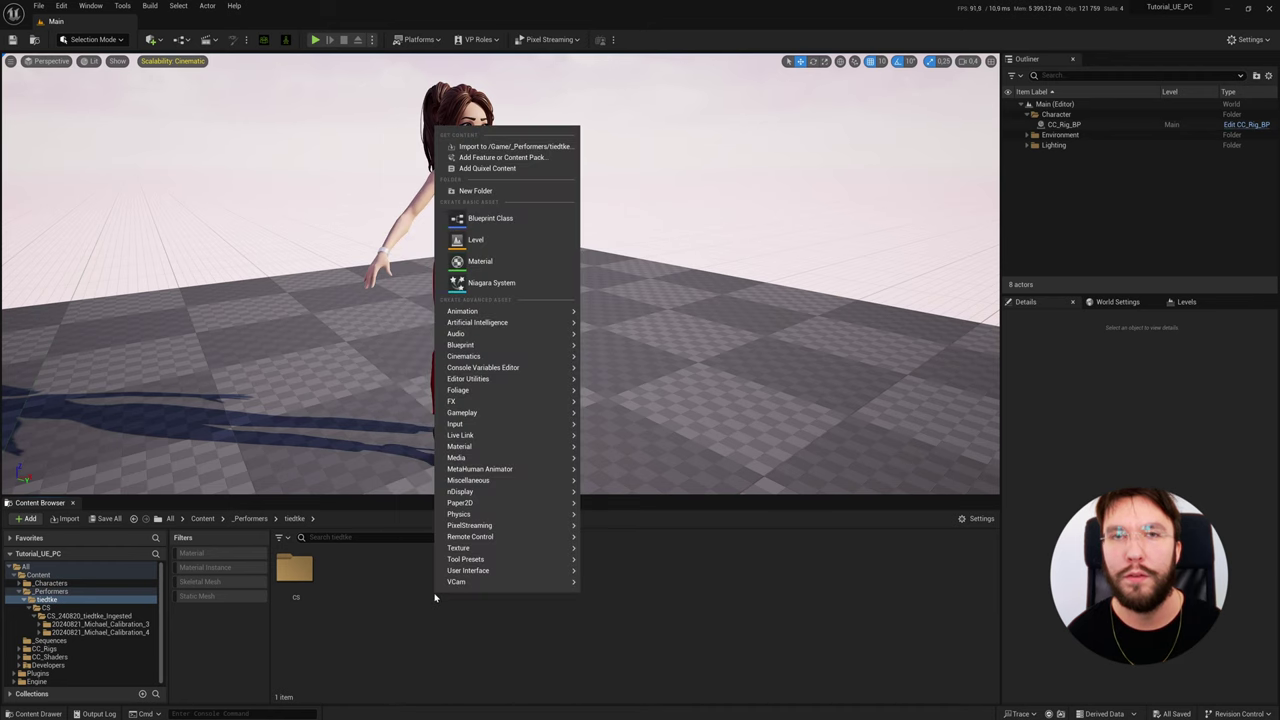
left_click(476, 191)
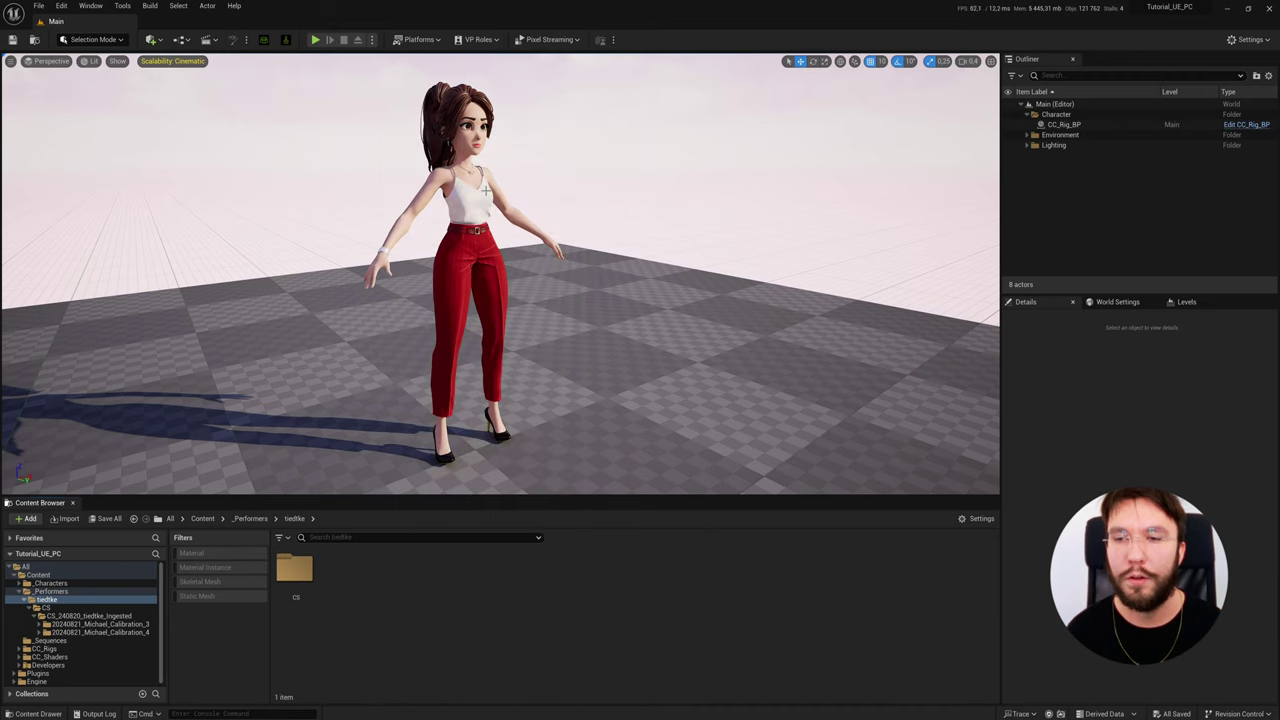
type("MHI")
key("Return")
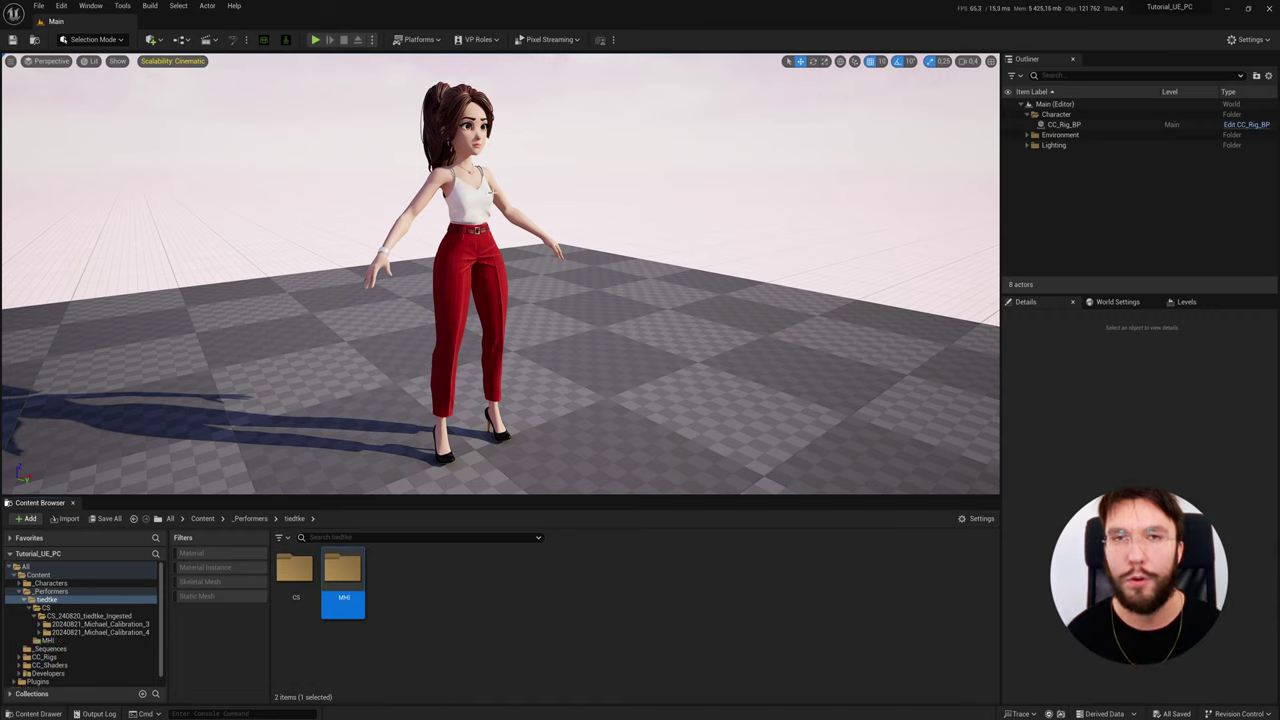
double_click(343, 578)
- Add a MetaHuman Identity asset named MHI_240820_tiedtke and open it for editing
right_click(333, 597)
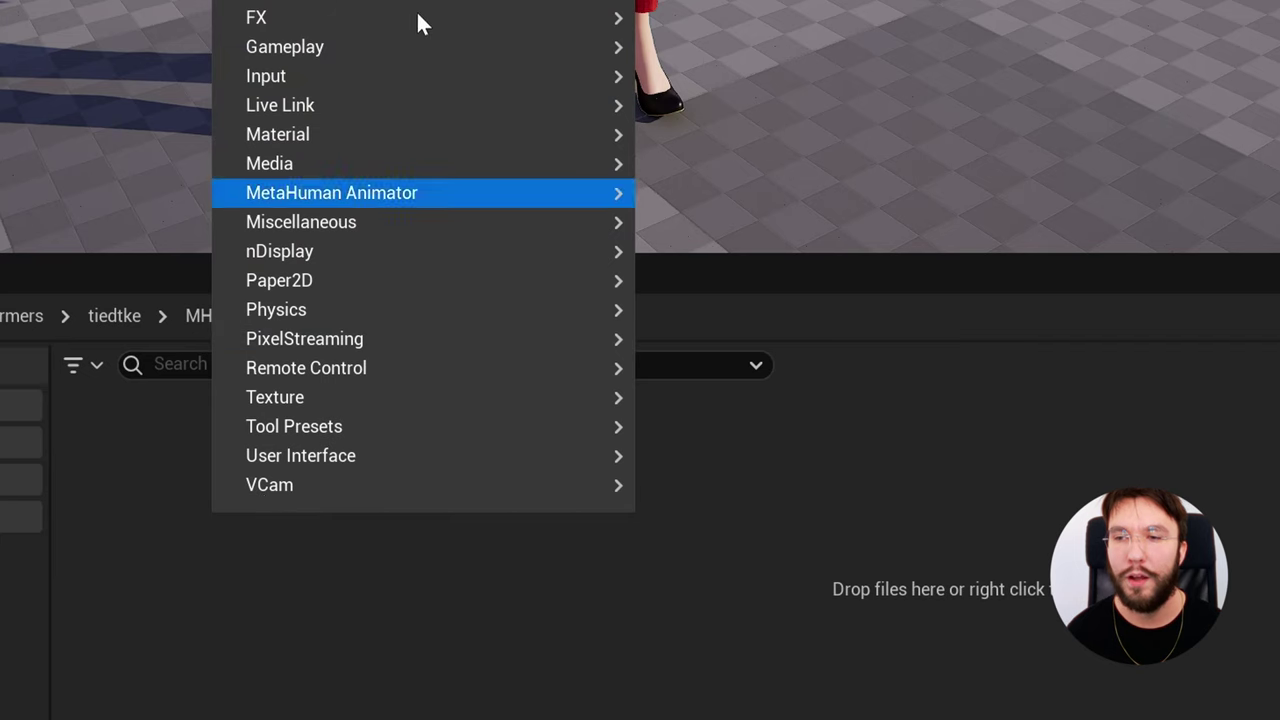
mouse_move(406, 195)
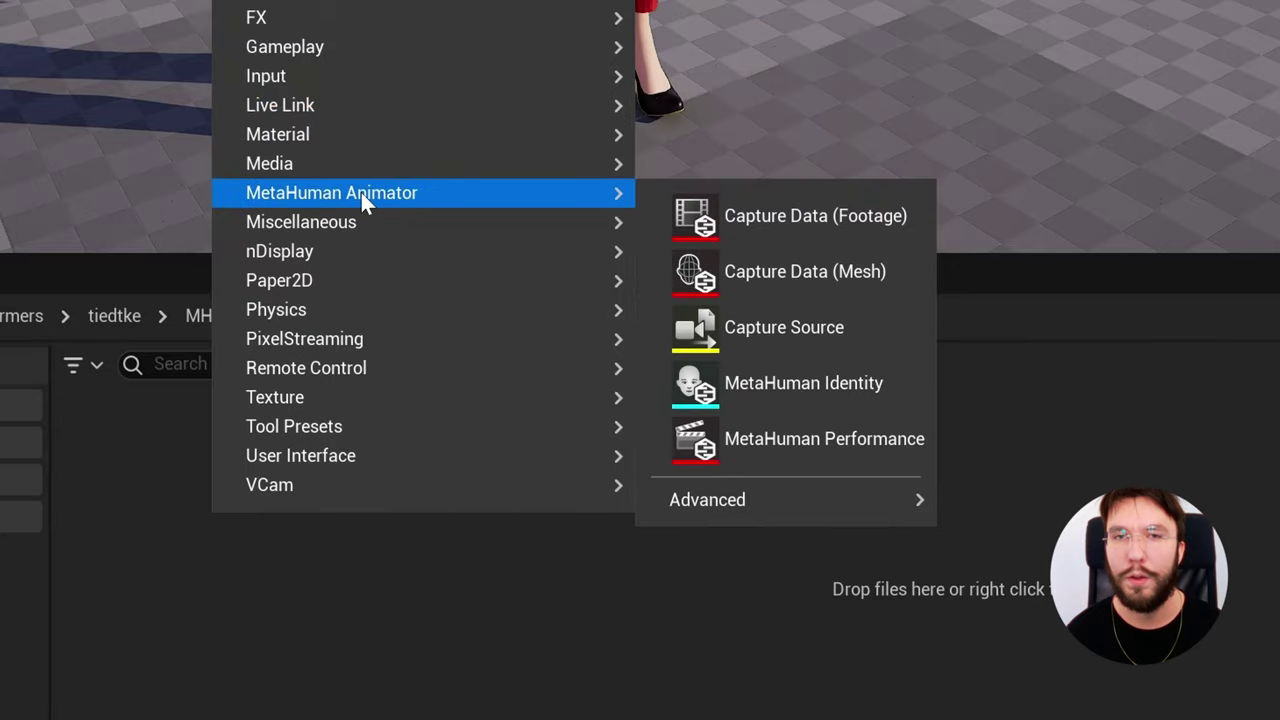
left_click(809, 385)
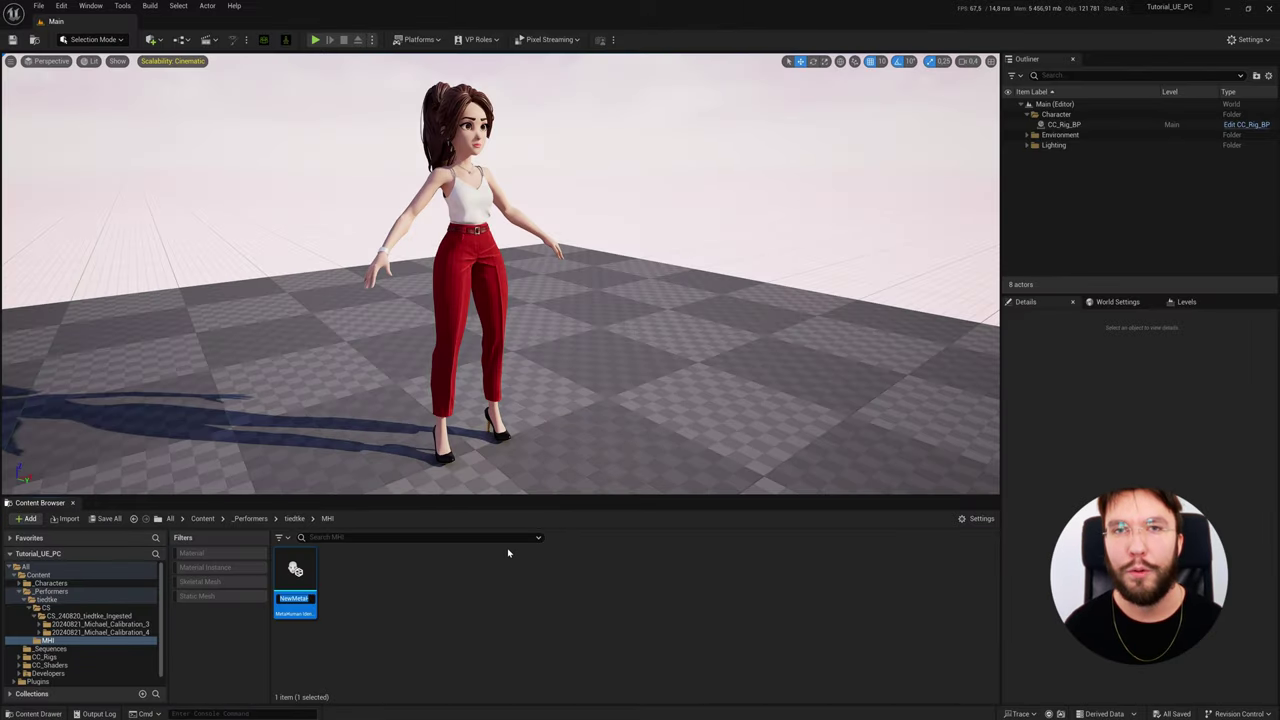
type("MHI")
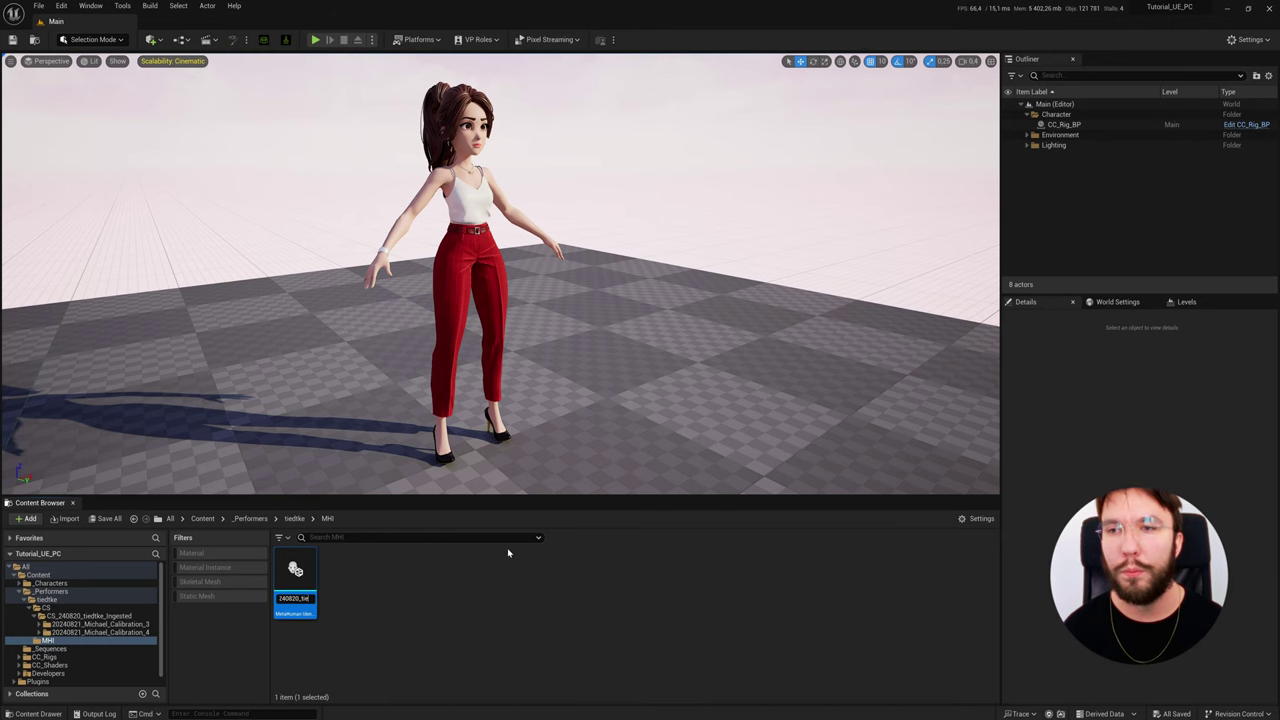
double_click(295, 578)
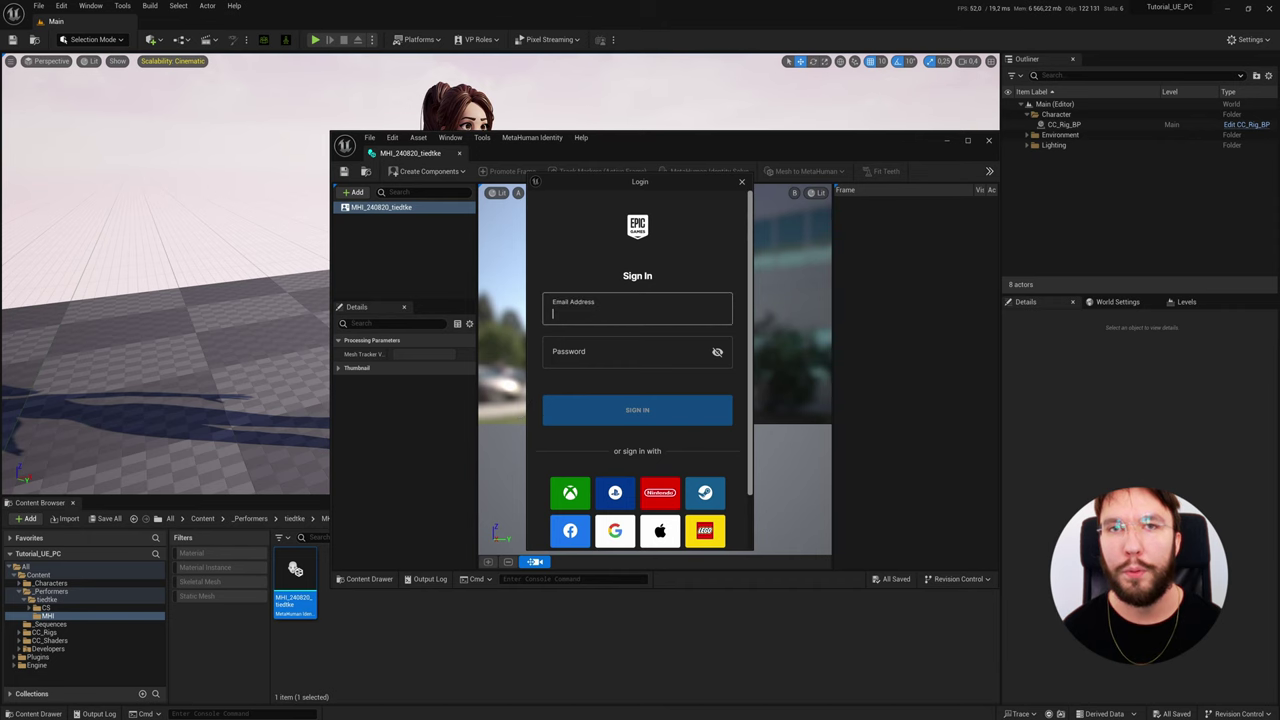
- Close the sign-in prompt and create the identity's Face components from Michael_Calibration_3 footage
left_click(741, 181)
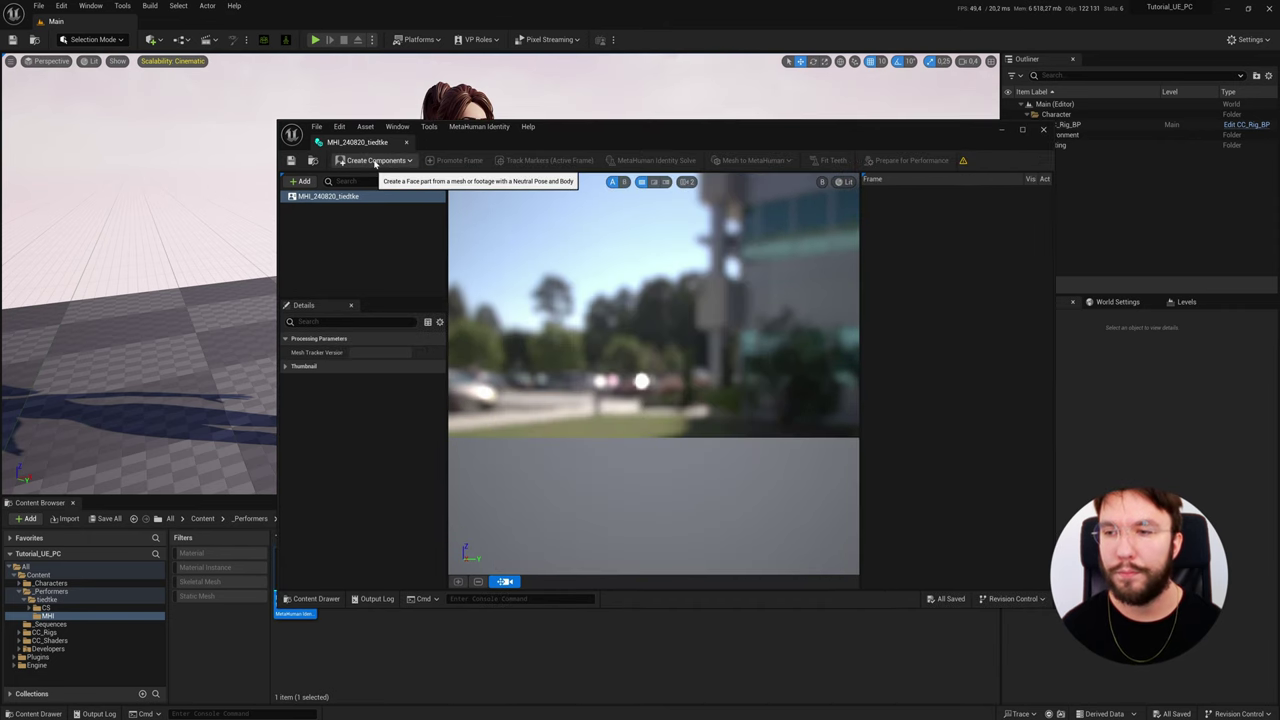
left_click(376, 161)
mouse_move(371, 199)
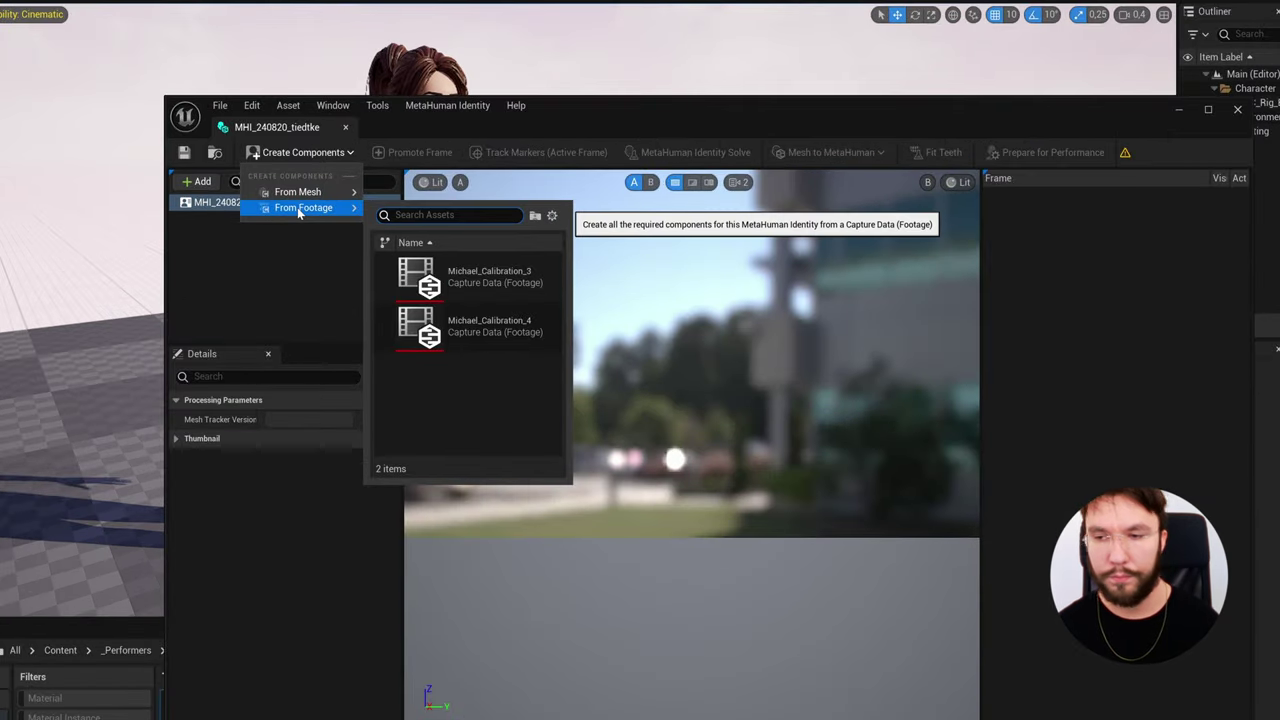
left_click(501, 280)
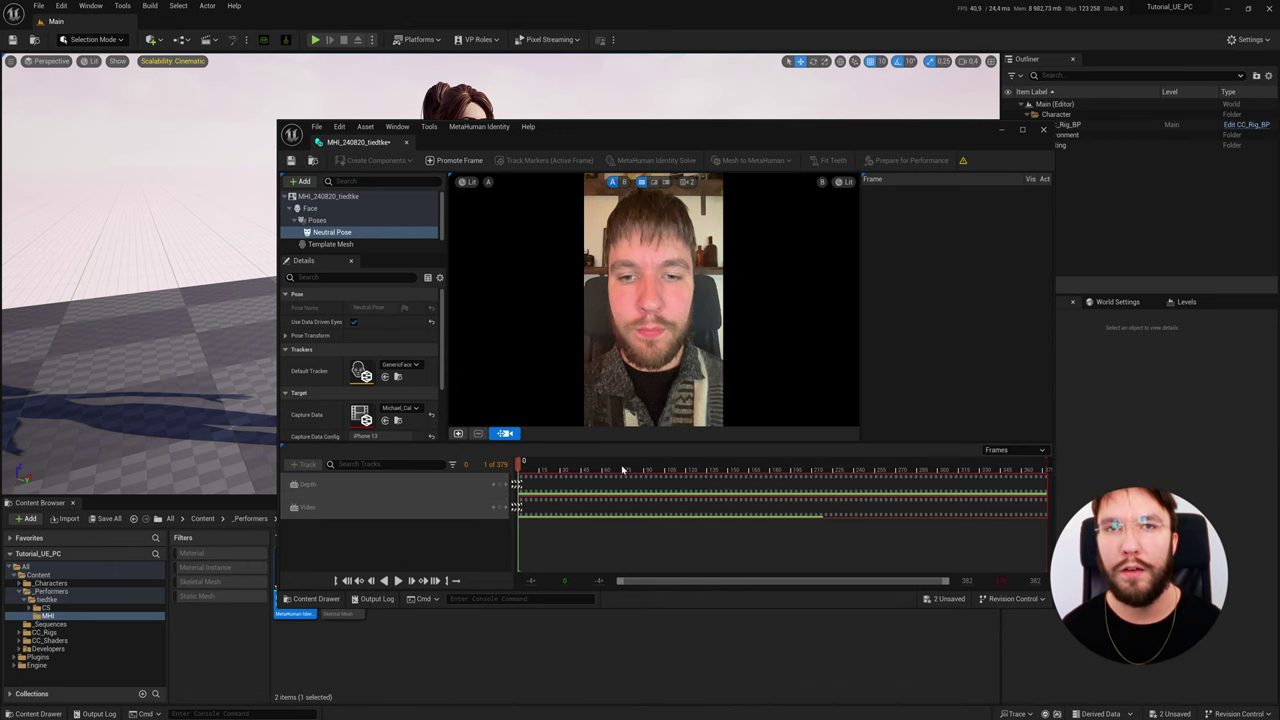
- Promote a neutral front-facing frame and rename it Front
left_click_drag(533, 468, 650, 470)
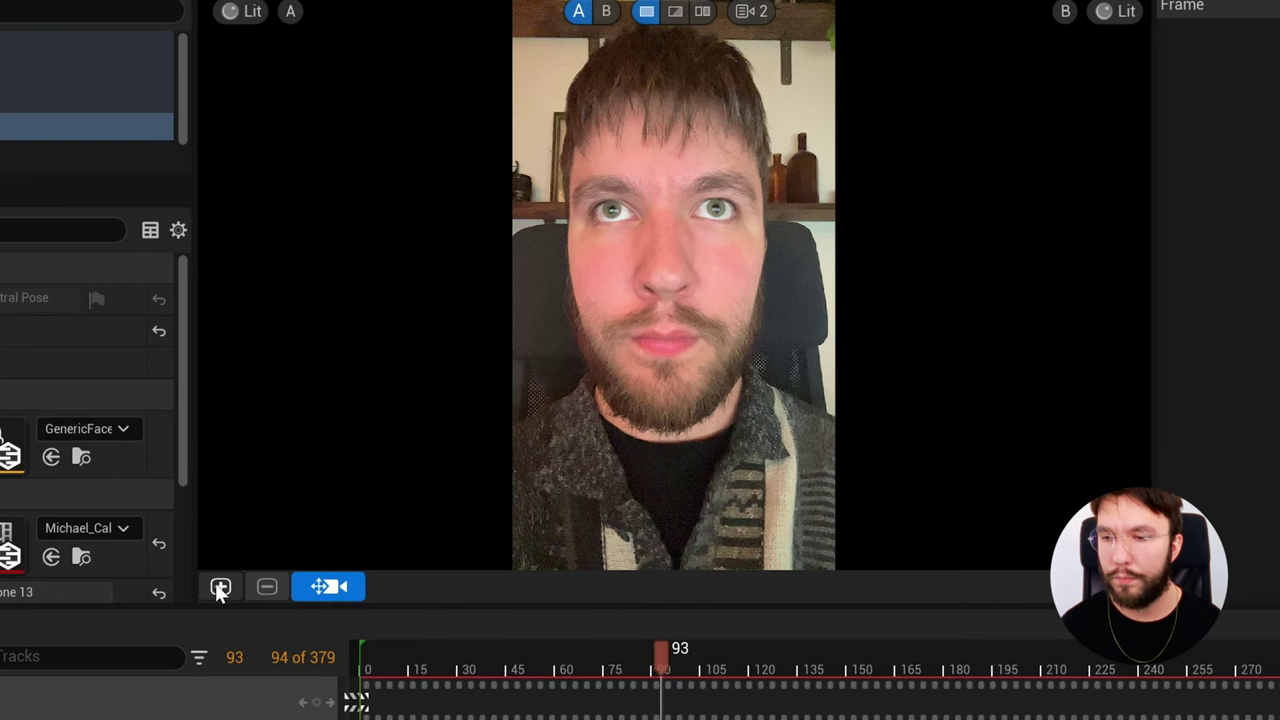
left_click(458, 434)
left_click(698, 478)
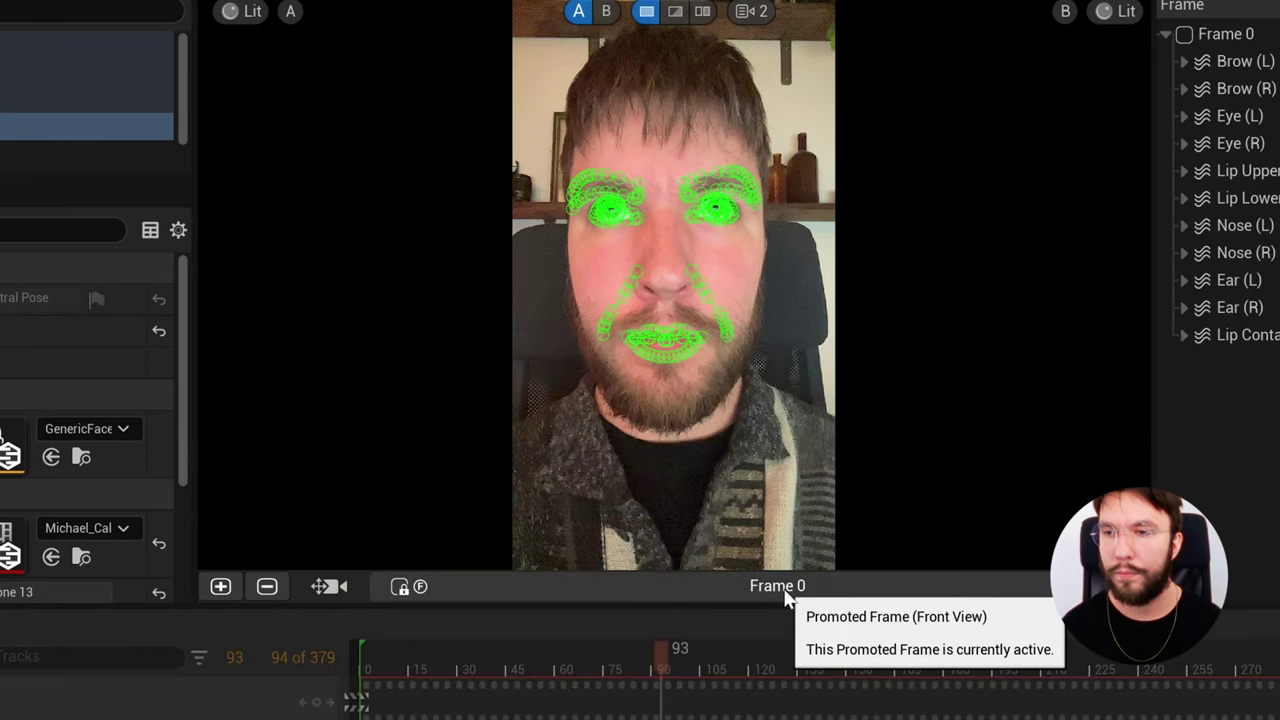
double_click(785, 588)
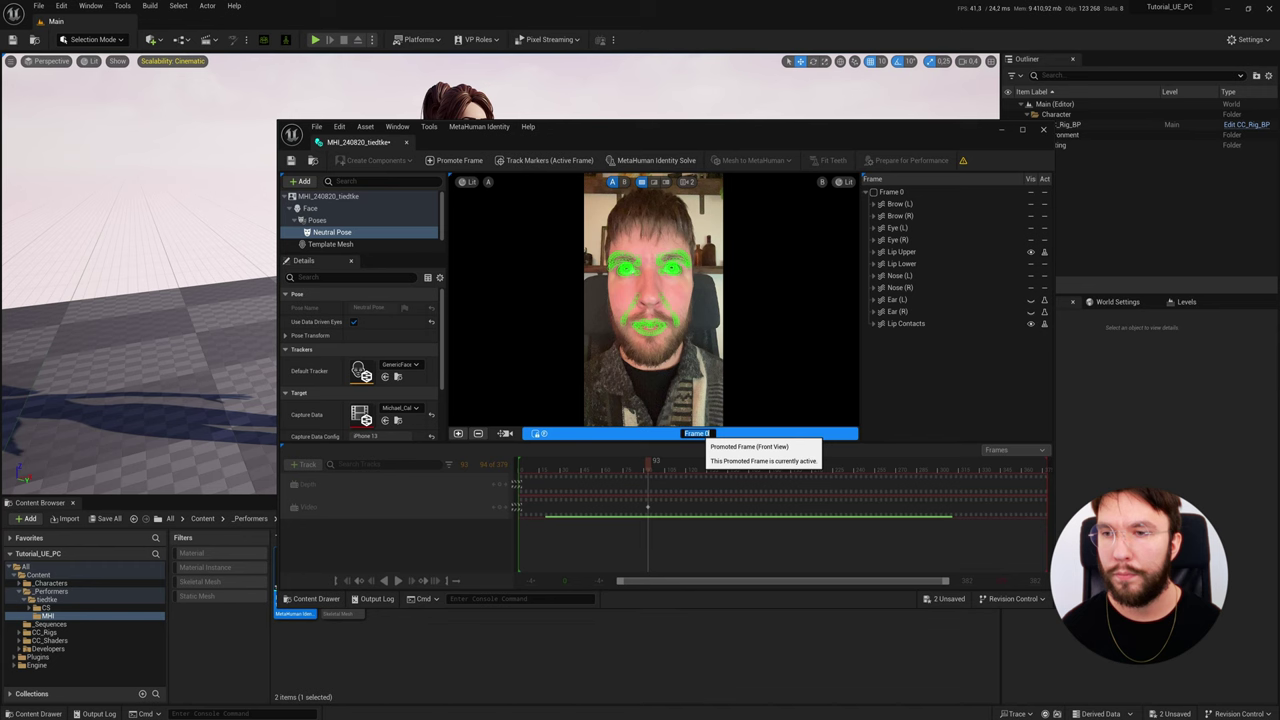
type("Front")
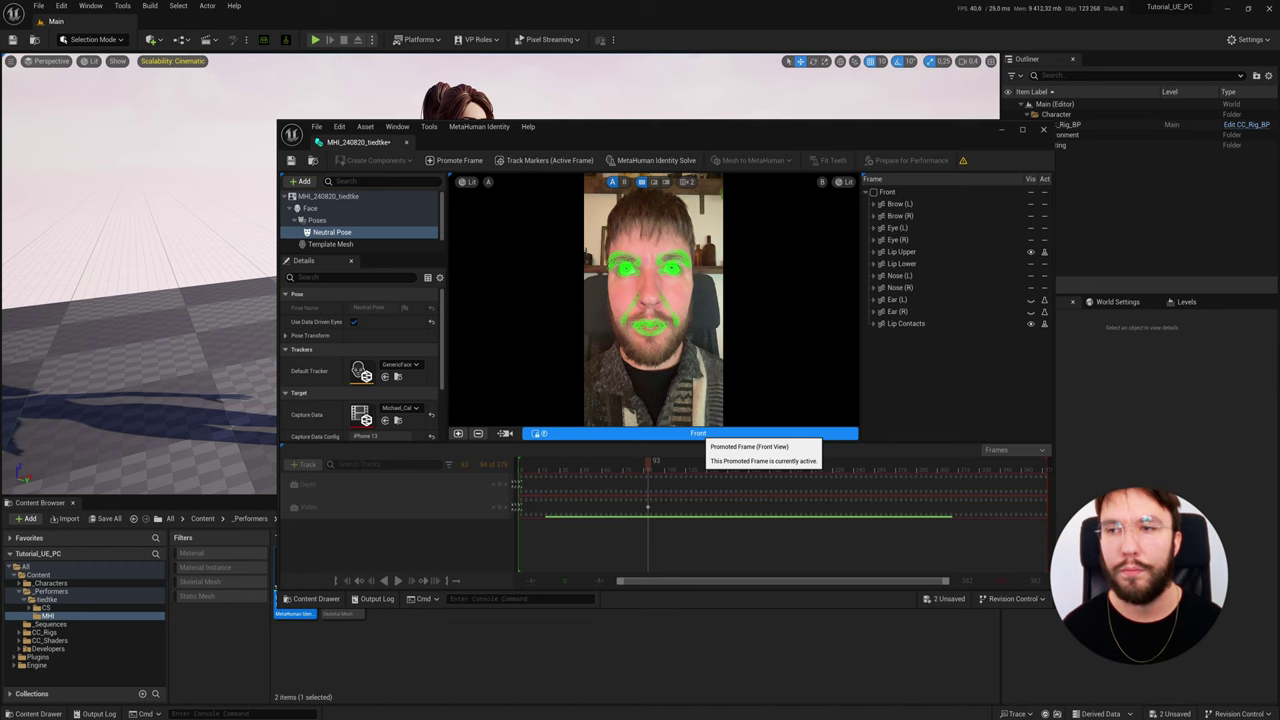
key("Return")
left_click(505, 433)
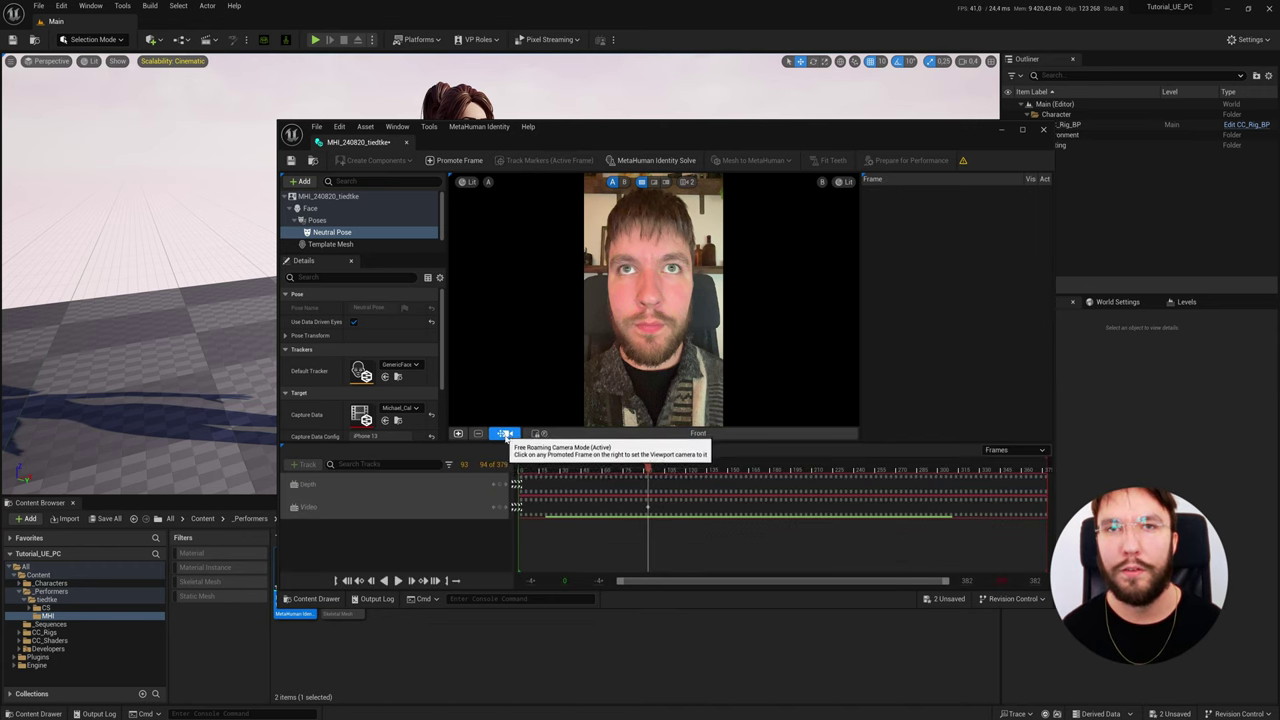
- Promote head-turned Frame 1 and Frame 2 at frame 222, then run MetaHuman Identity Solve
left_click_drag(658, 467, 741, 476)
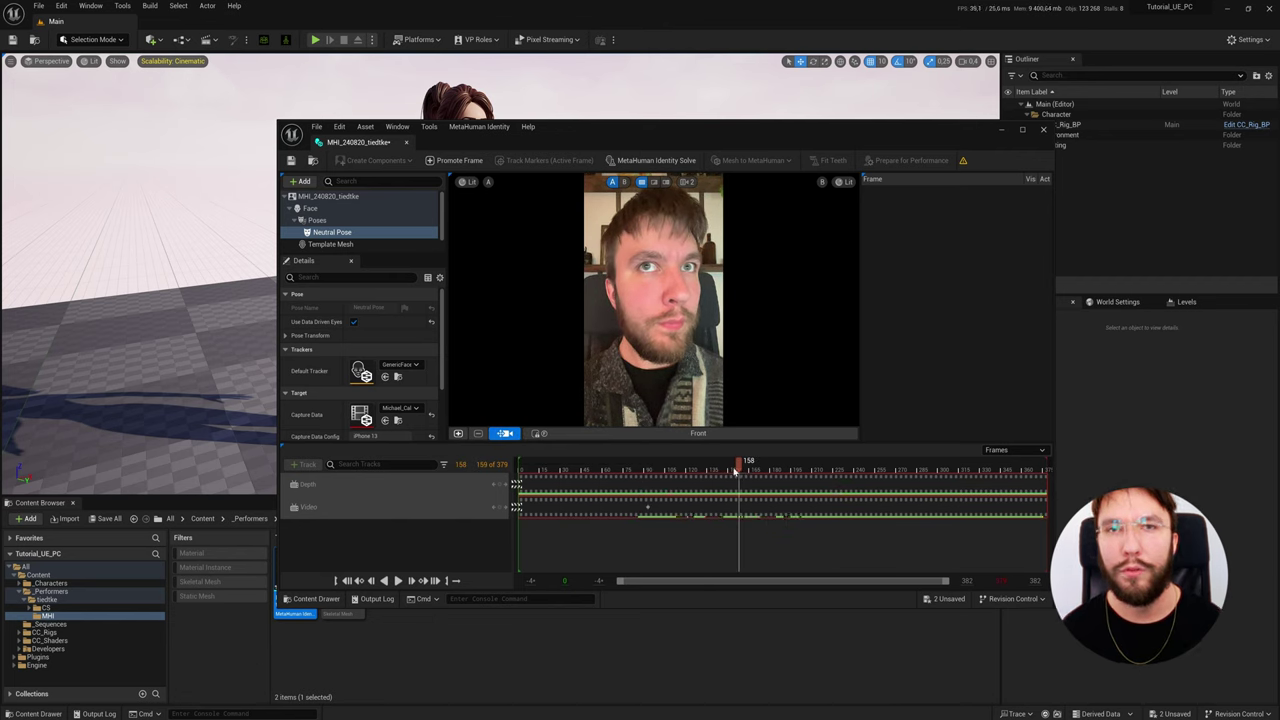
left_click(460, 433)
left_click(828, 468)
left_click_drag(828, 470, 831, 471)
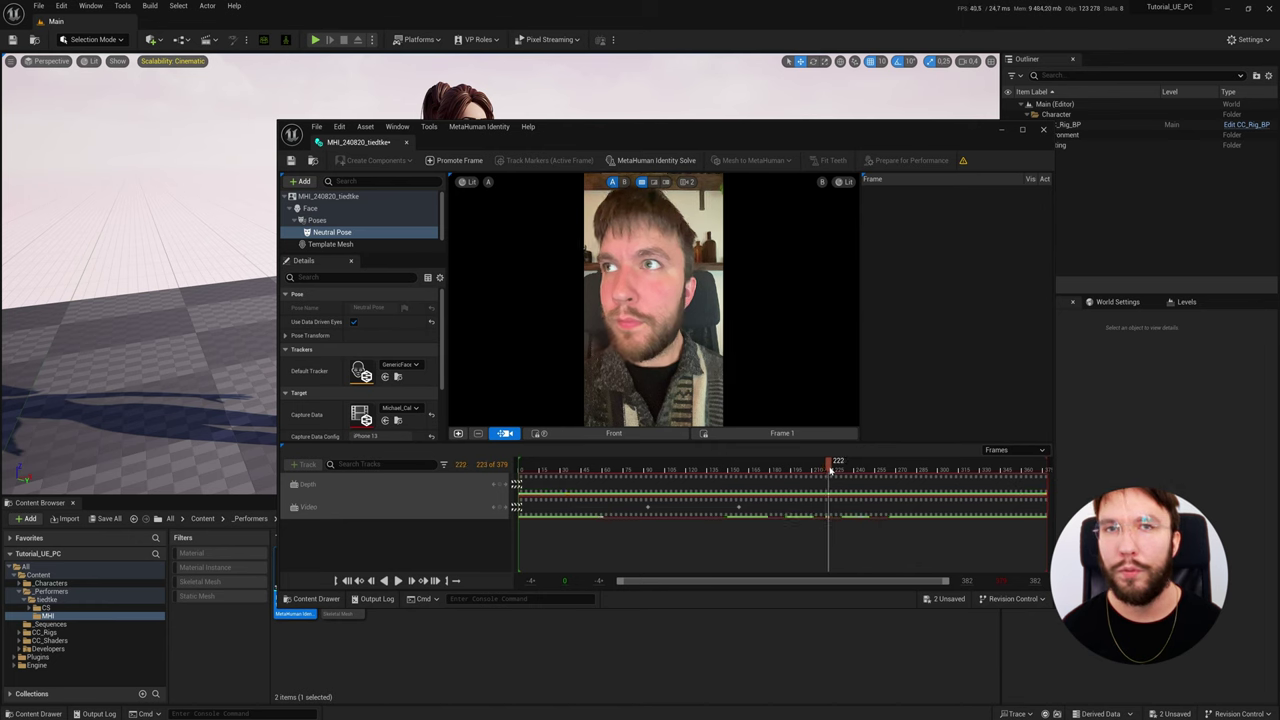
left_click(458, 433)
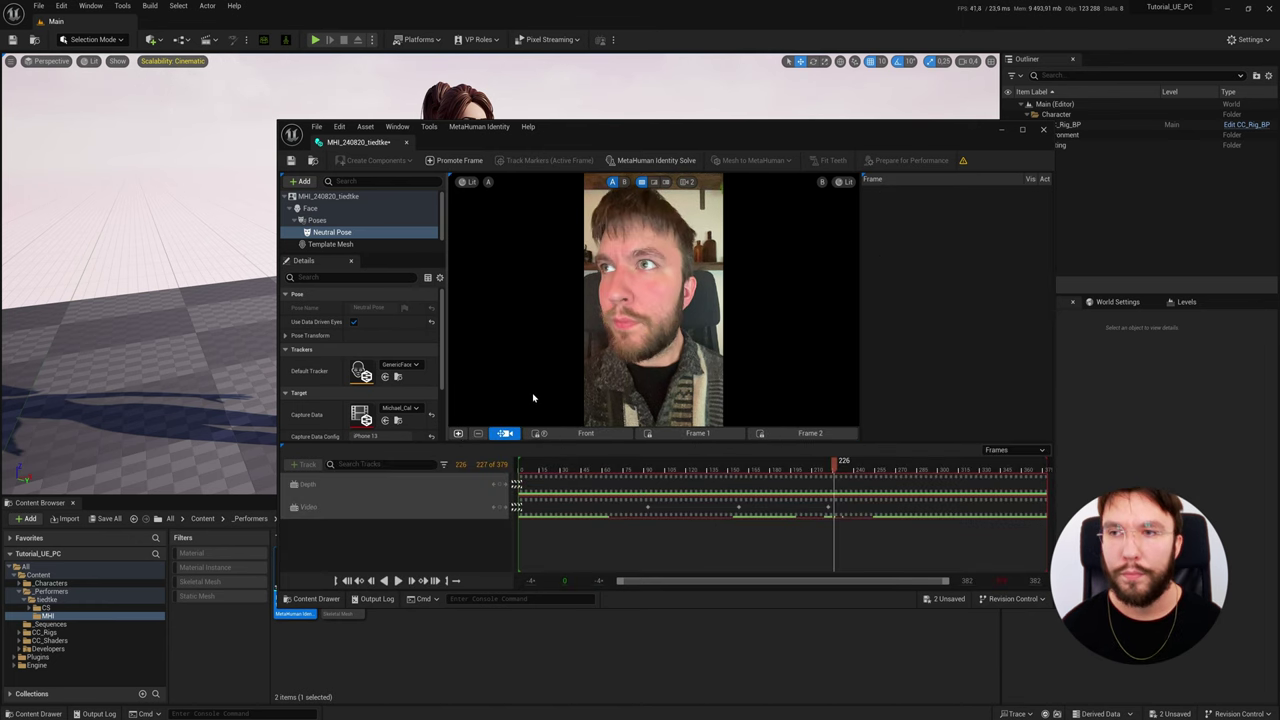
left_click(650, 161)
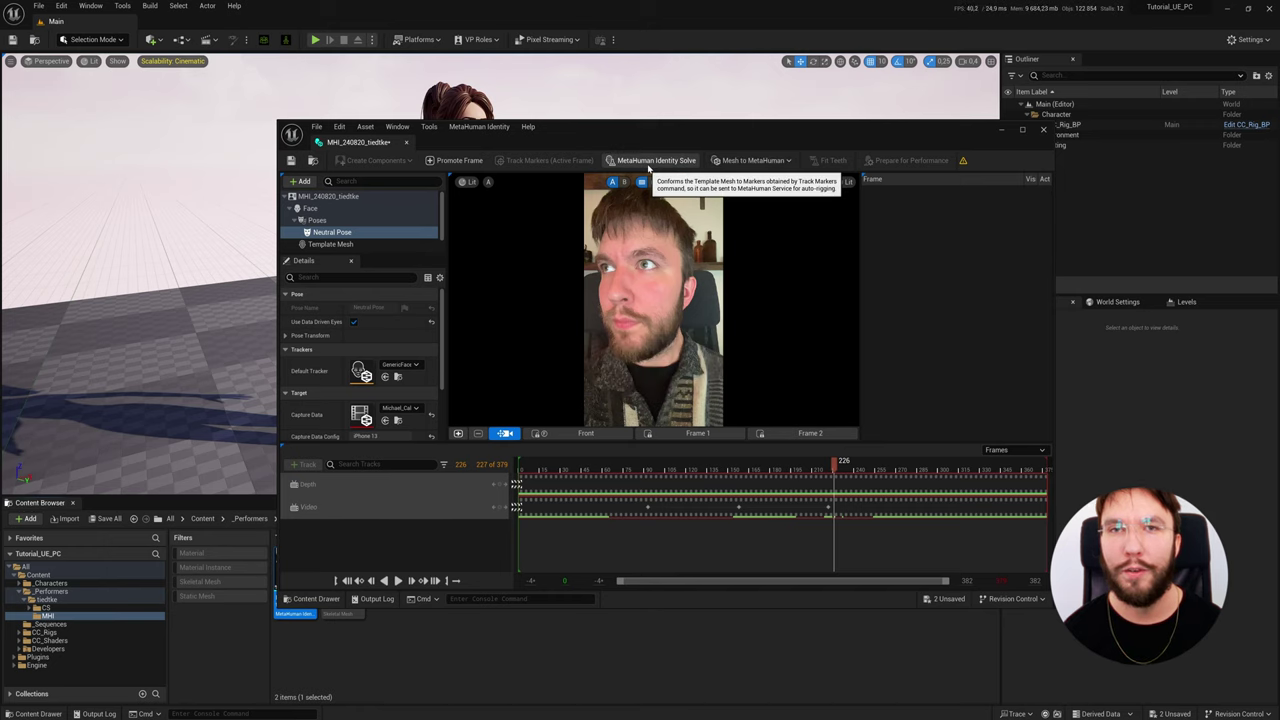
- Assign the first body type preset in the identity's Body settings
scroll(386, 234, "down", 2)
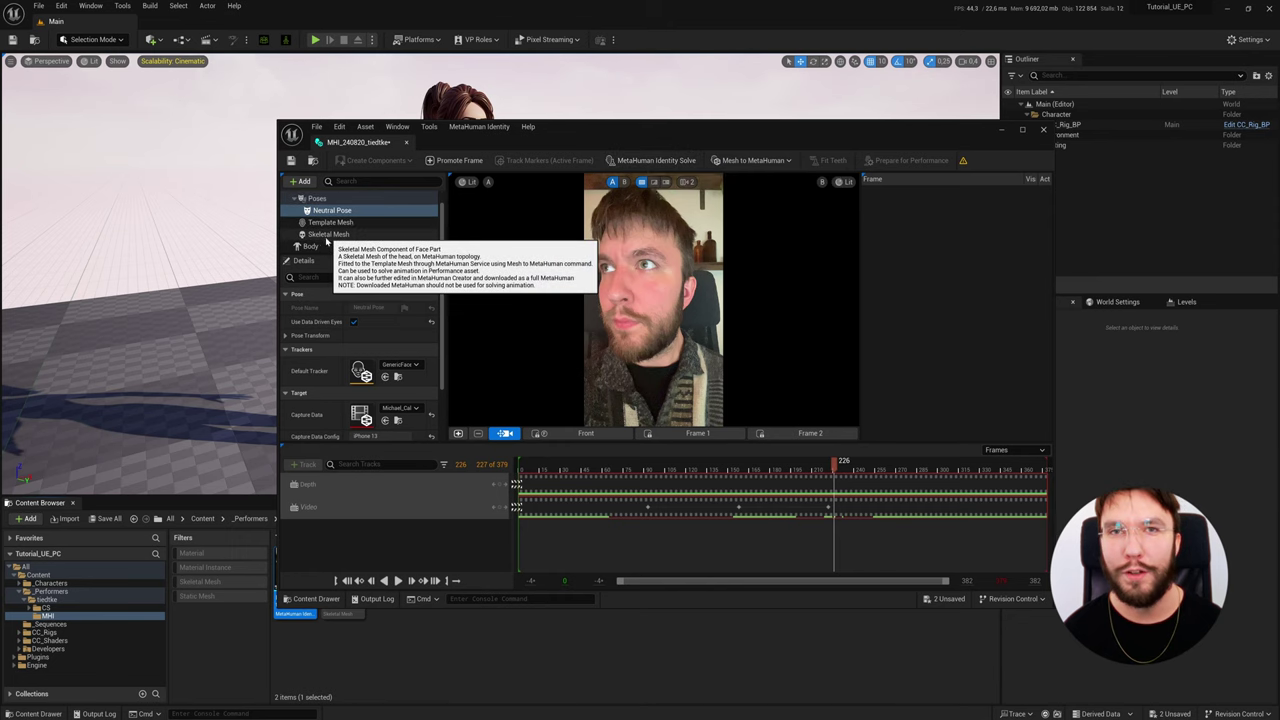
left_click(312, 246)
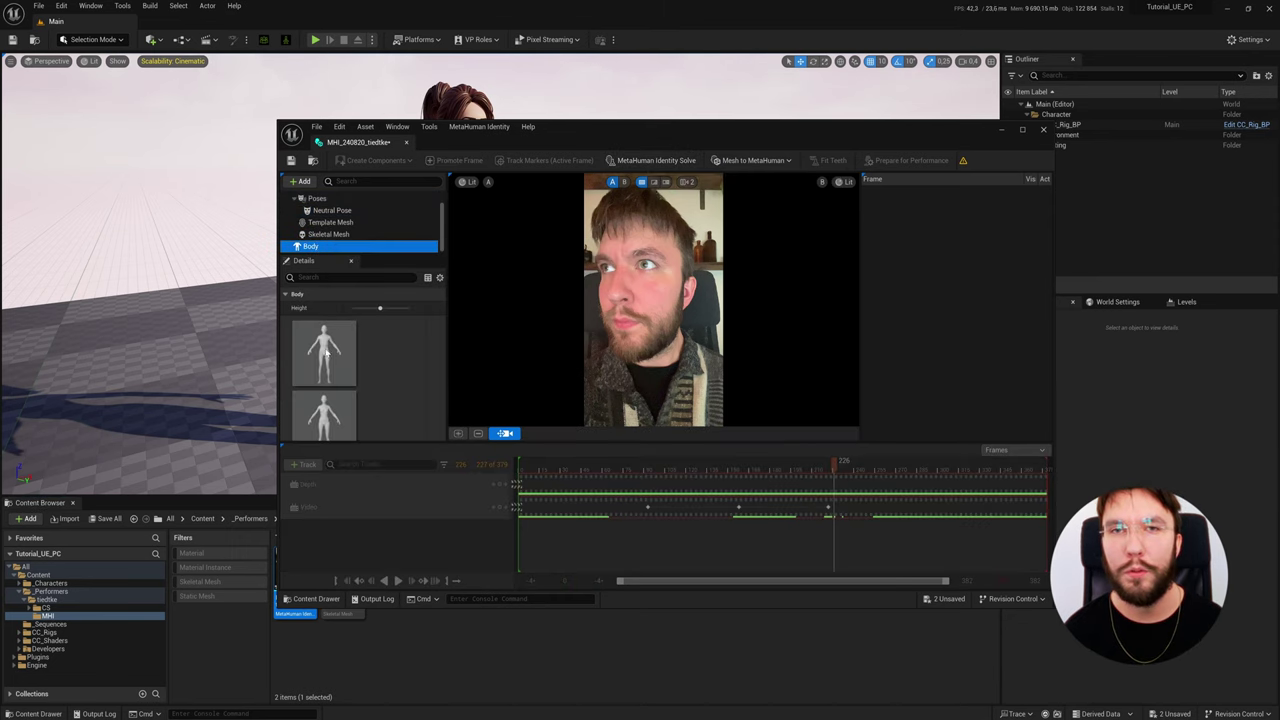
left_click(326, 351)
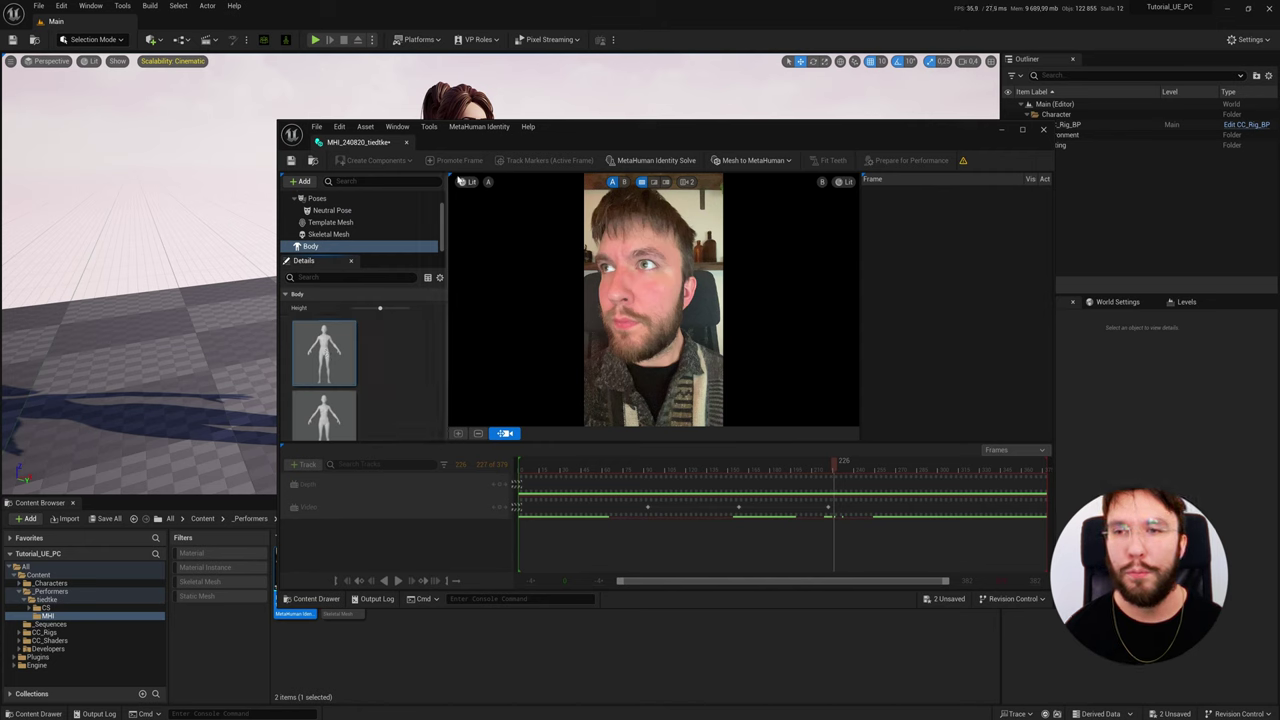
- Auto-rig the identity as Skeletal Mesh Only, then run Prepare for Performance
left_click(749, 162)
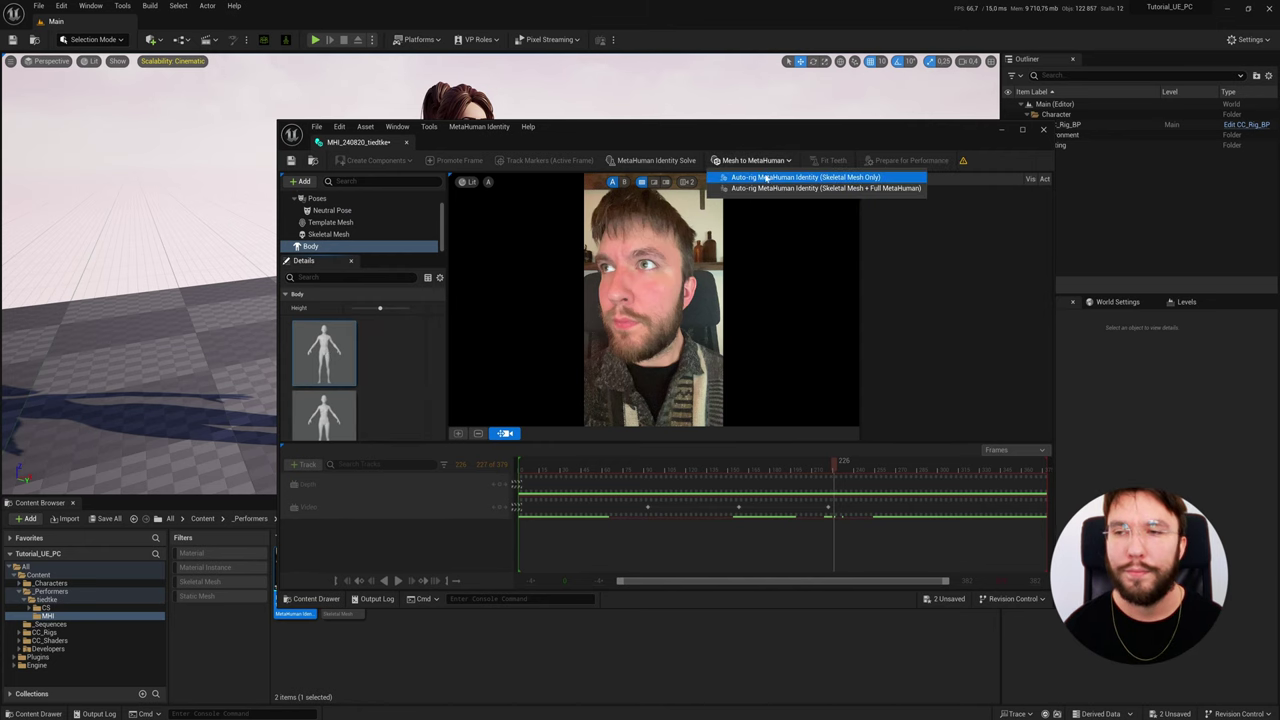
left_click(873, 180)
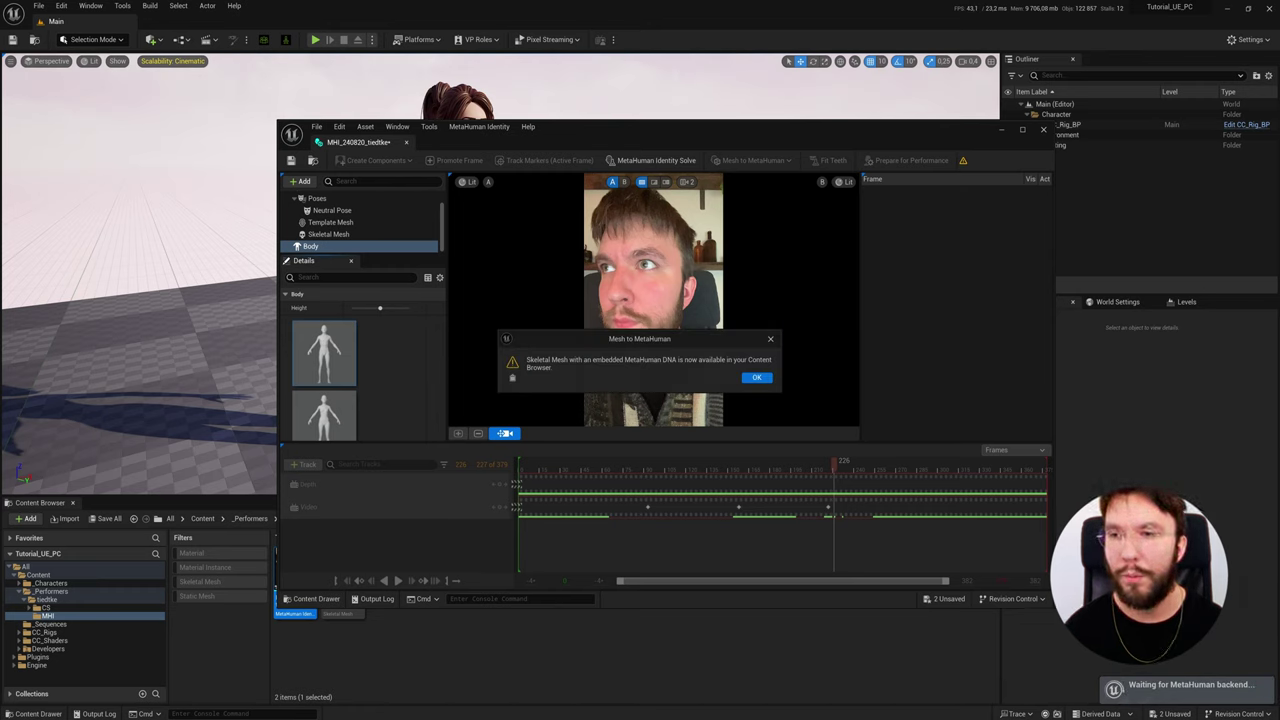
left_click(757, 377)
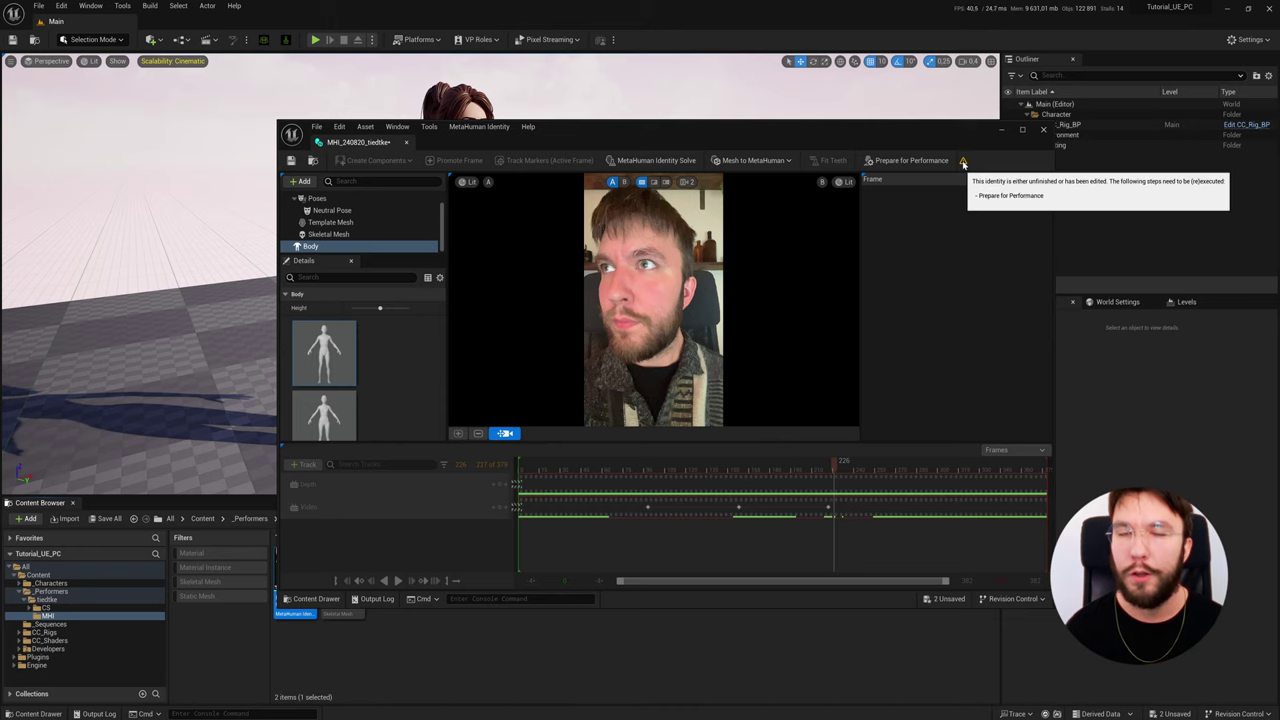
left_click(907, 163)
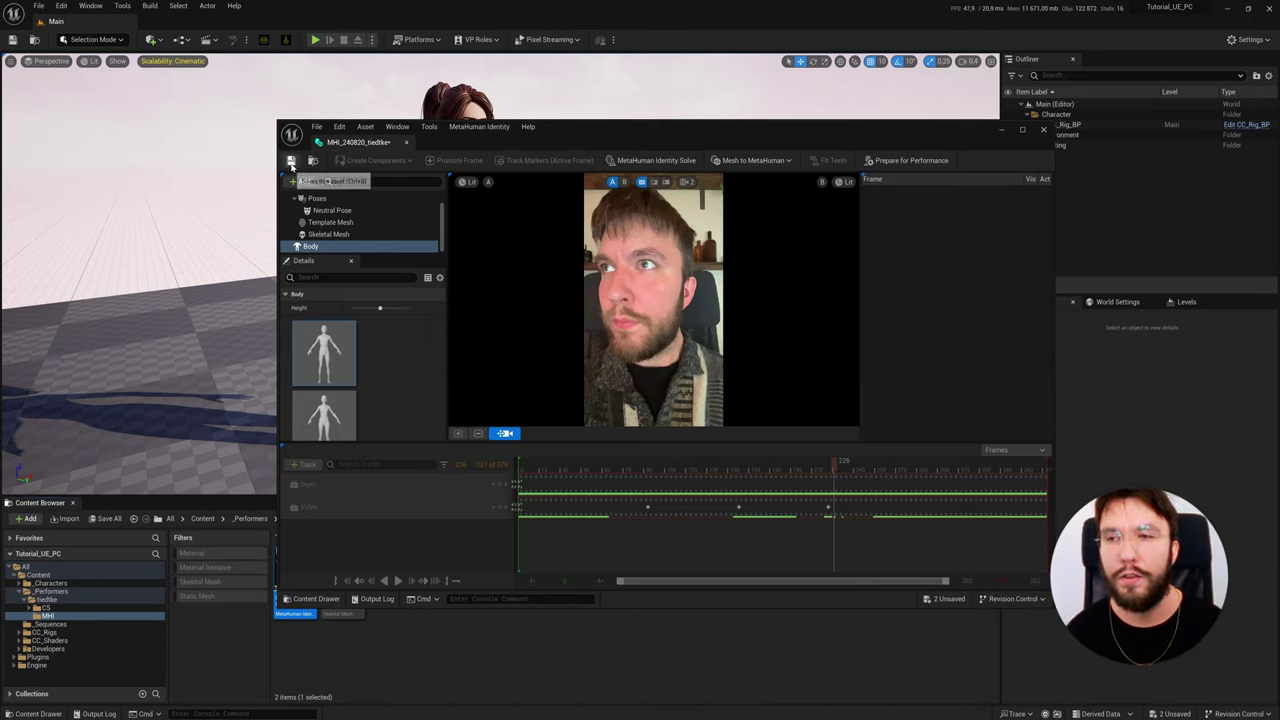
- Save and close the identity, then create and open an MHP folder in the performer's folder
left_click(291, 161)
left_click(1044, 130)
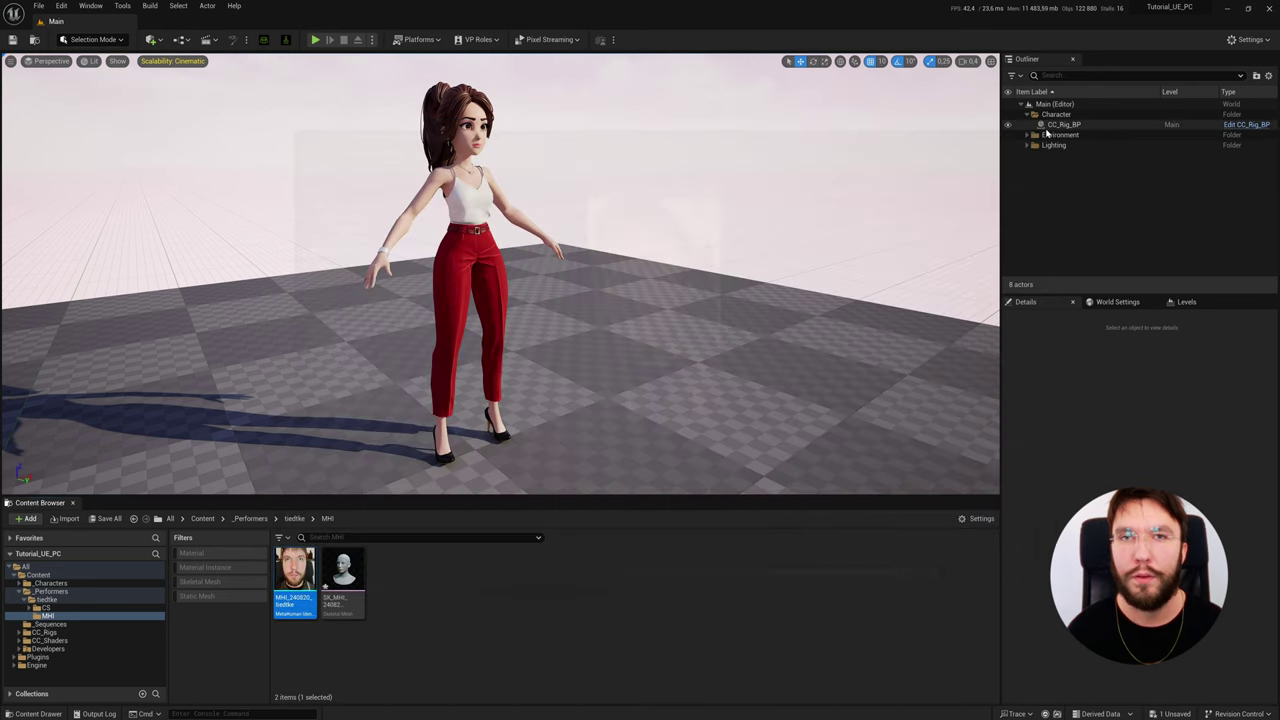
key("alt+Left")
right_click(402, 586)
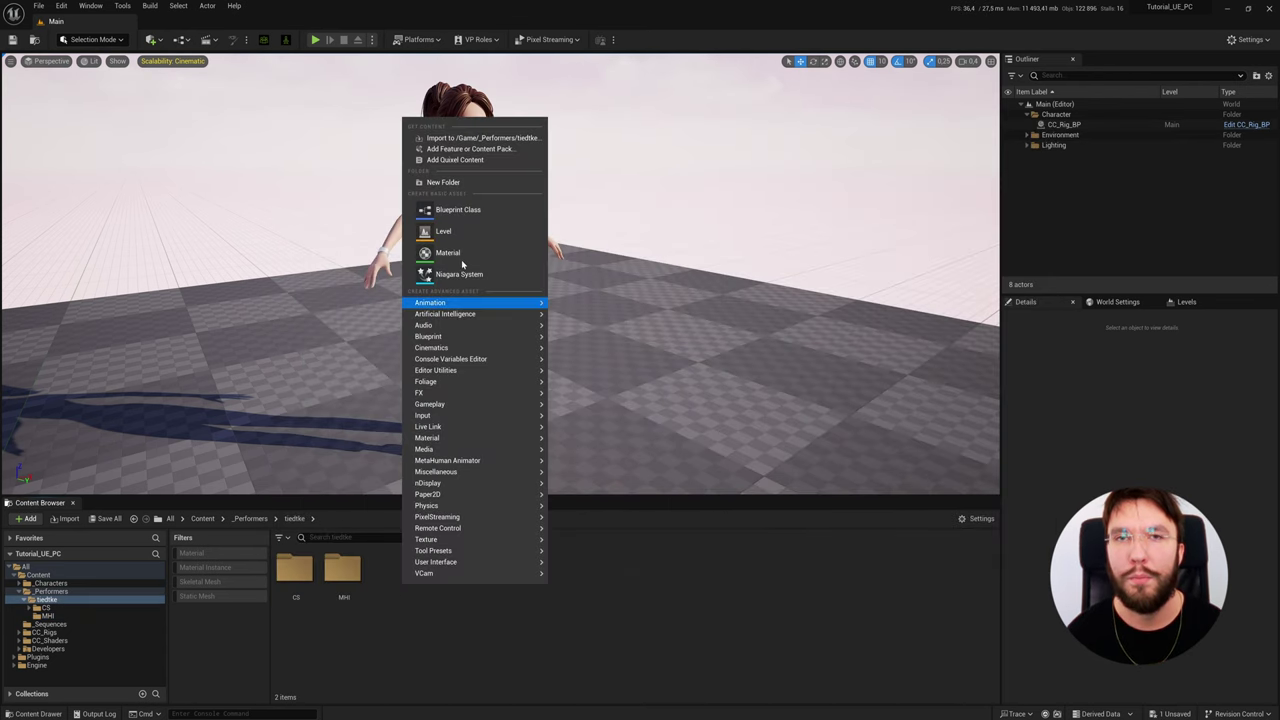
left_click(441, 184)
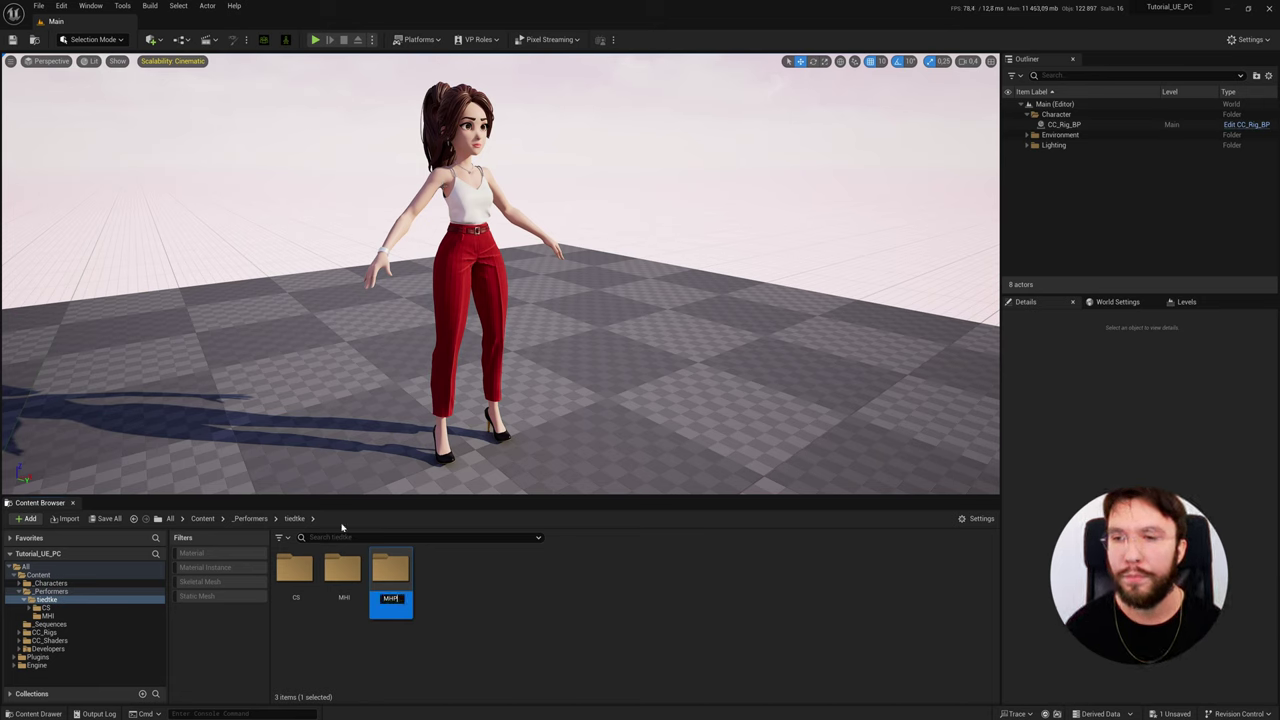
key("Return")
double_click(401, 578)
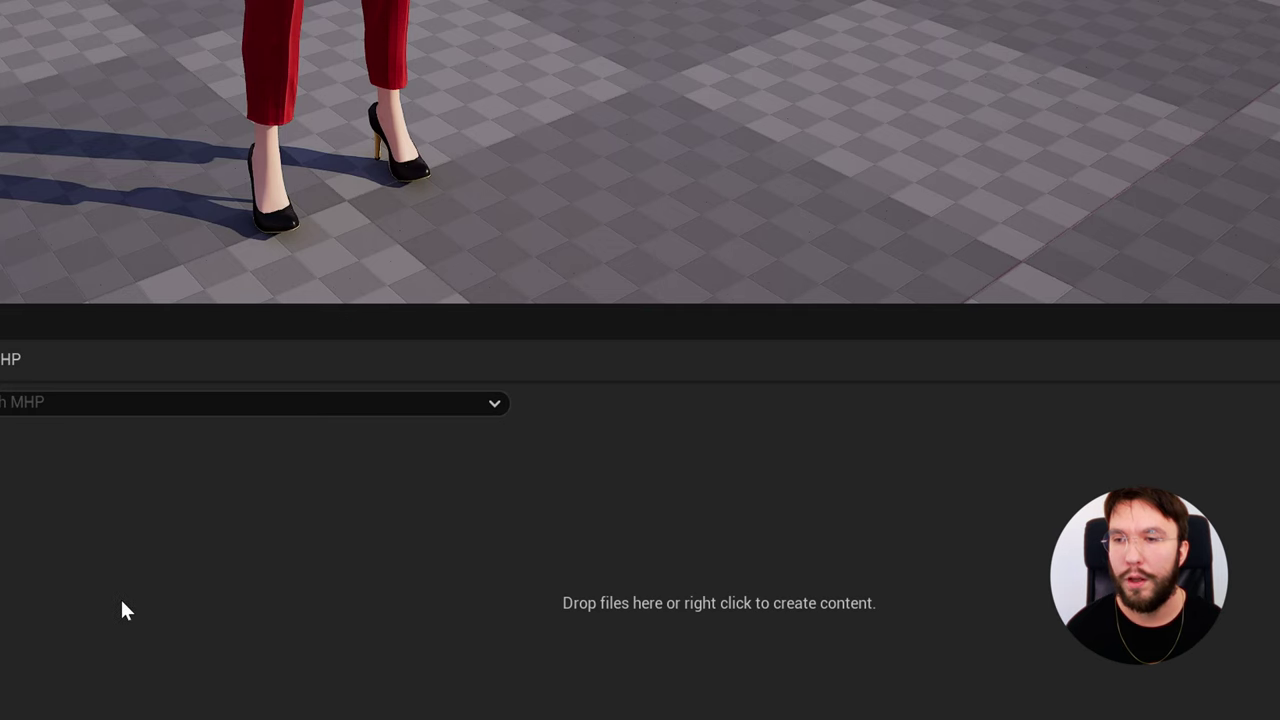
- Add a new MetaHuman Performance asset in the MHP folder
right_click(378, 621)
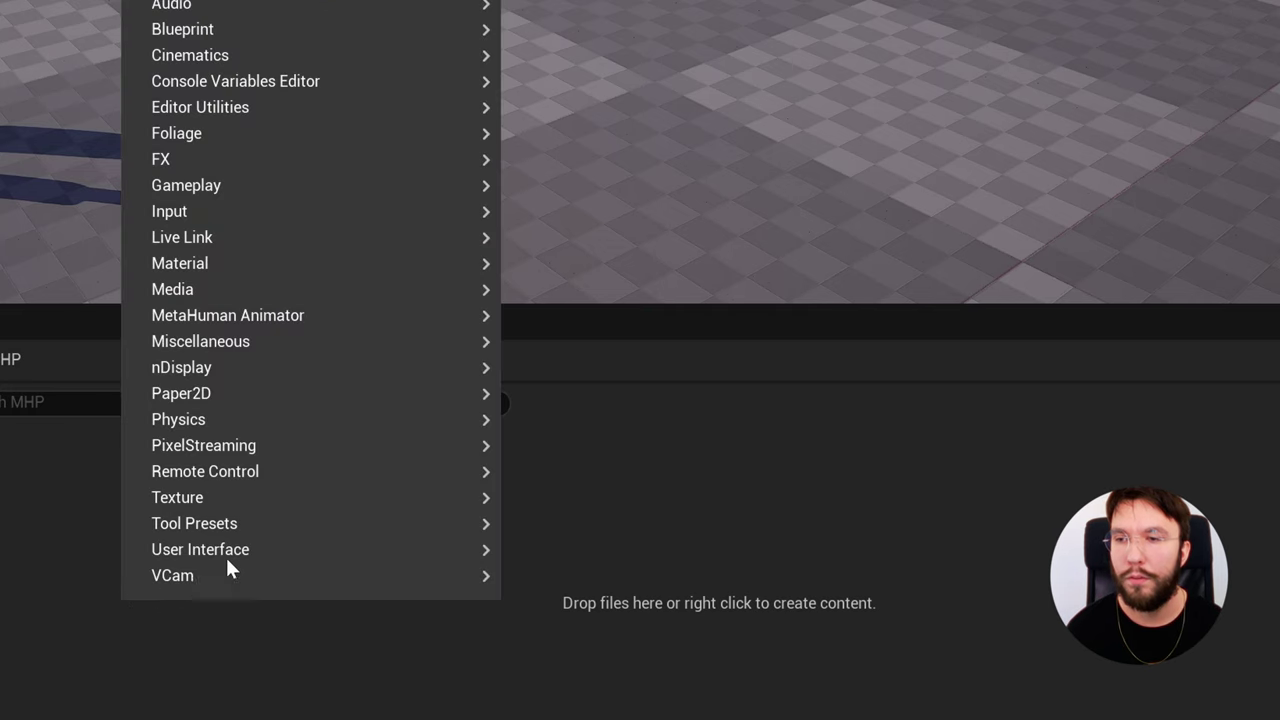
mouse_move(321, 312)
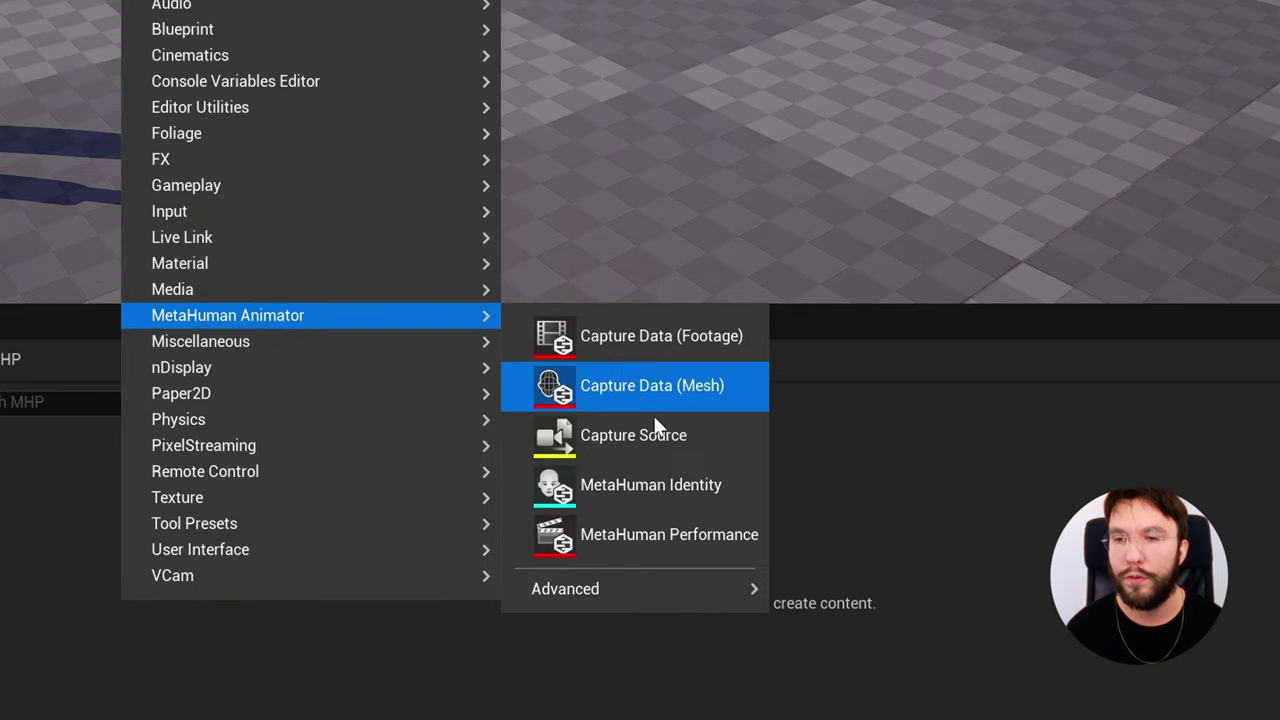
left_click(689, 547)
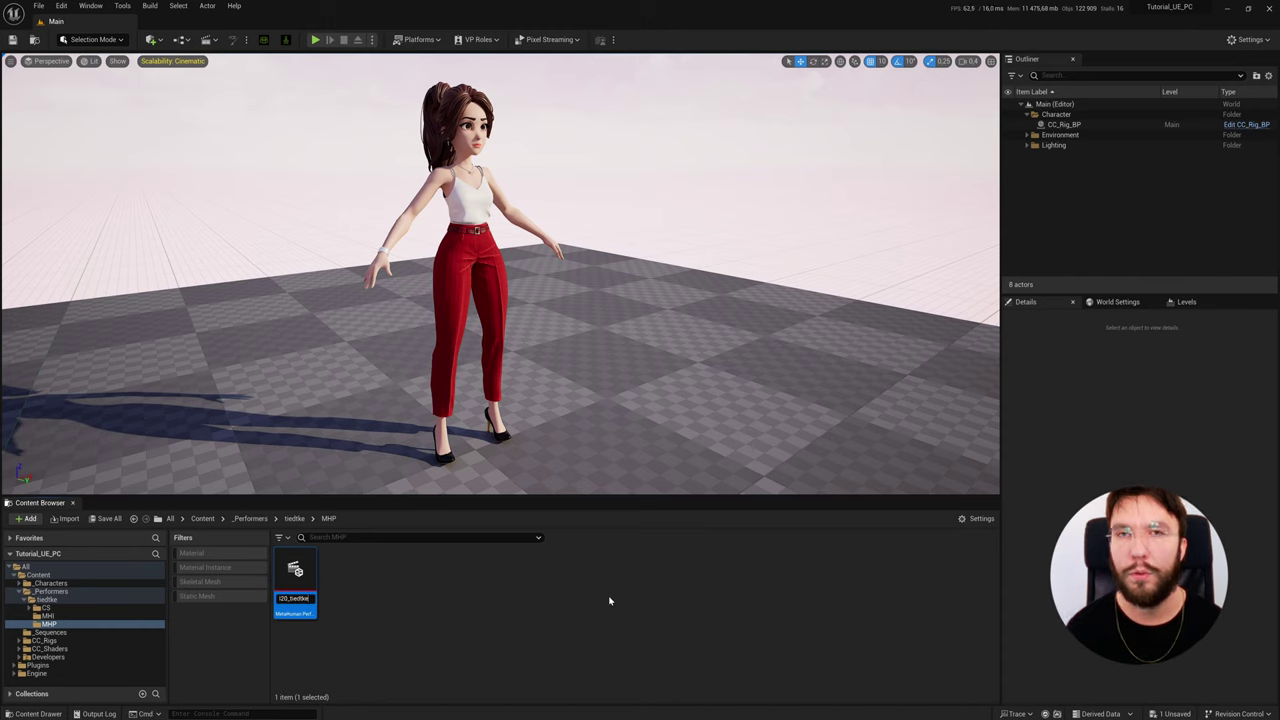
- Set the performance's footage to Michael_Calibration_4, identity to MHI_240820_tiedtke, and head movement to Control Rig
left_click(365, 598)
left_click(297, 572)
double_click(297, 572)
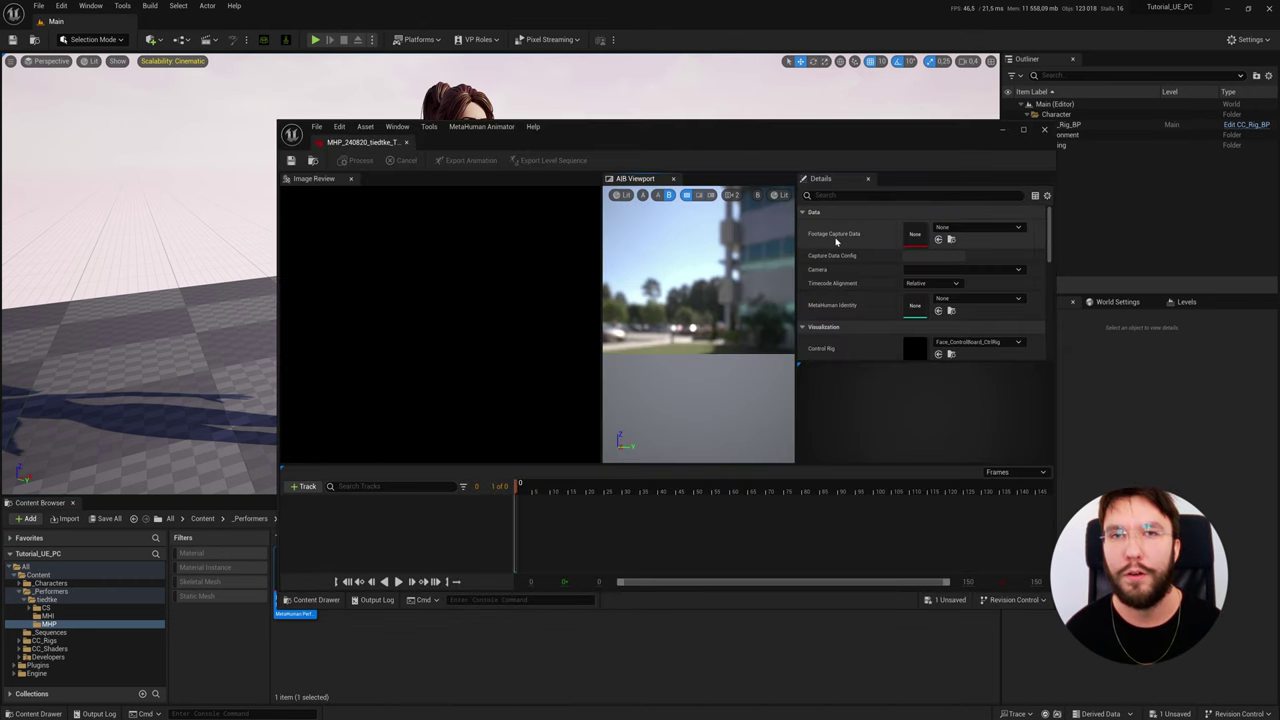
left_click(978, 227)
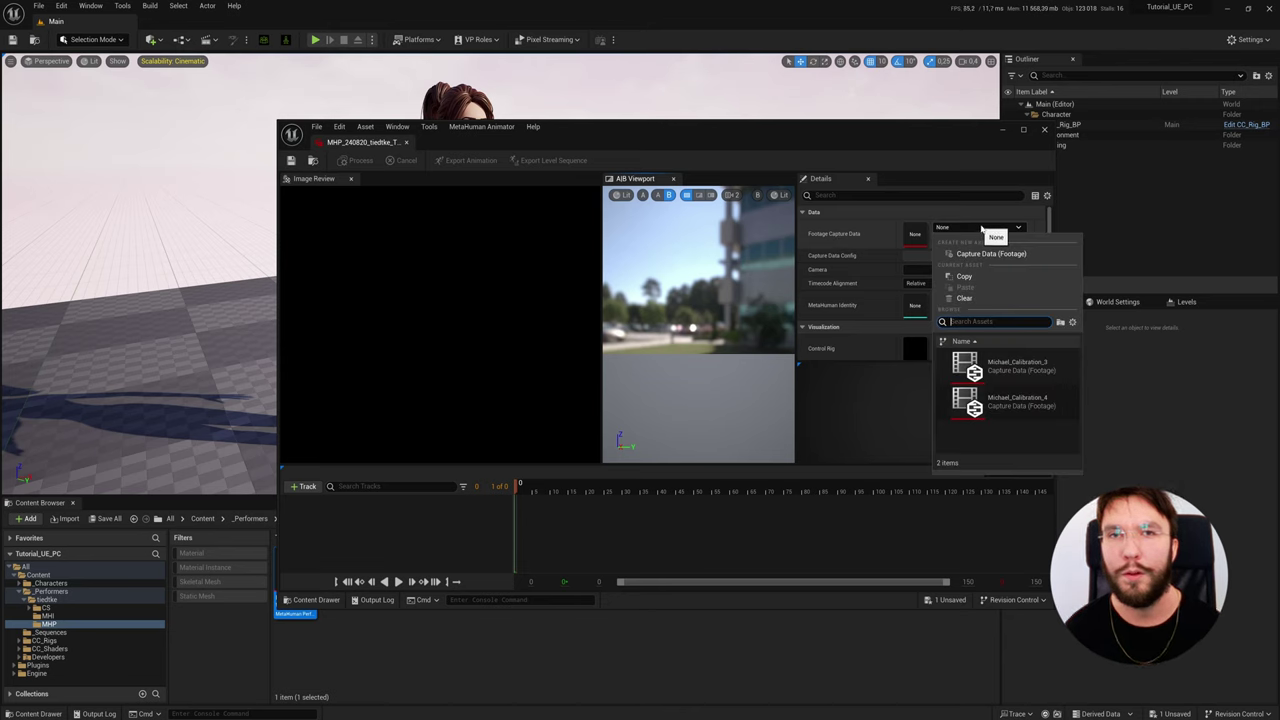
left_click(1020, 403)
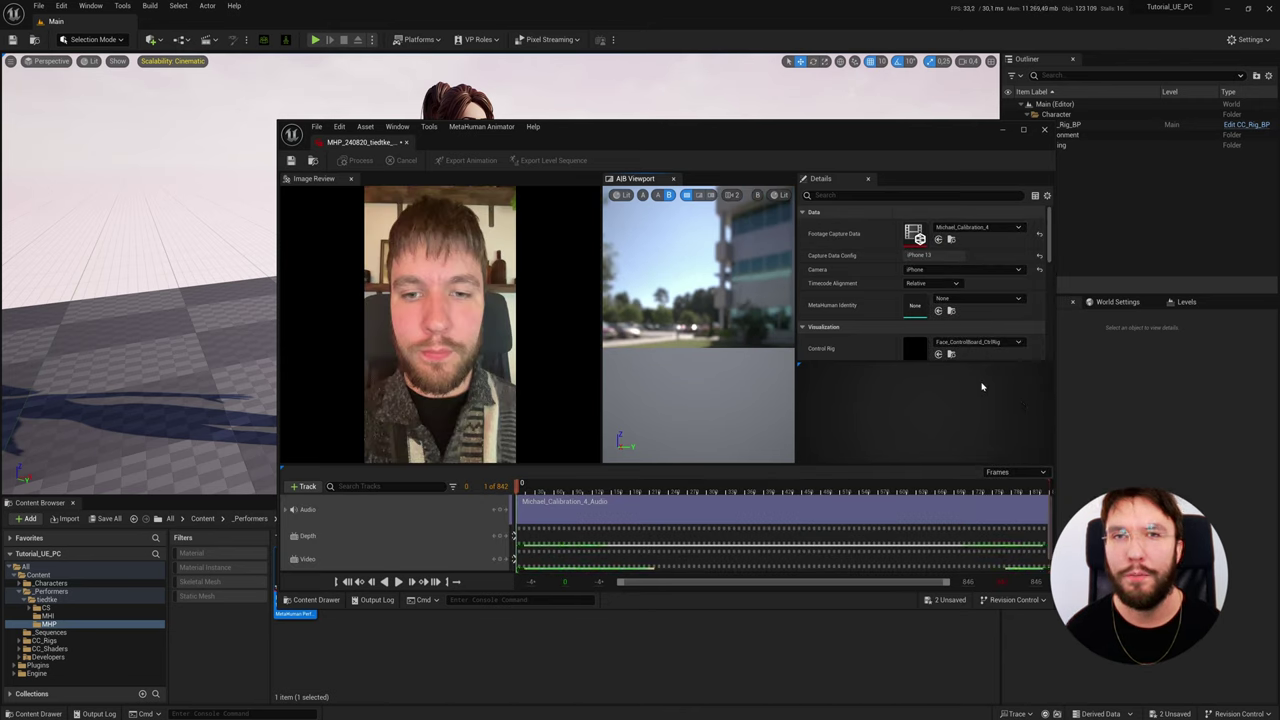
left_click(1005, 299)
left_click(1013, 449)
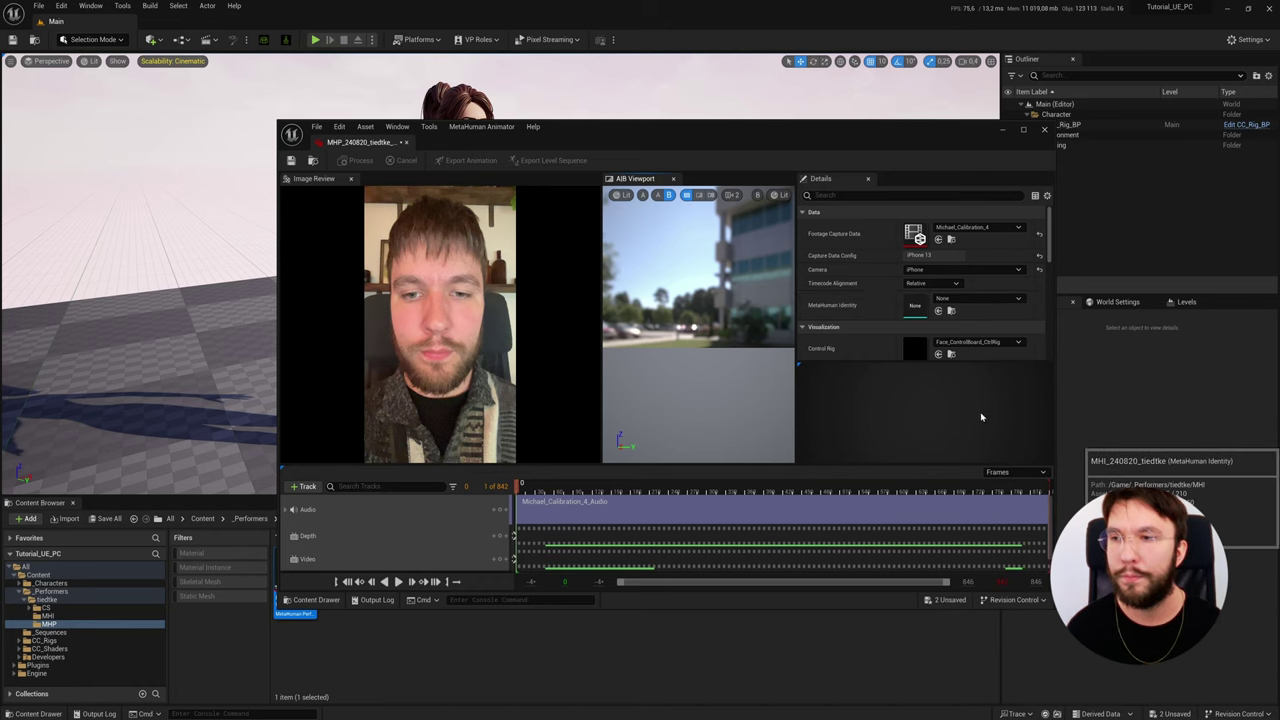
left_click(1023, 131)
left_click(1055, 284)
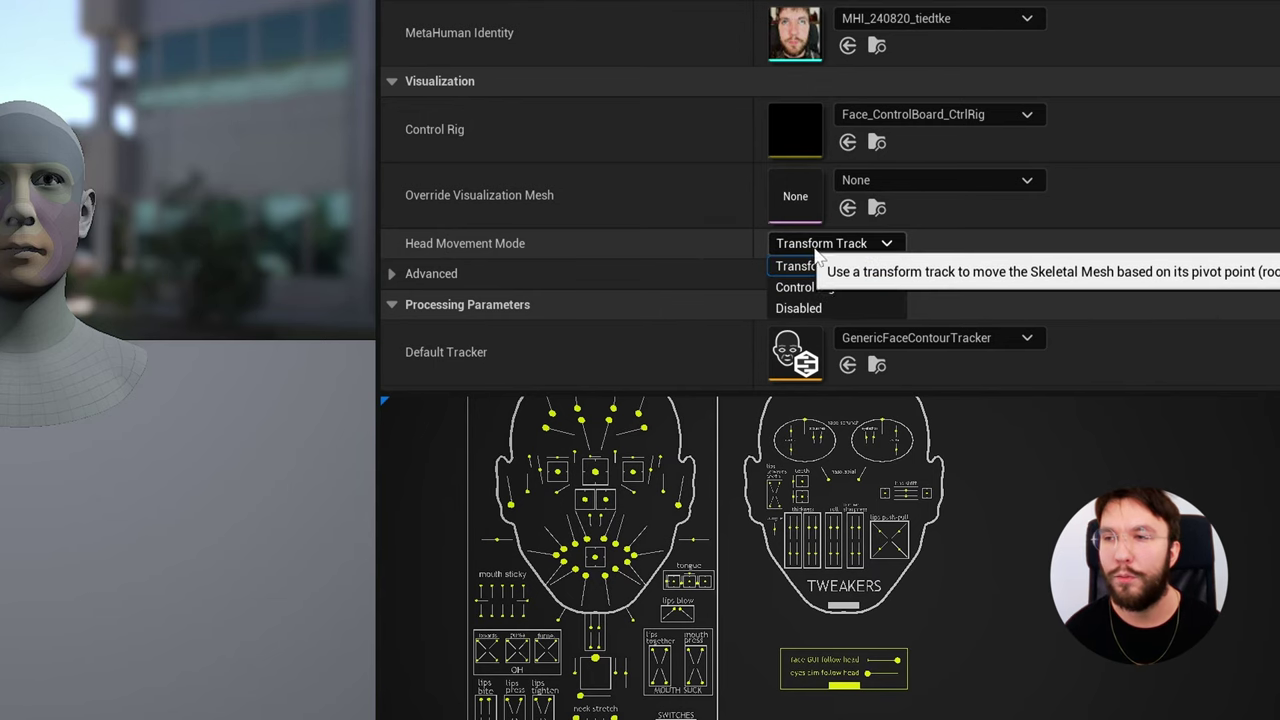
left_click(815, 288)
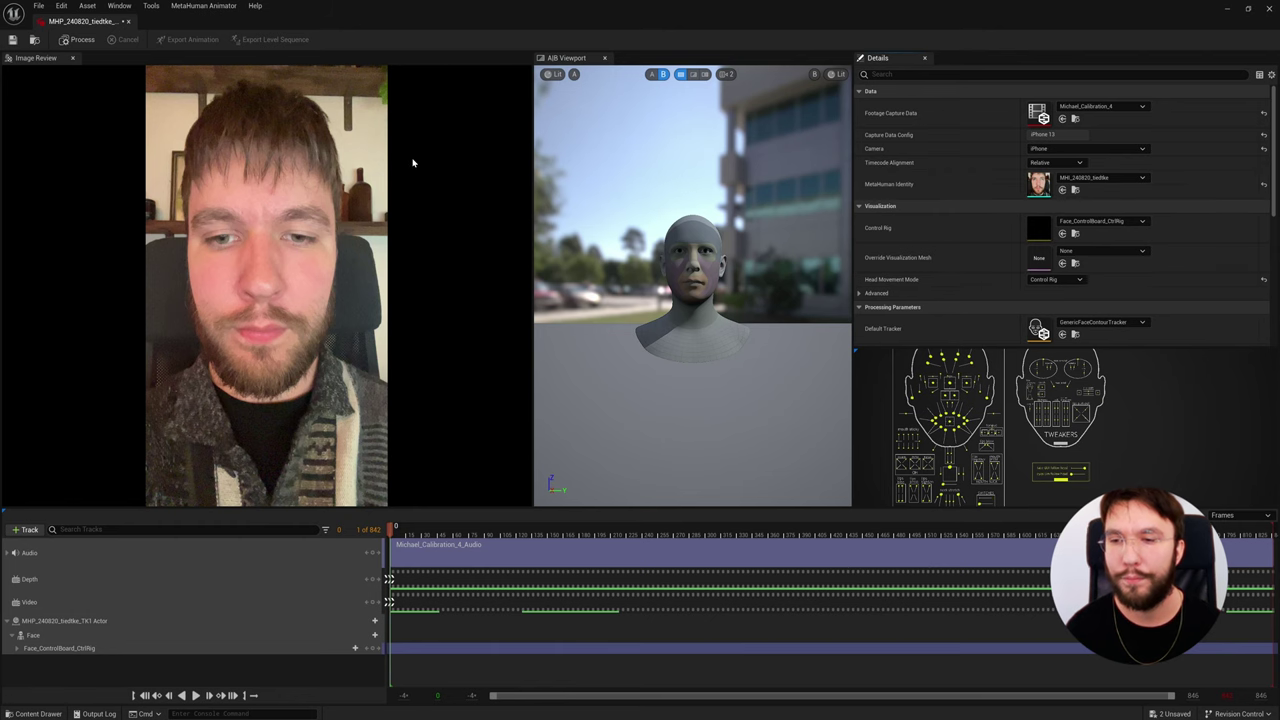
- Process the performance and play back the solved facial animation
left_click(80, 42)
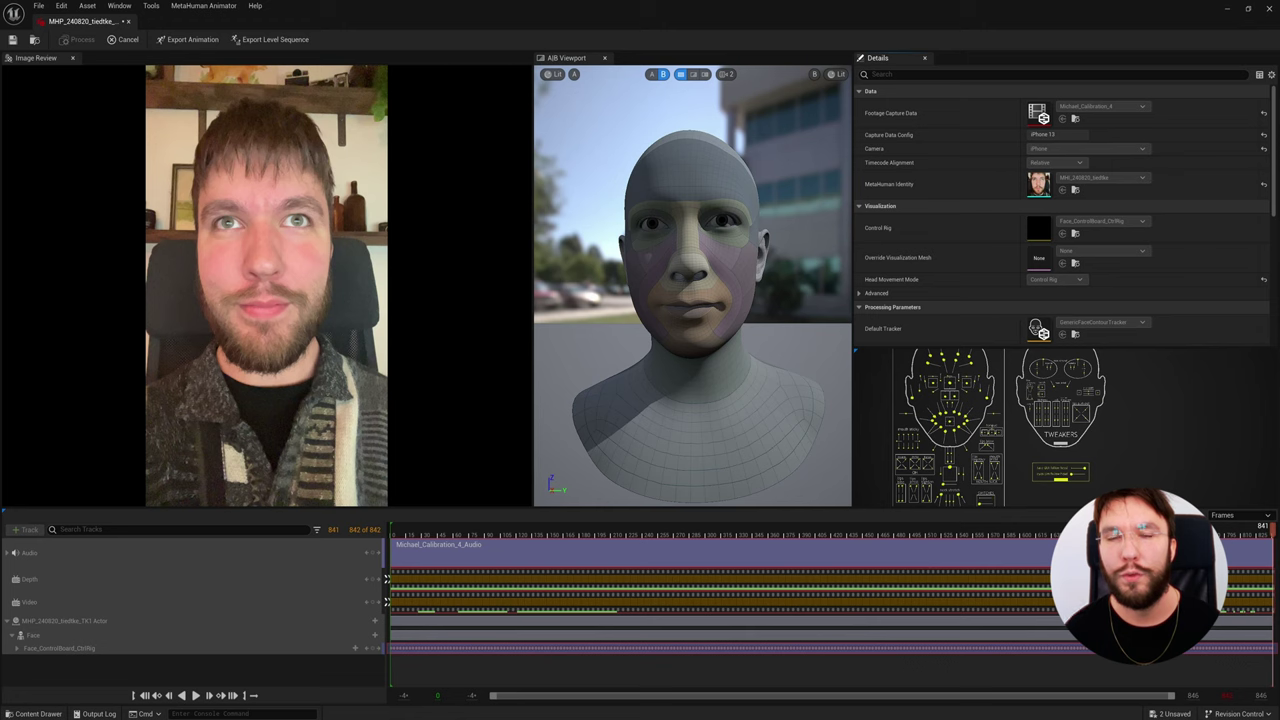
left_click(457, 530)
key("space")
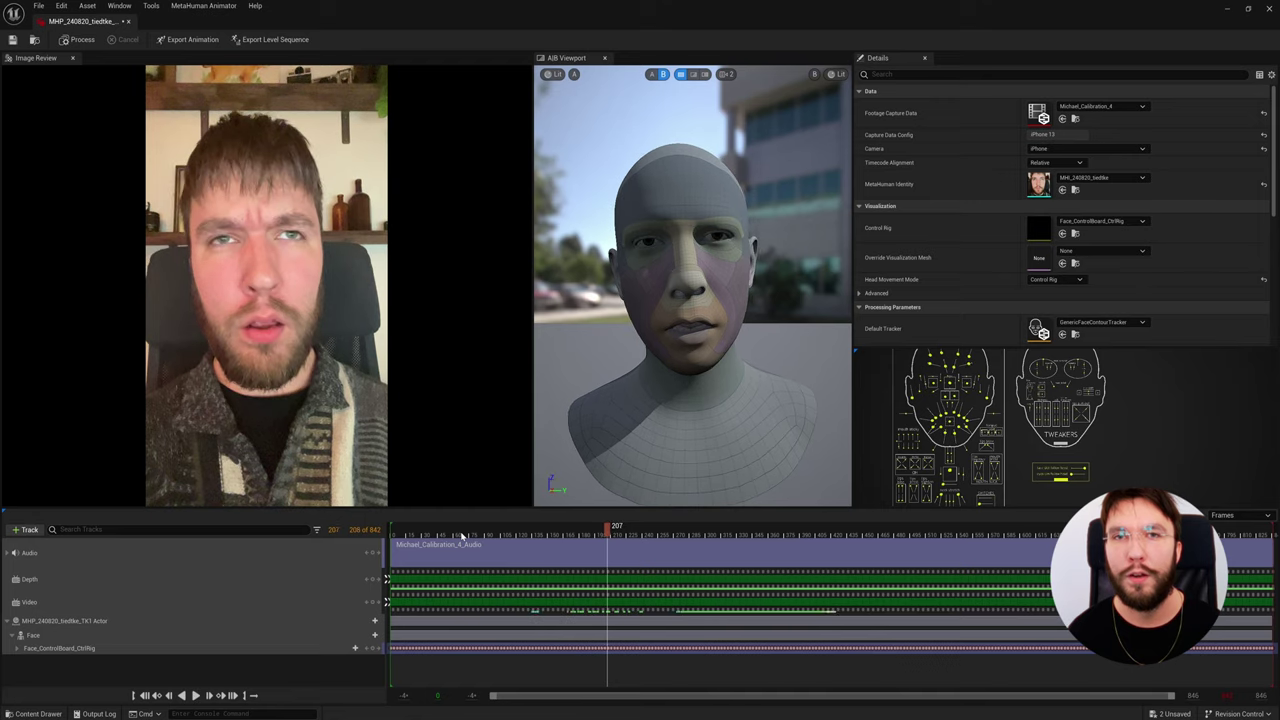
- Compare the solved head mesh against the footage in Wipe view, adjusting side-B visibility and preview light
left_click(694, 75)
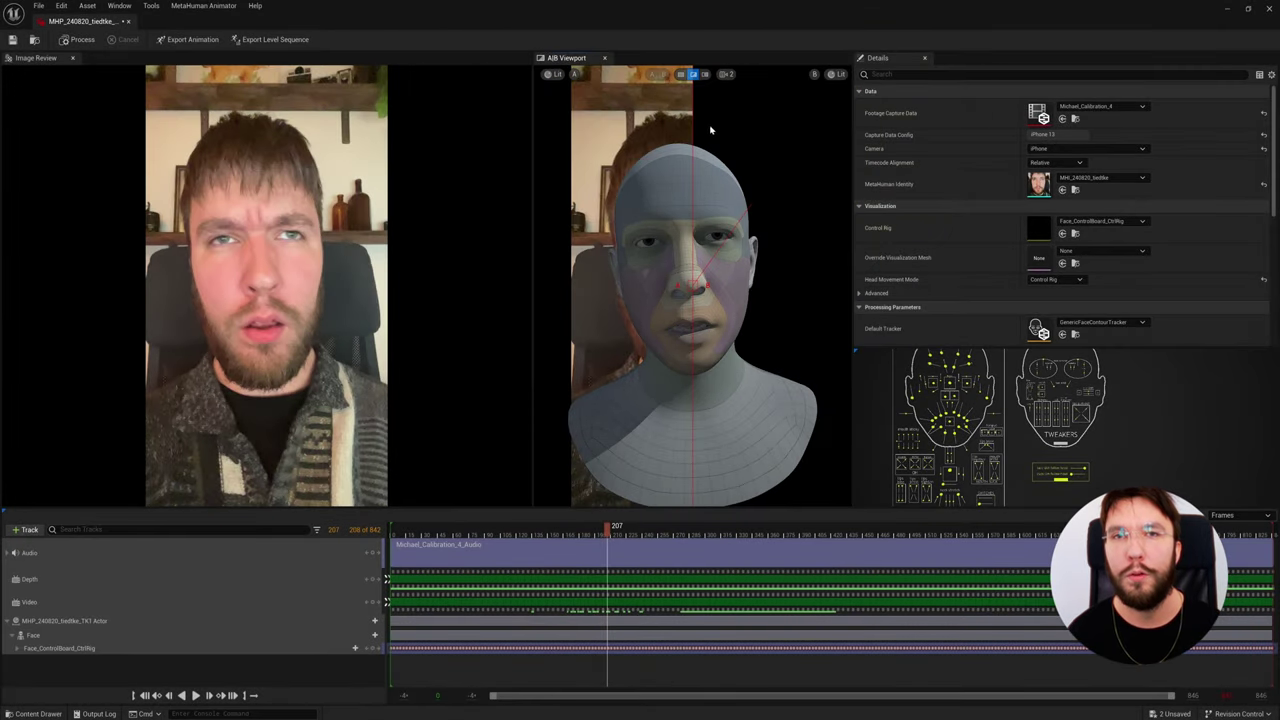
left_click(814, 75)
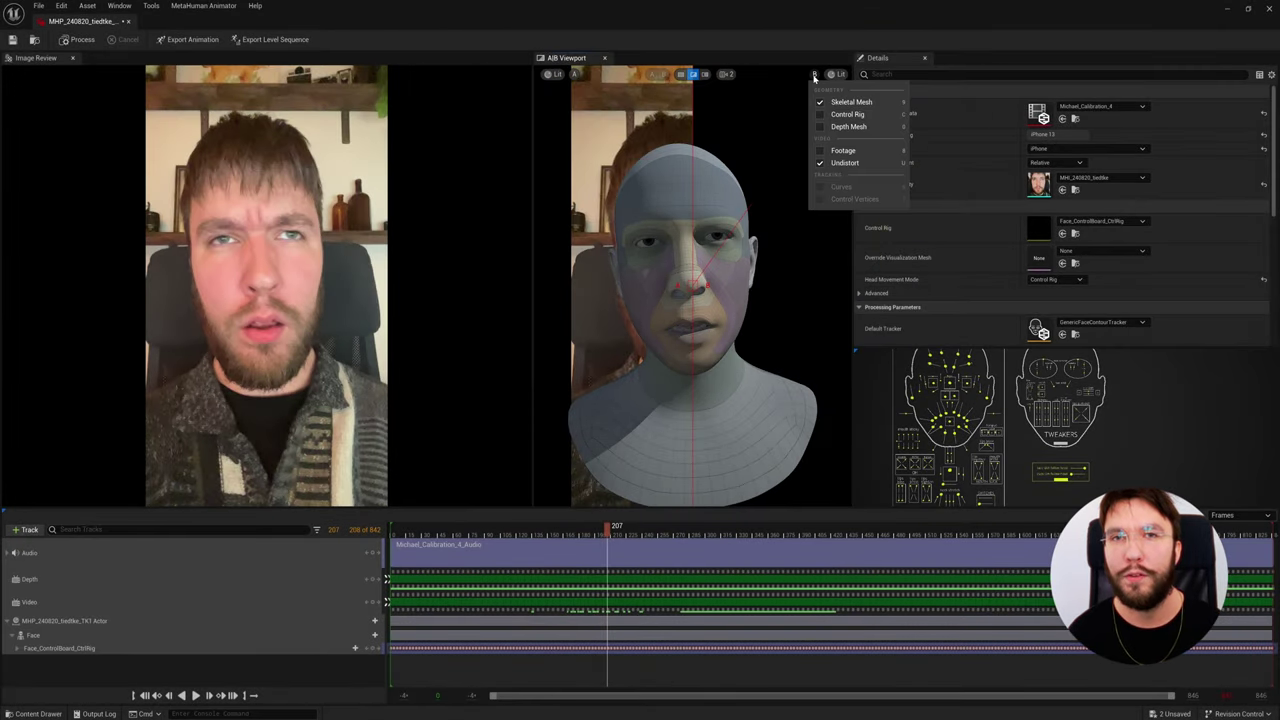
left_click(820, 152)
left_click(822, 102)
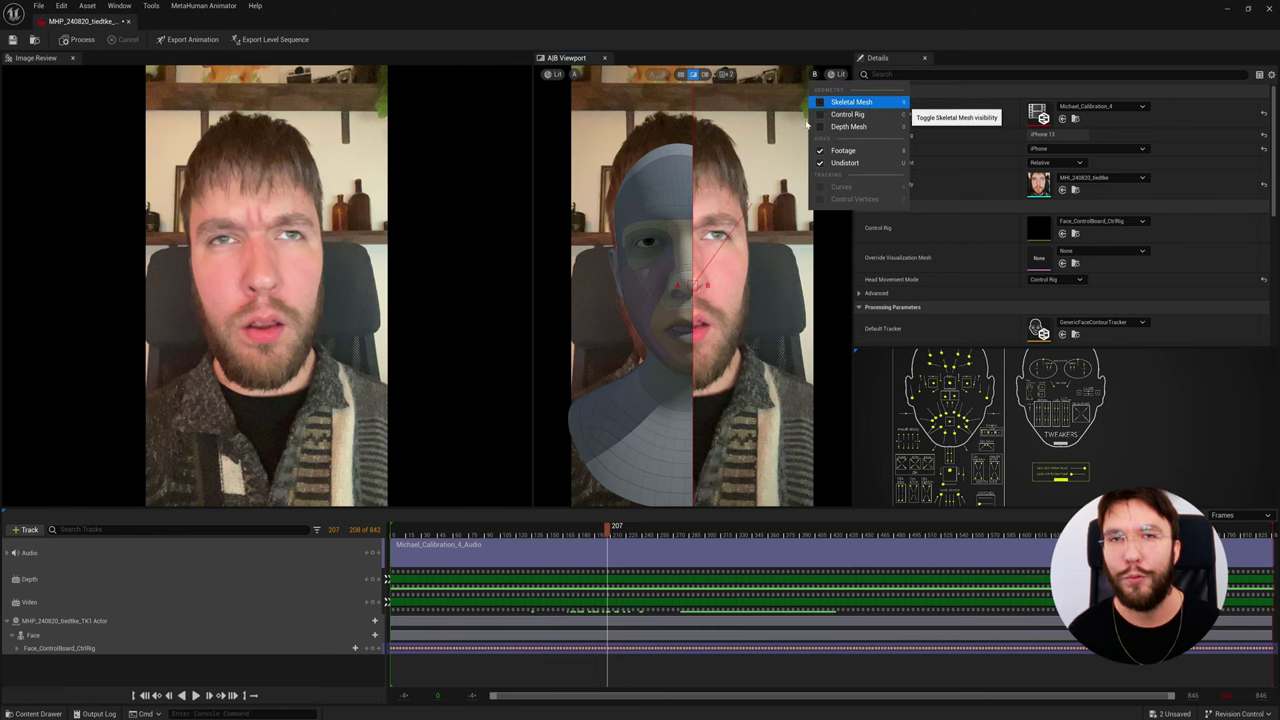
left_click(749, 215)
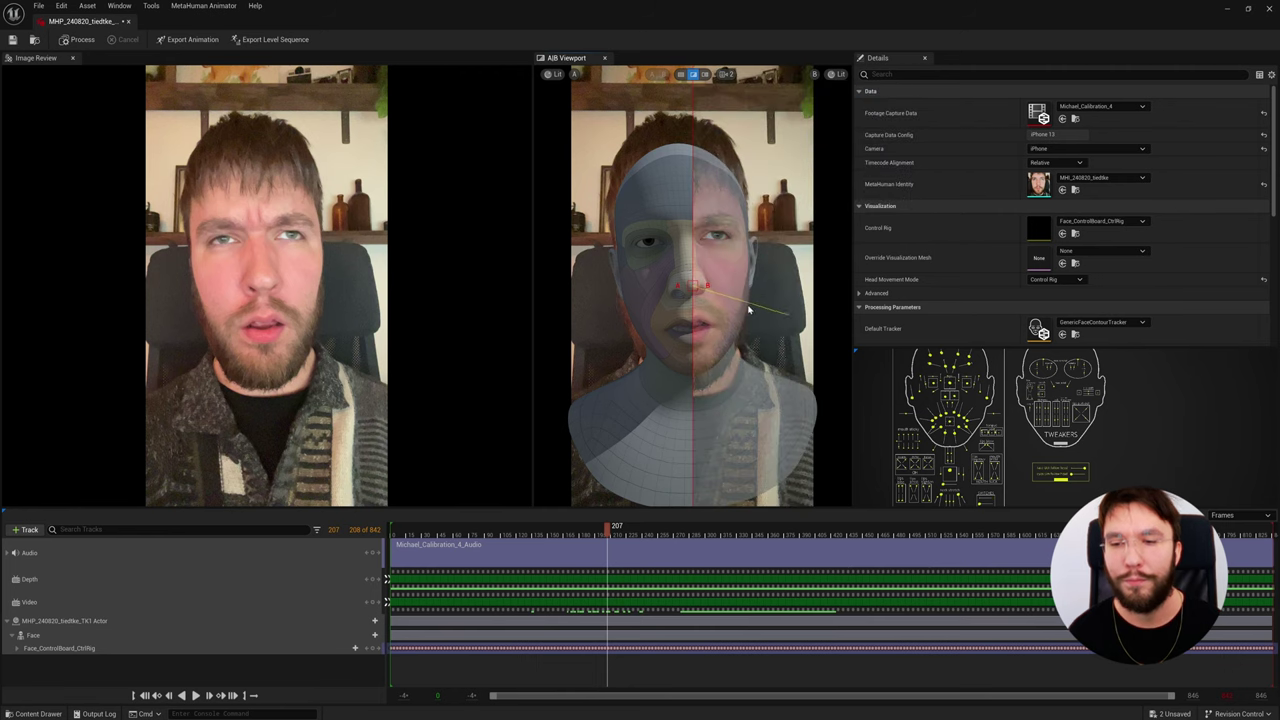
mouse_move(768, 306)
left_mouse_down()
mouse_move(763, 352)
mouse_move(772, 313)
left_mouse_up()
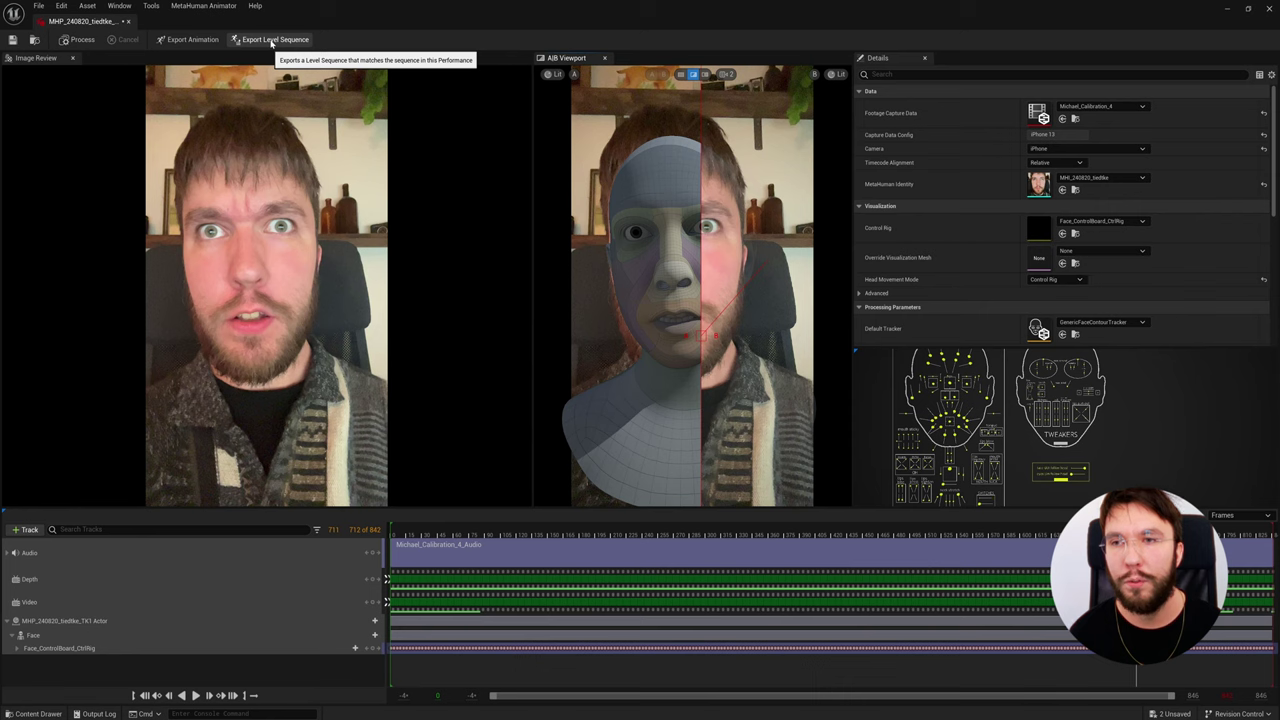
- Export the performance as a level sequence, saving into a new LS folder in the performer's folder
left_click(271, 40)
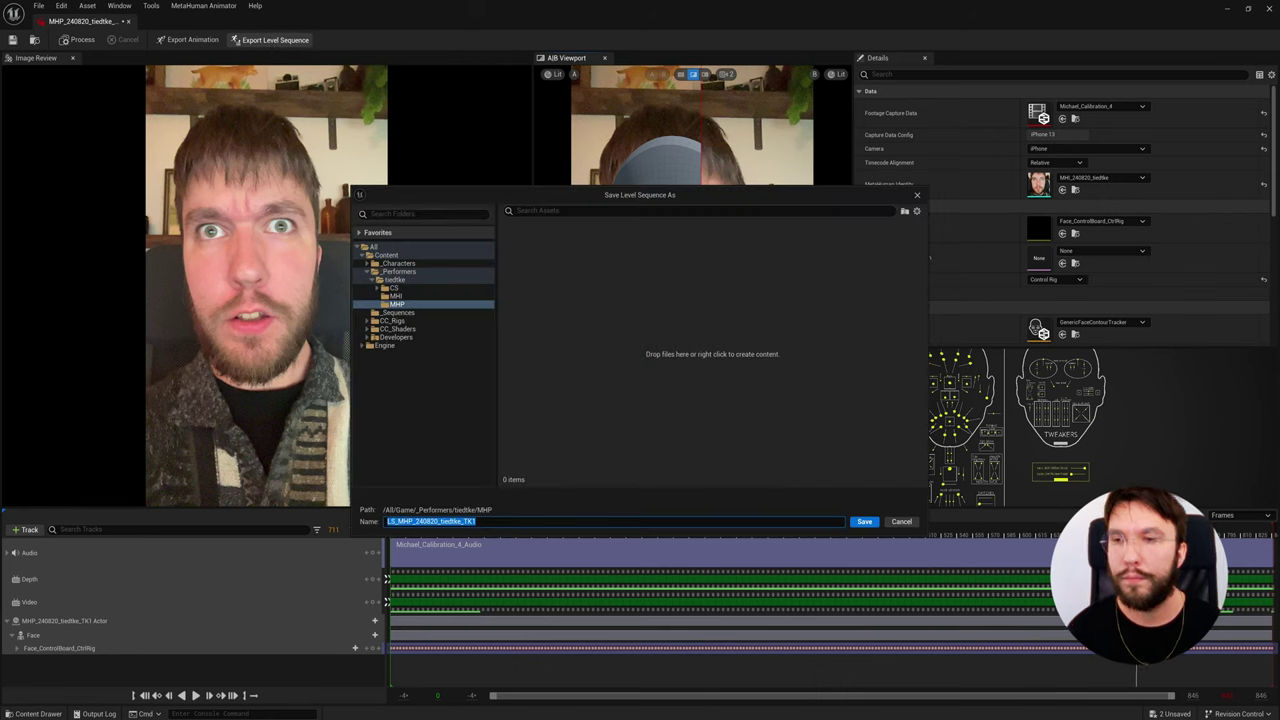
left_click(395, 280)
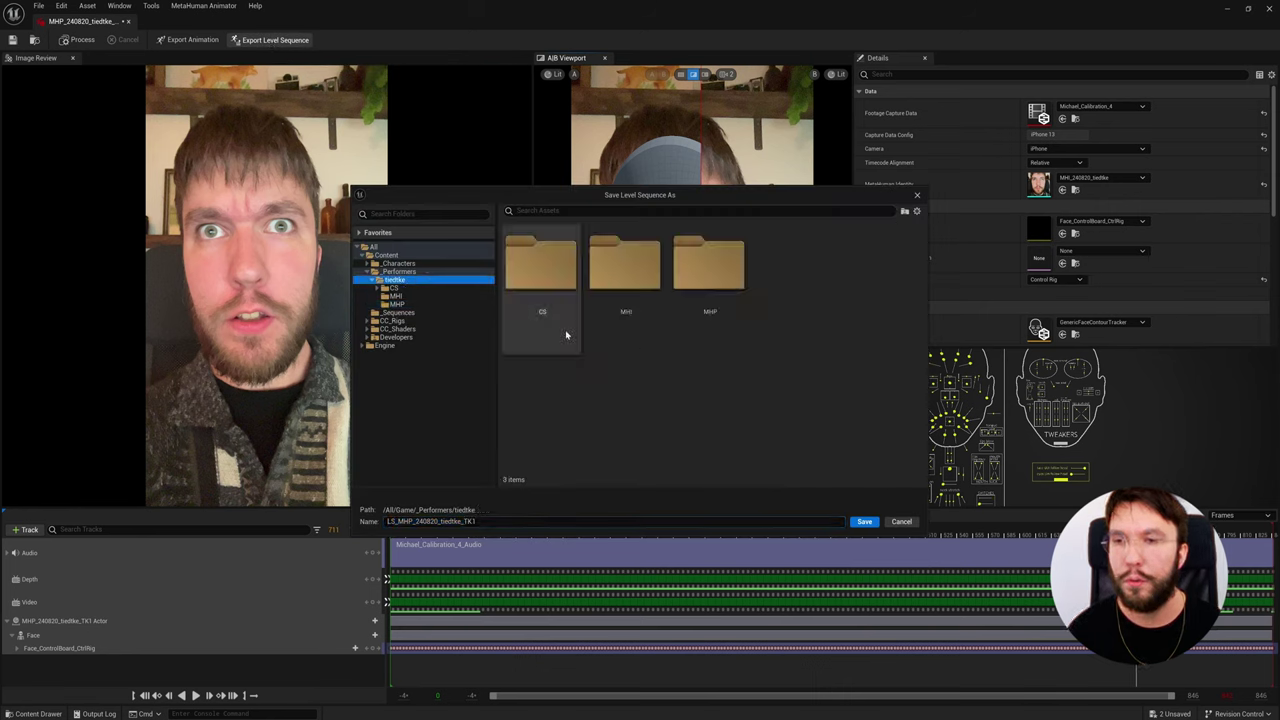
right_click(668, 375)
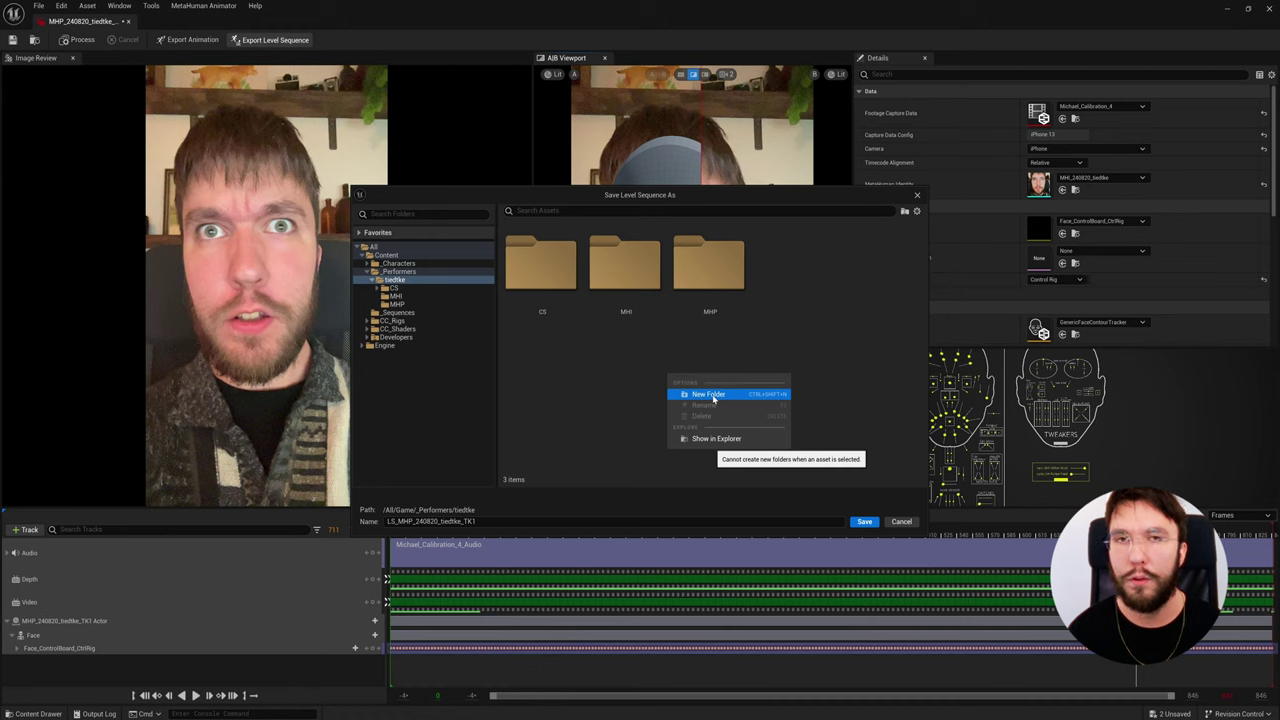
left_click(708, 395)
type("LS")
key("Return")
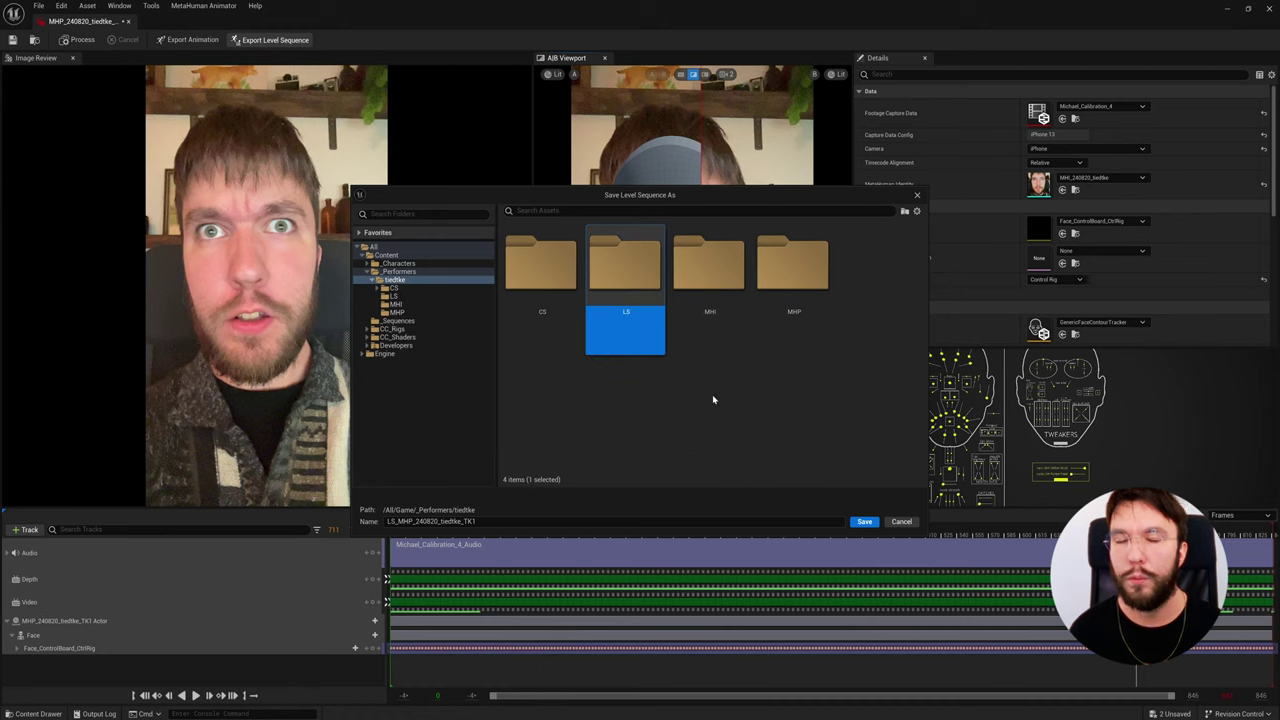
double_click(640, 277)
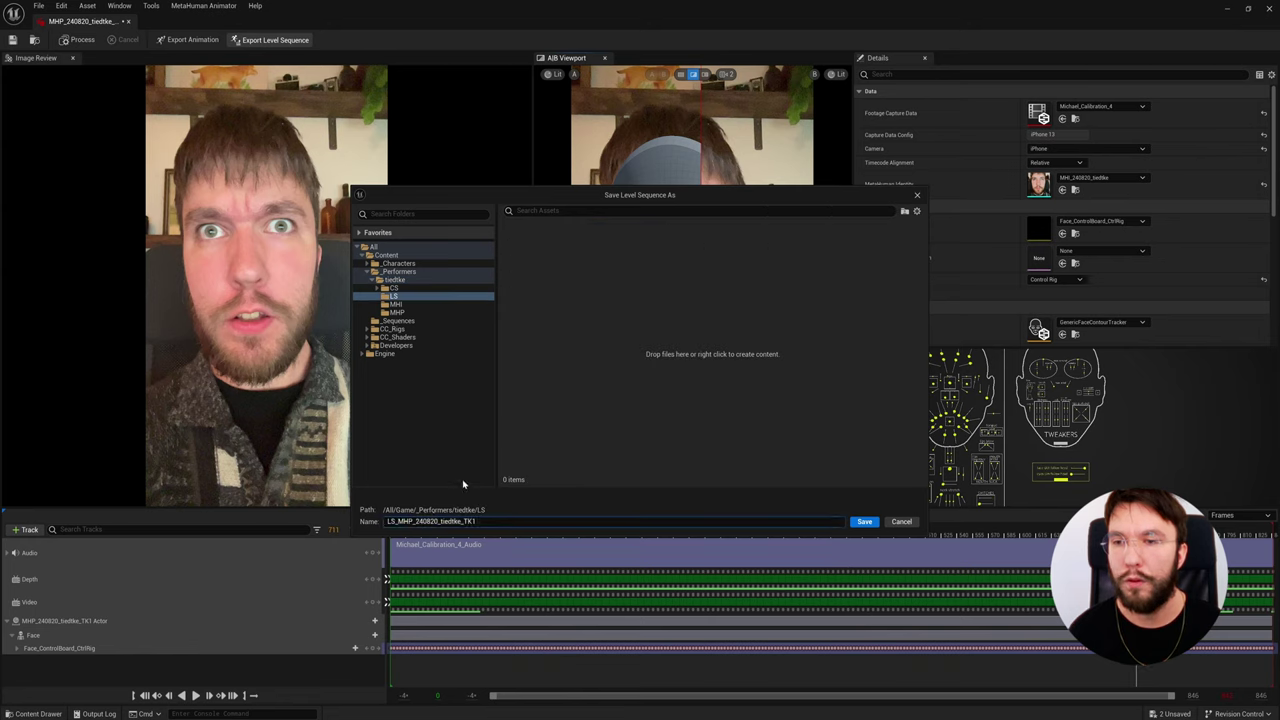
- Name the sequence LS_240820_tiedtke_TK1 and create it with the default export settings
key("BackSpace")
key("BackSpace")
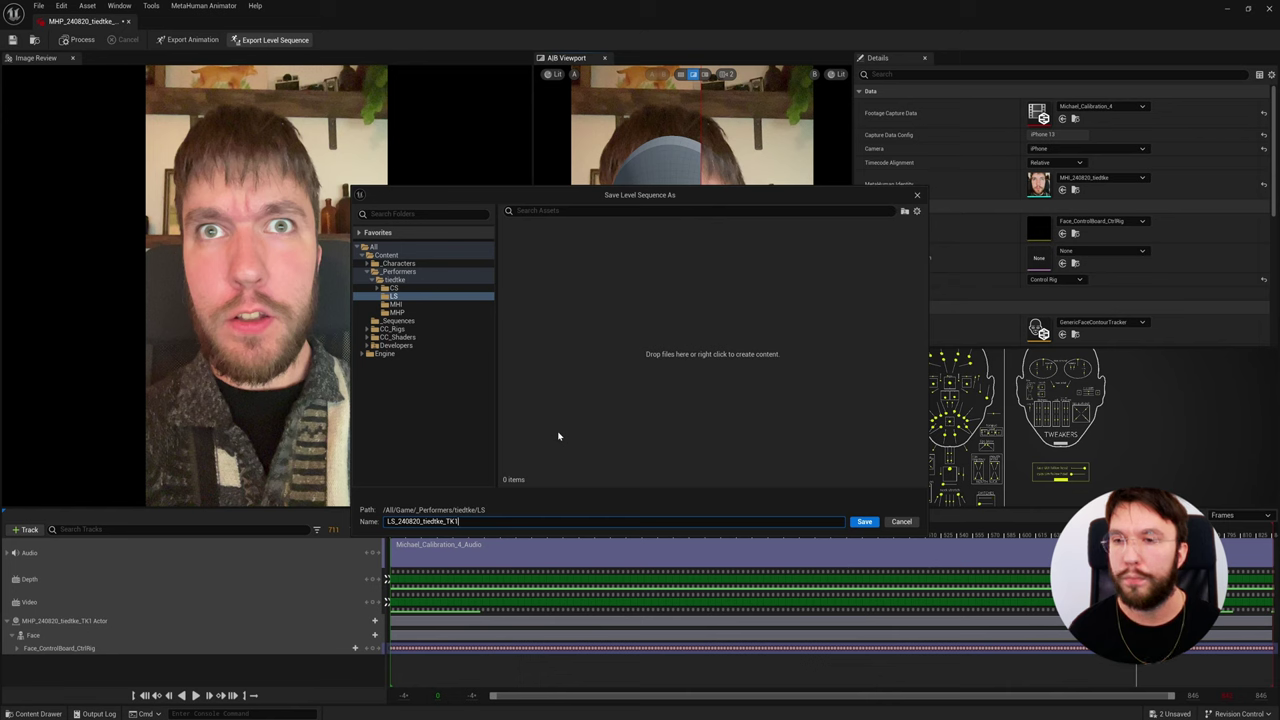
key("Return")
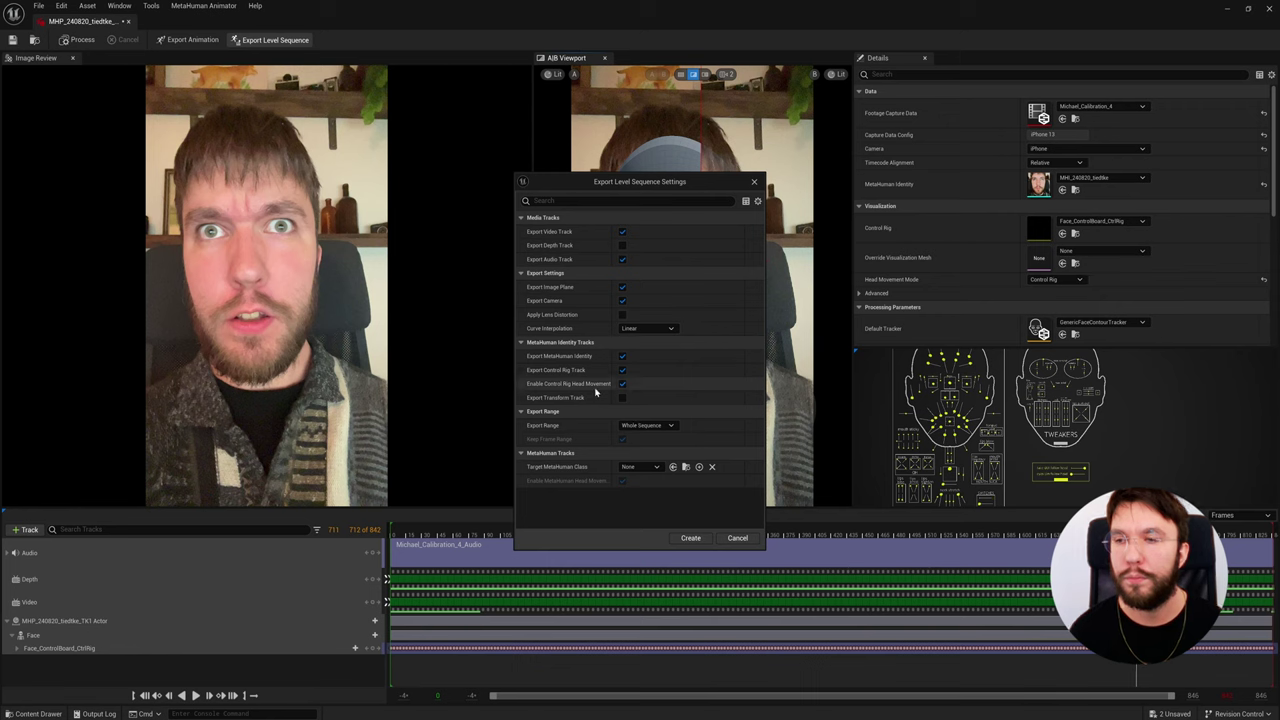
mouse_move(583, 388)
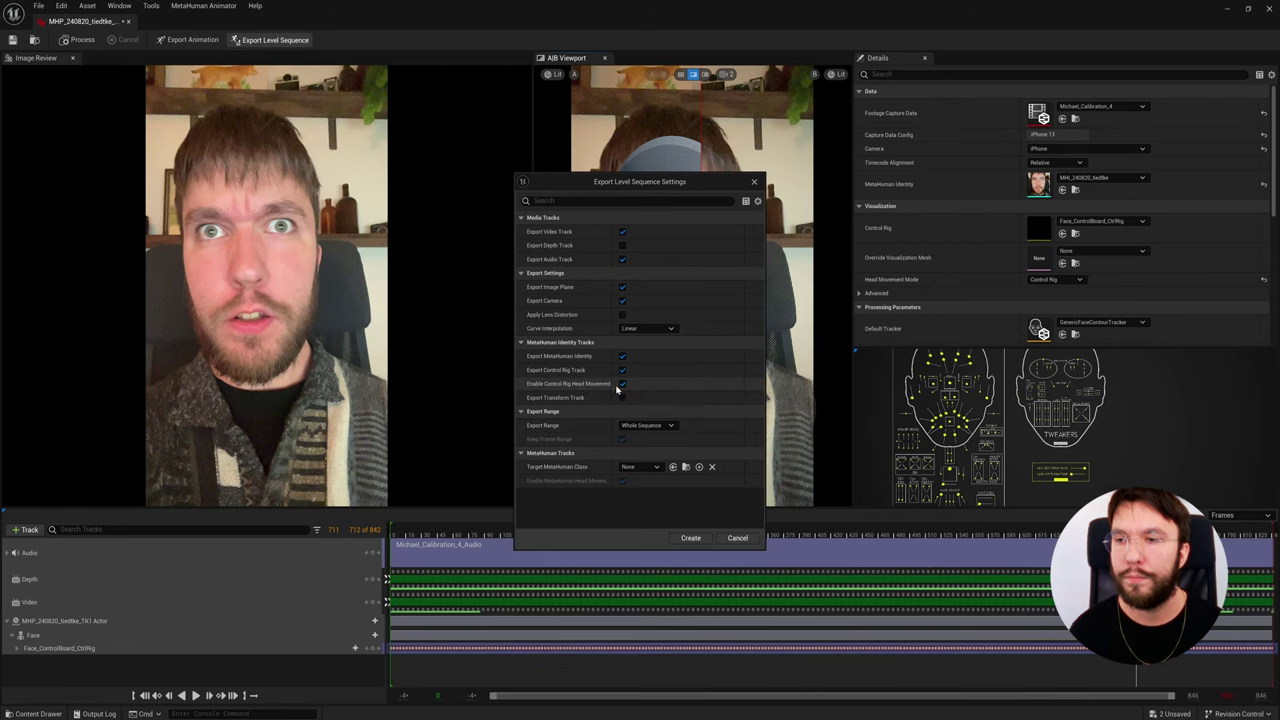
left_click(691, 539)
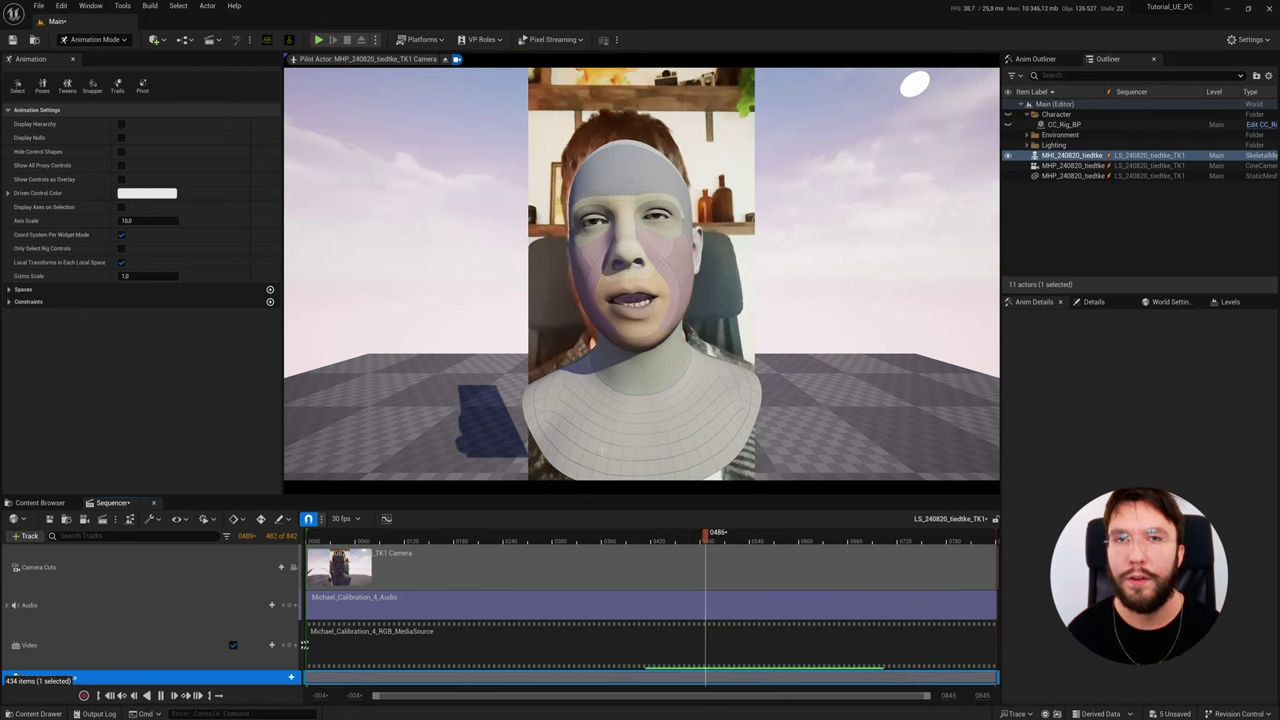
- Stop playback and copy the Face_ControlBoard_CtrlRig track
key("space")
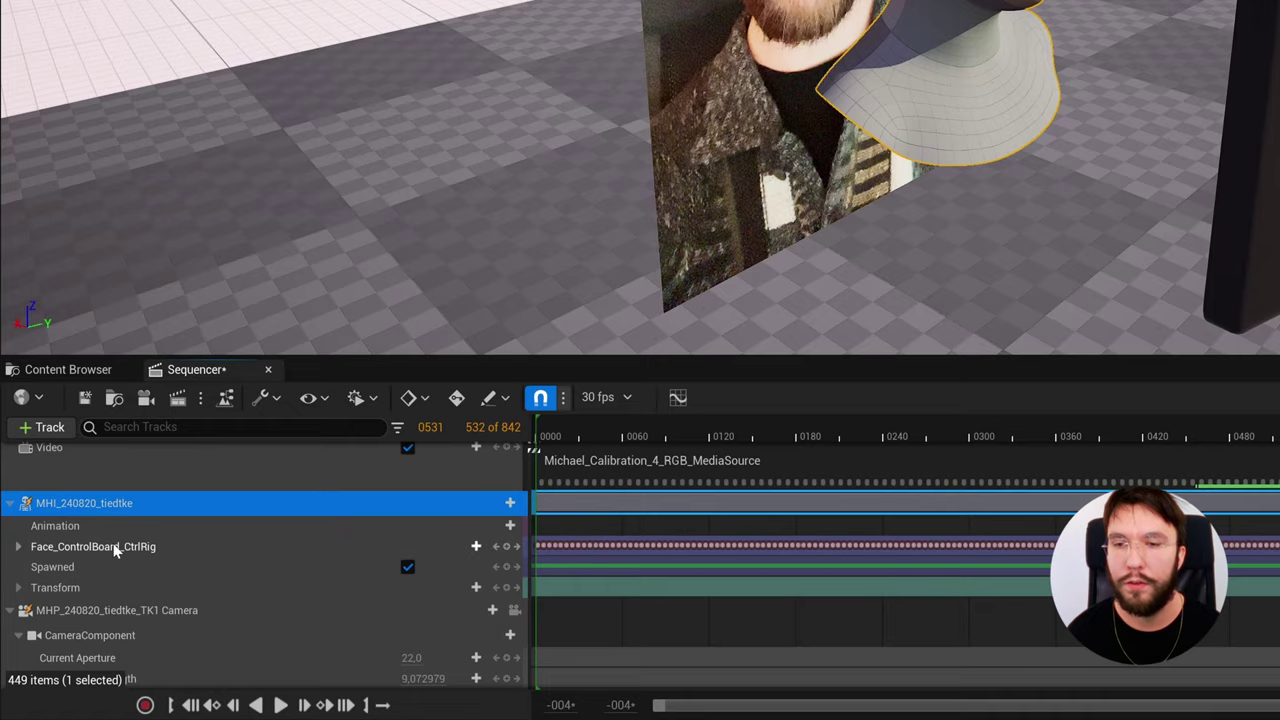
left_click(57, 604)
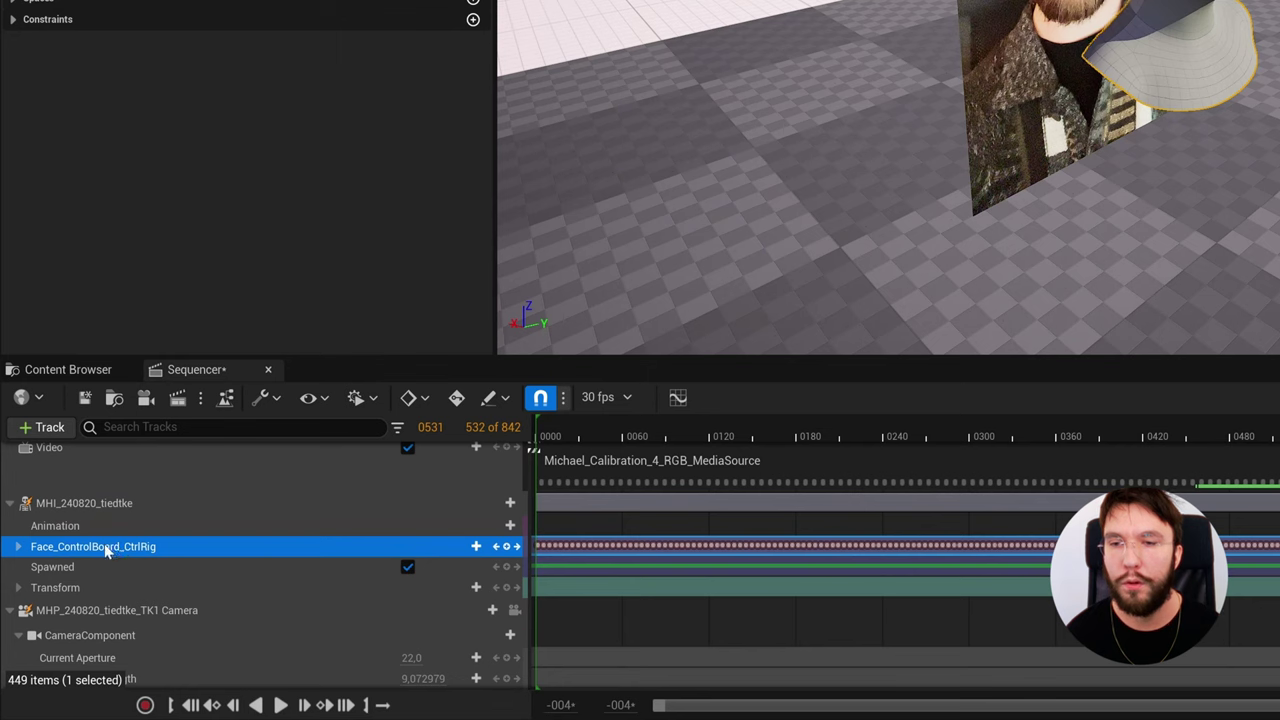
left_click(18, 547)
left_click(18, 547)
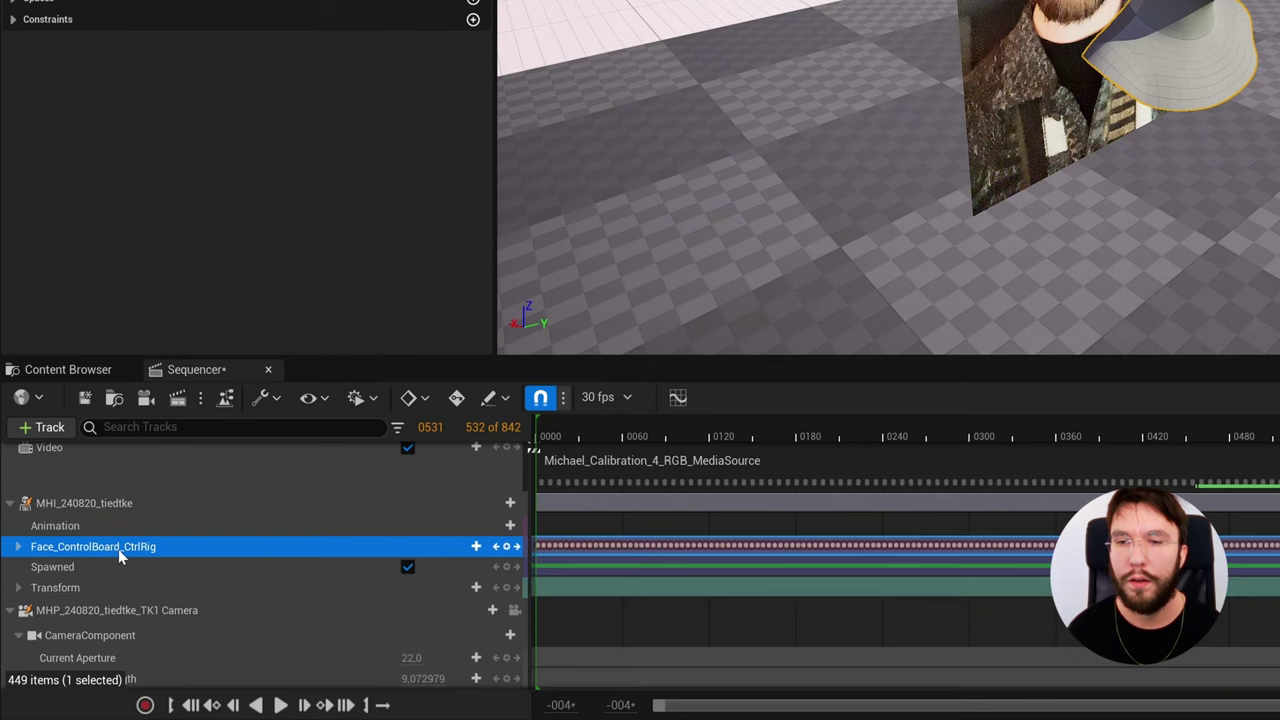
right_click(145, 555)
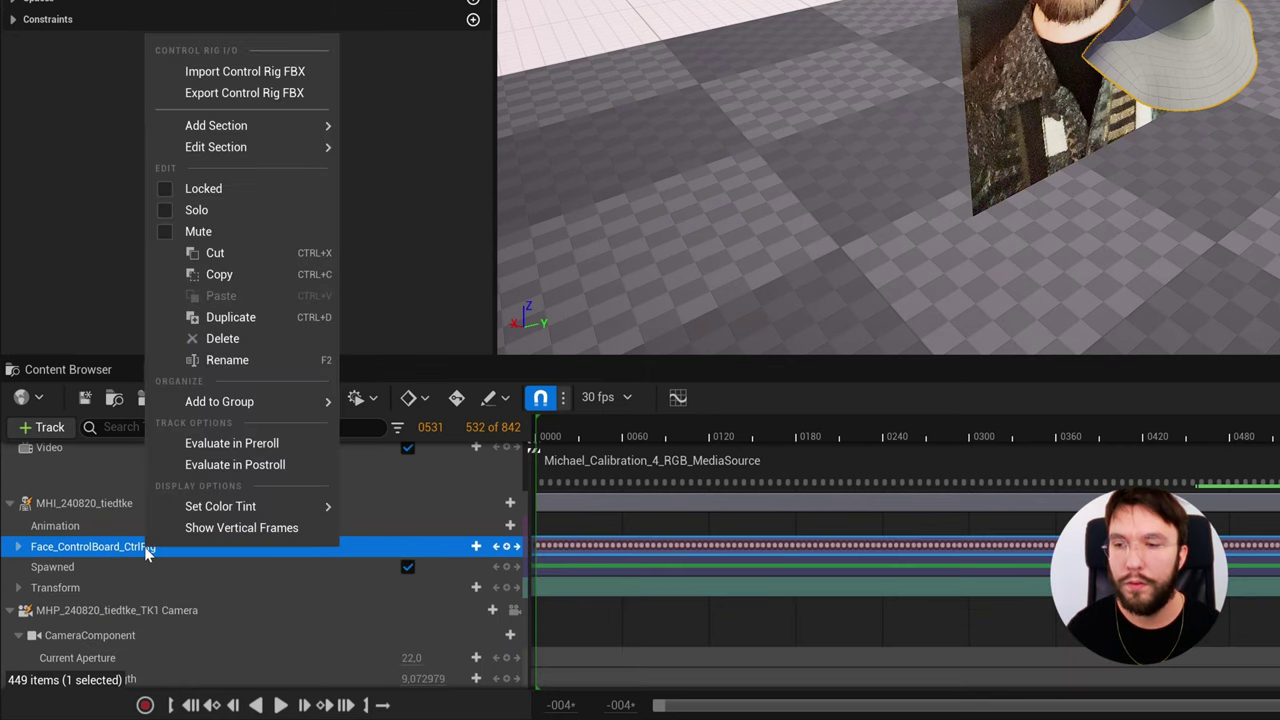
left_click(224, 277)
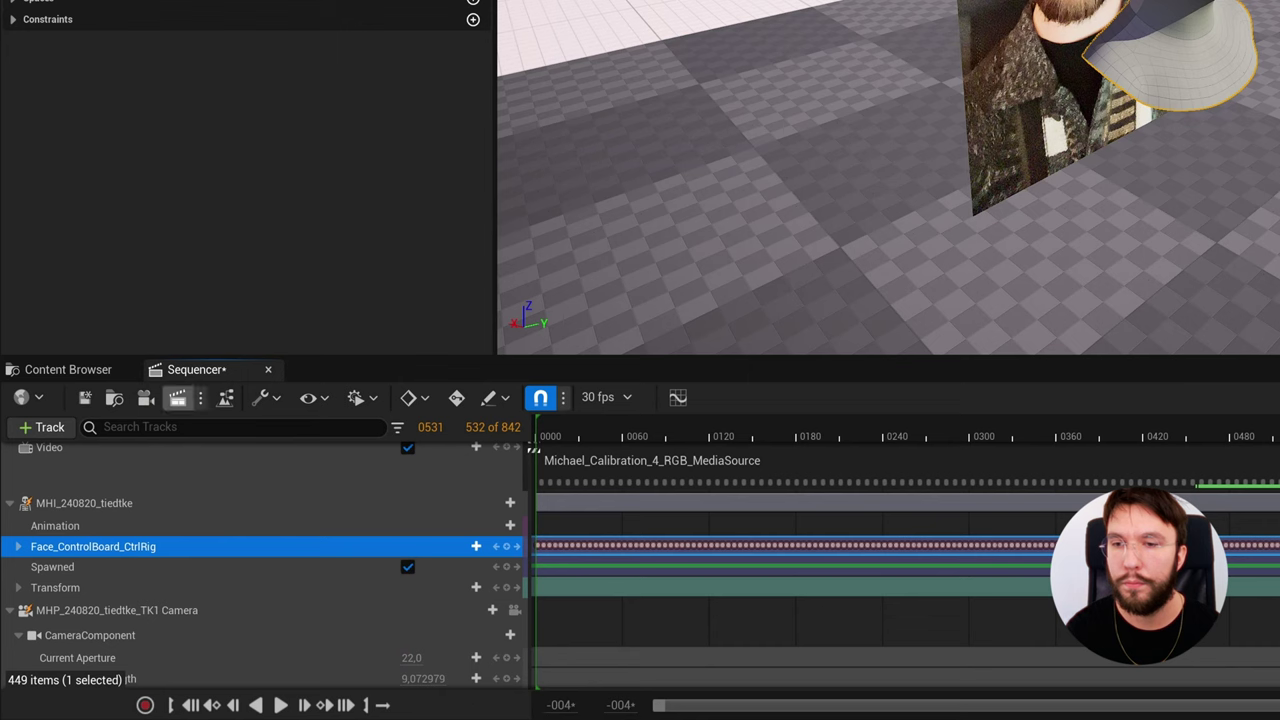
- Paste the face animation onto Amber's CC_Face_Rig track in LS_Amber and play it back
left_click(68, 369)
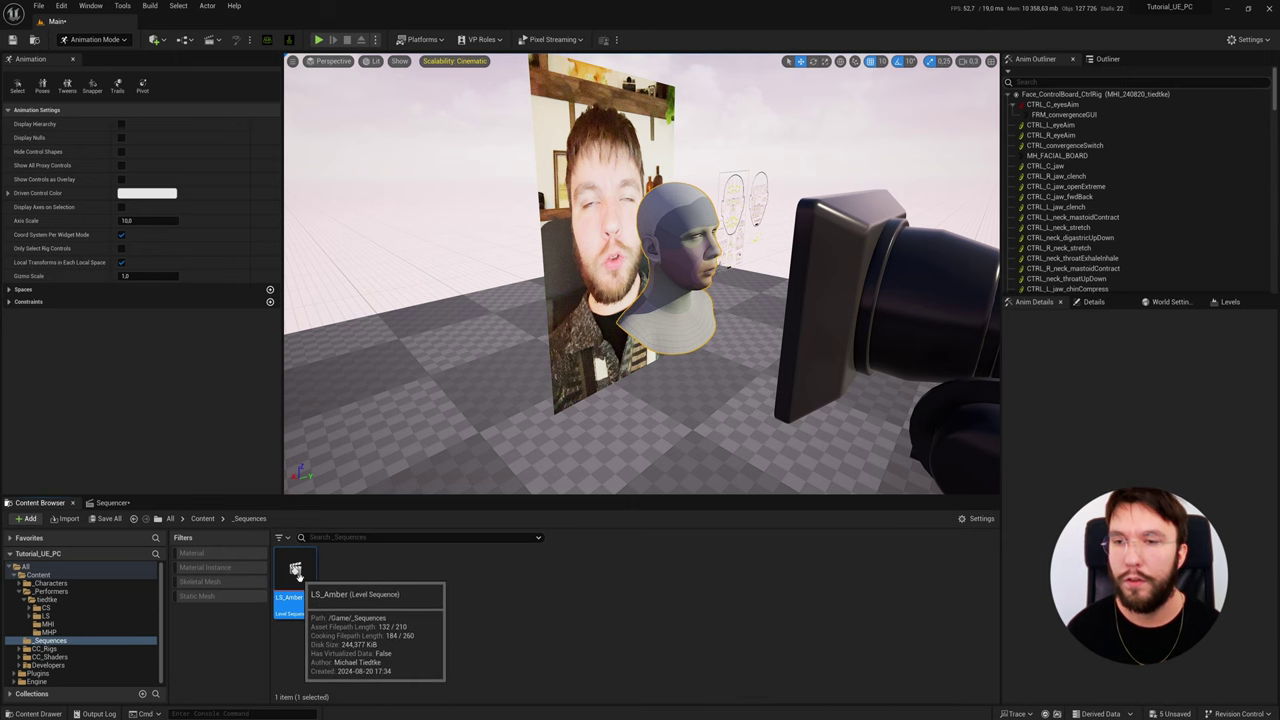
double_click(296, 573)
left_click(15, 581)
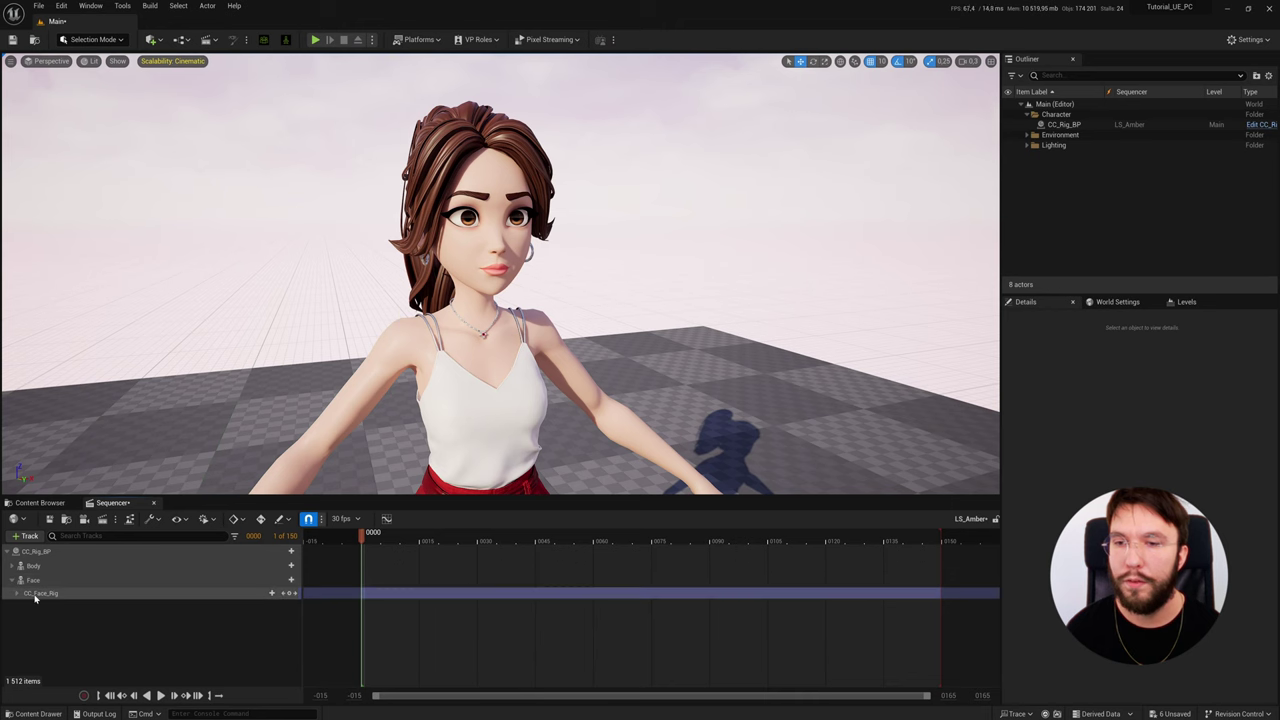
left_click(250, 594)
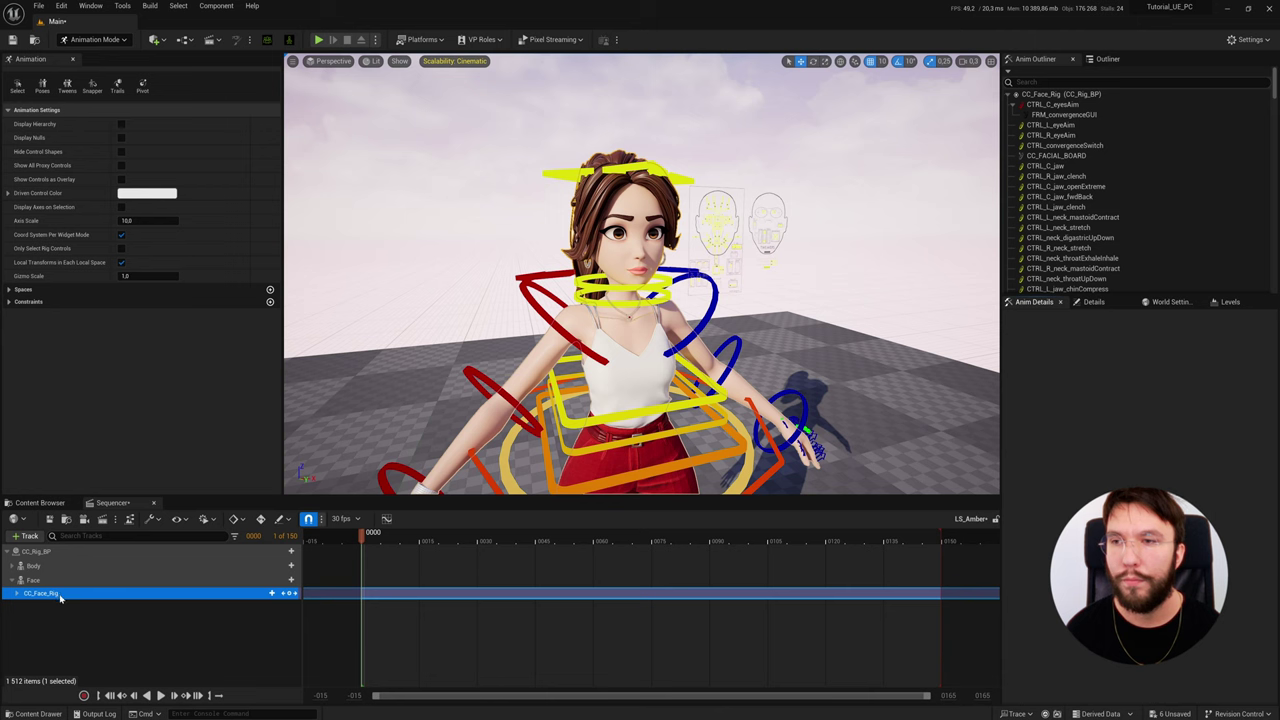
double_click(64, 595)
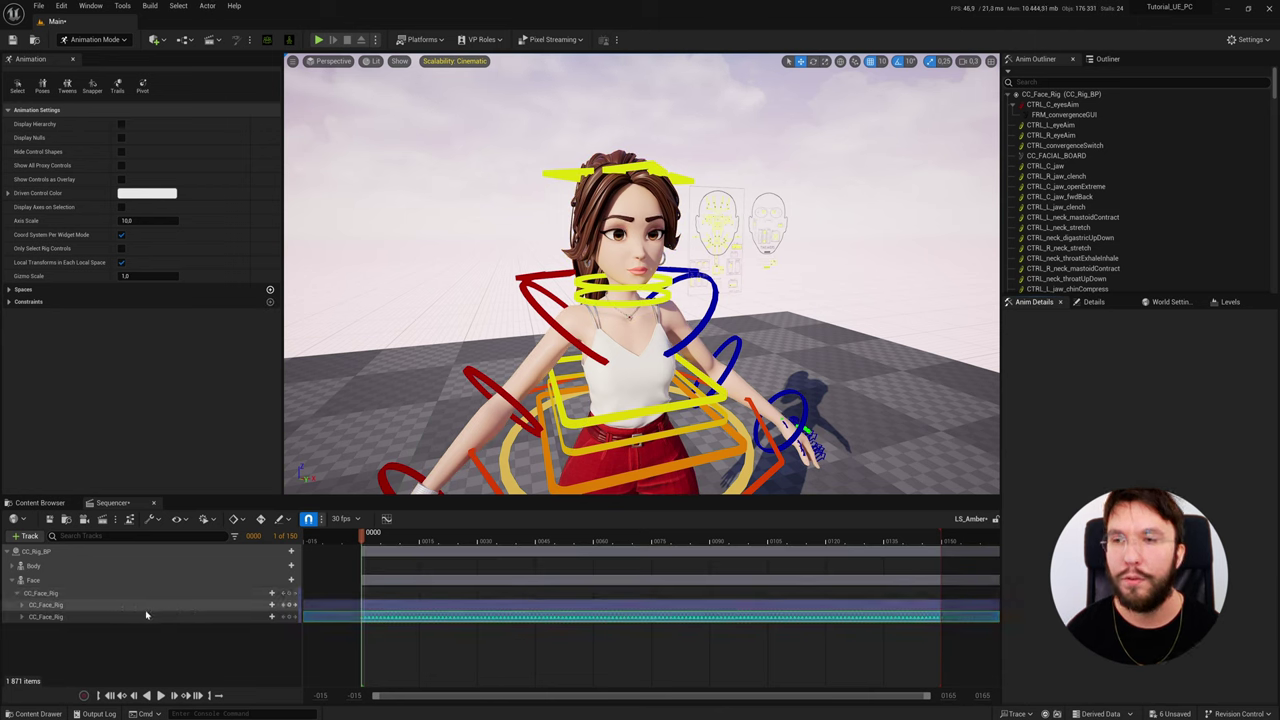
left_click(52, 606)
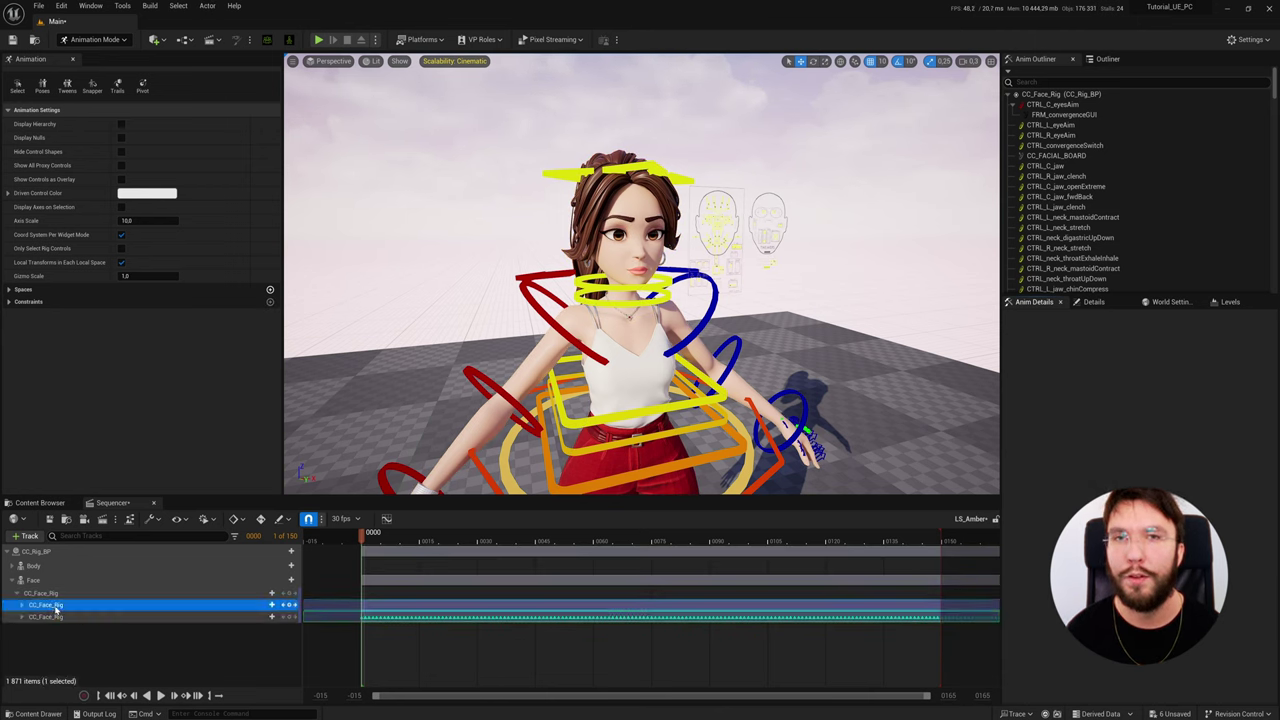
double_click(56, 606)
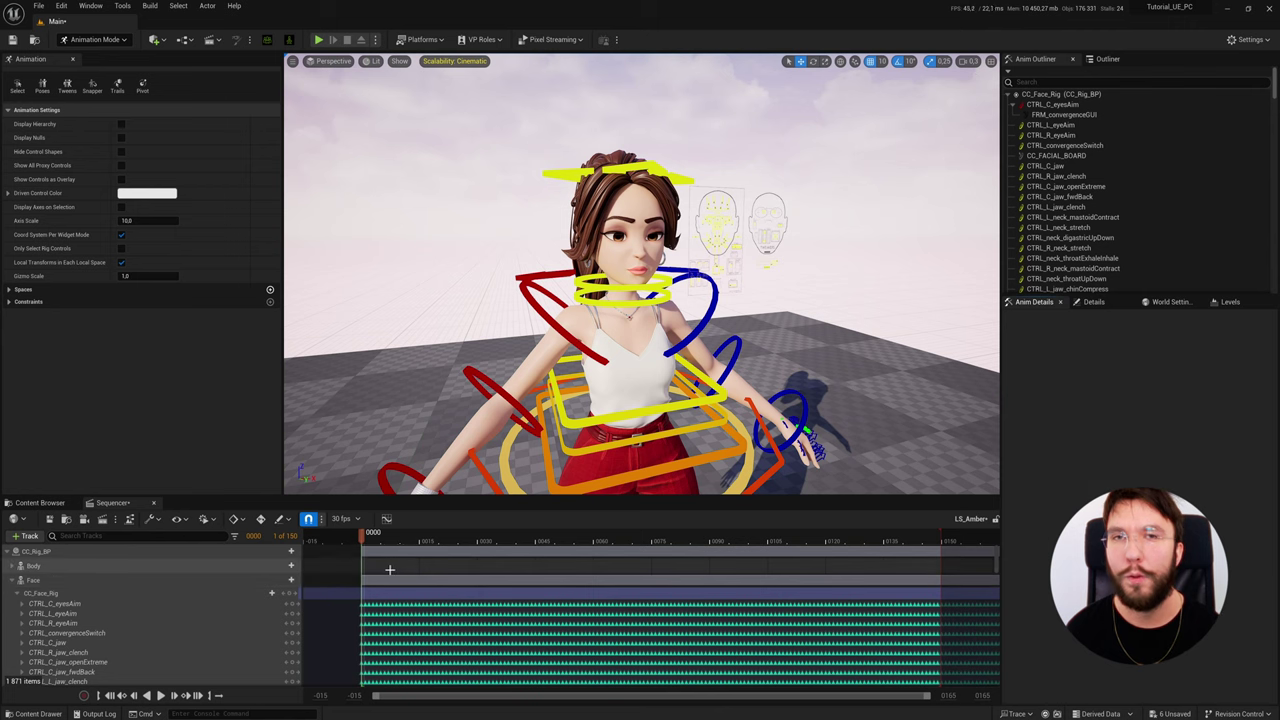
key("space")
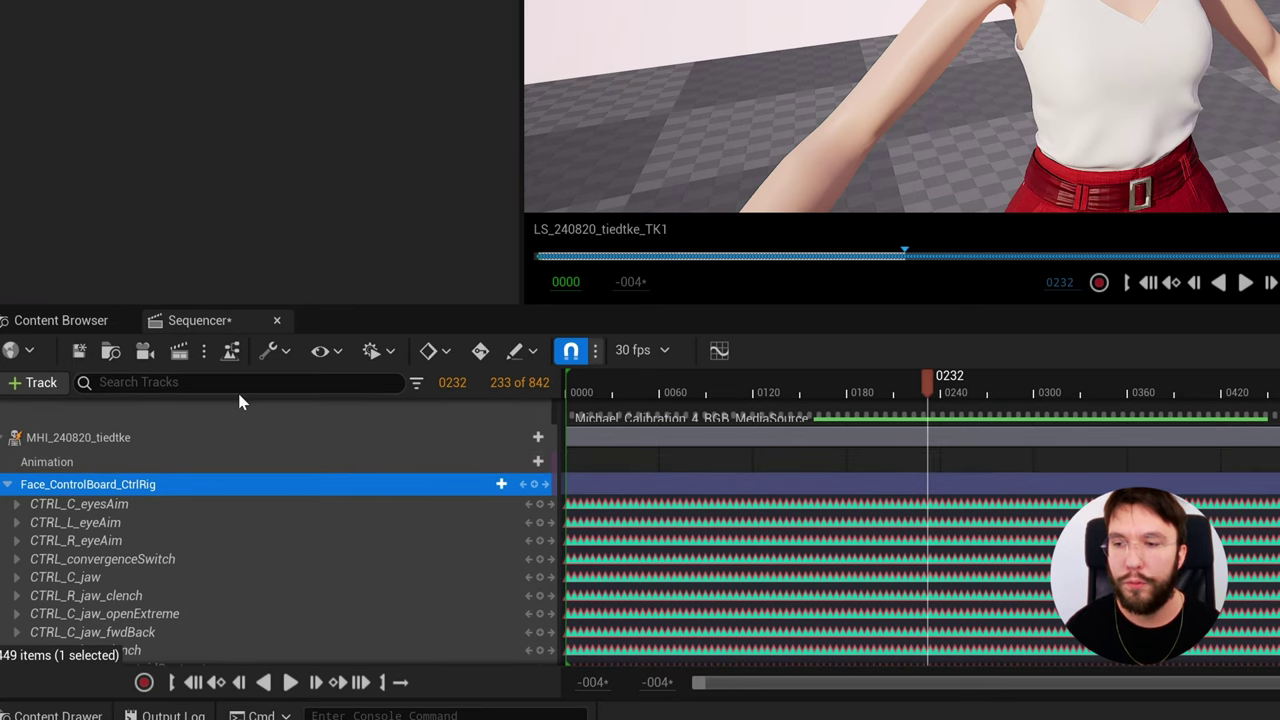
- Filter tracks by 'head' and select mha_head_ik_ctrl's Rotation Roll, Pitch and Yaw channels
left_click(100, 382)
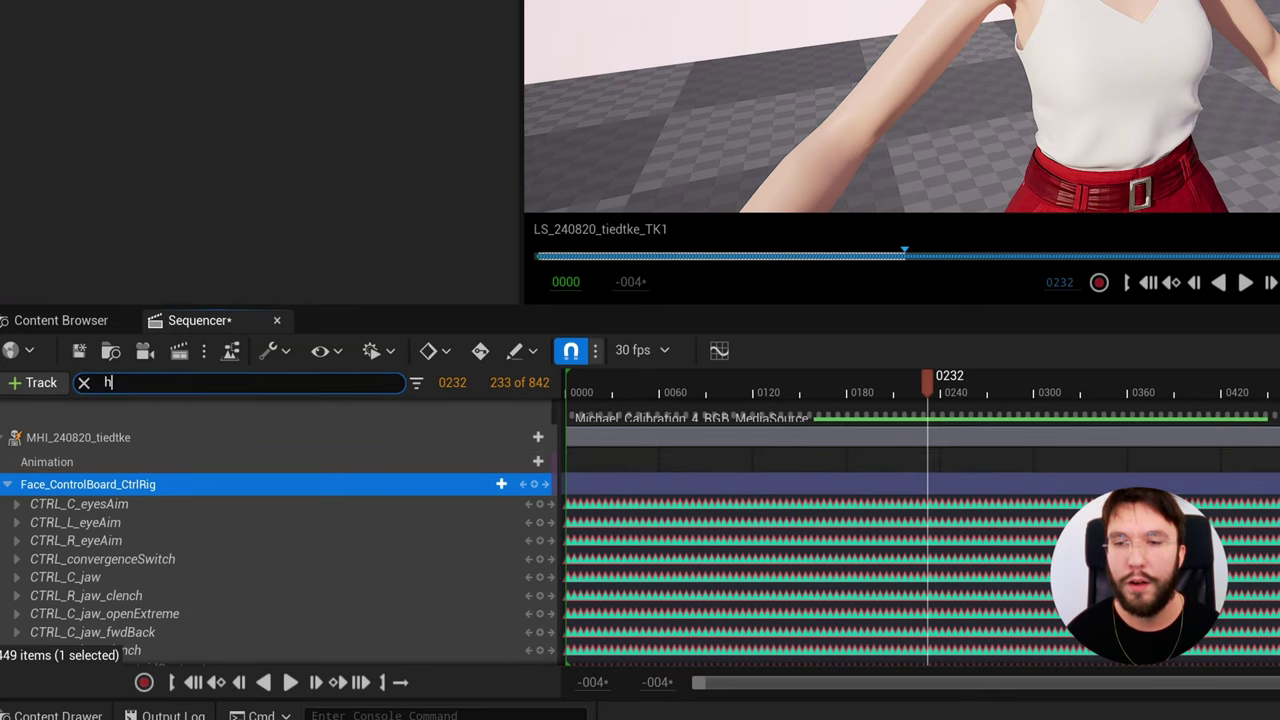
type("ead")
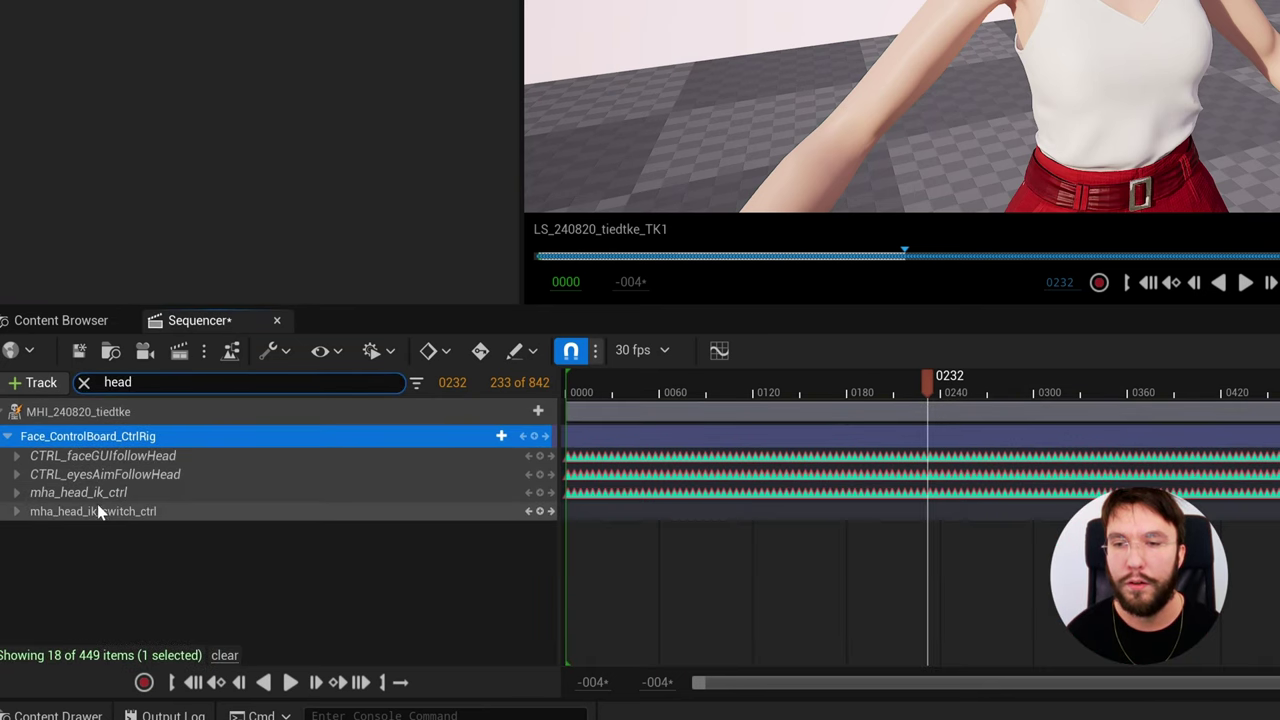
left_click(17, 493)
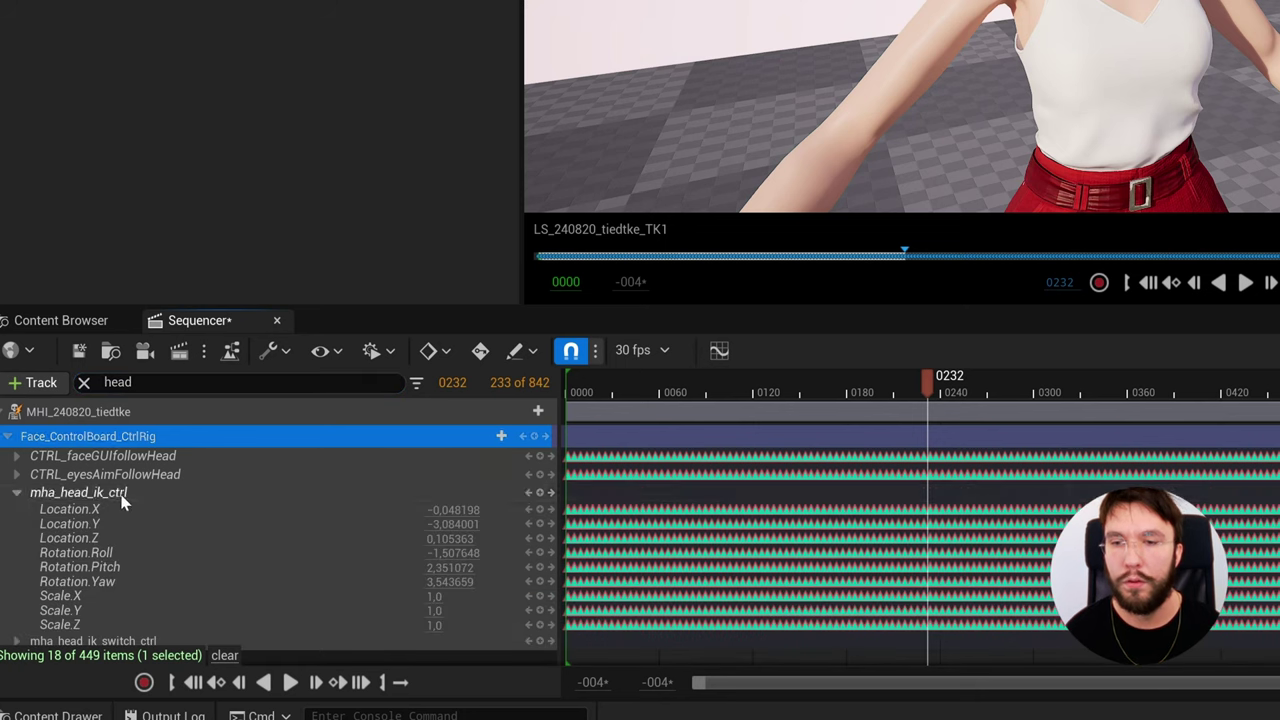
left_click(45, 494)
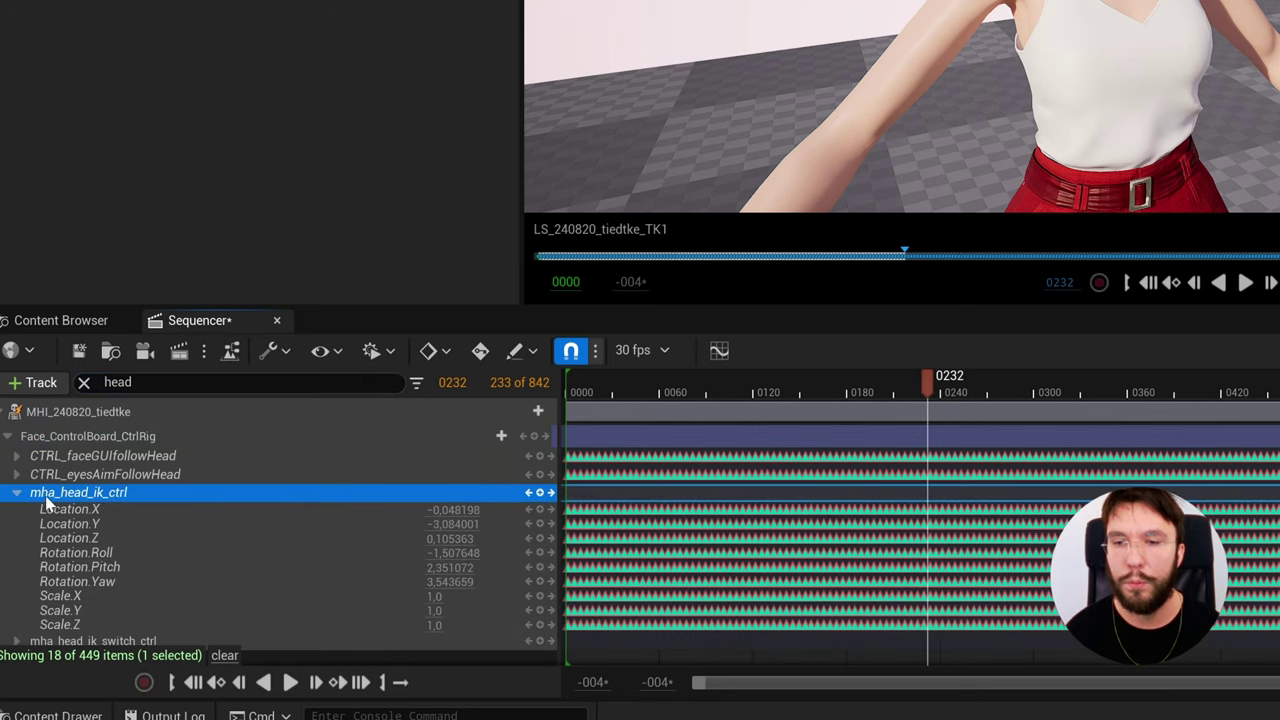
left_click(118, 553)
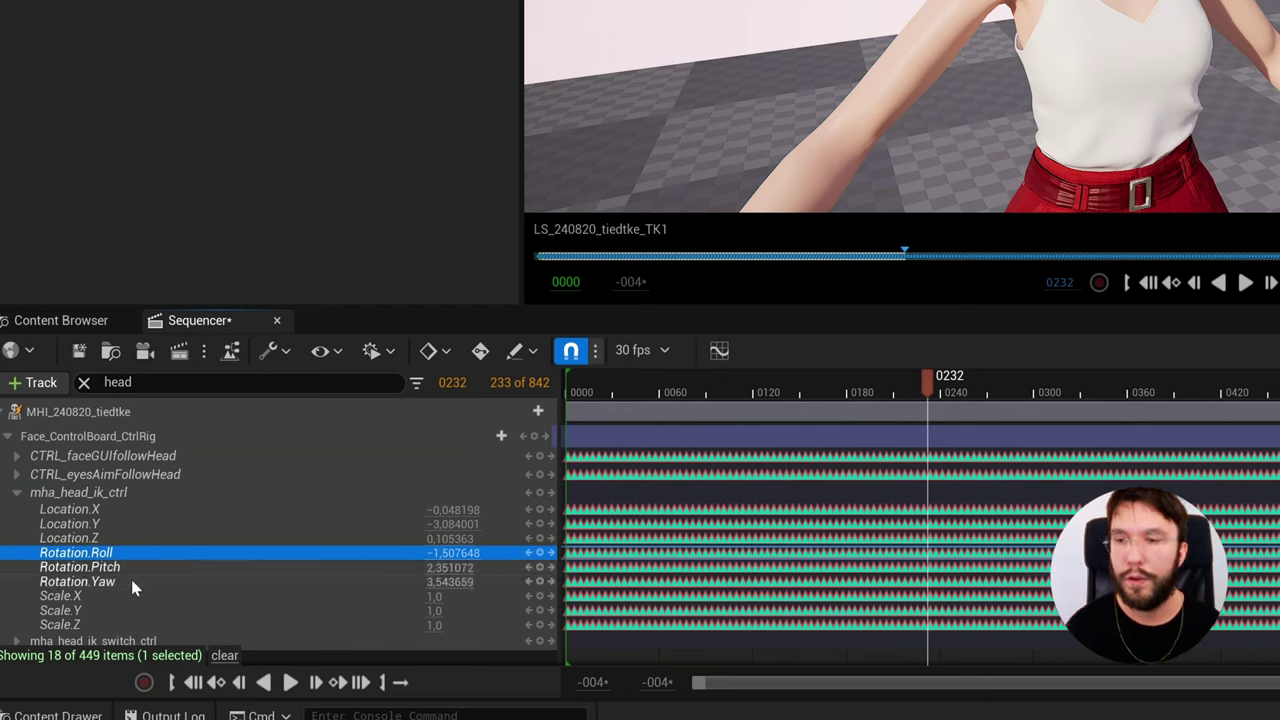
left_click(143, 580, "shift")
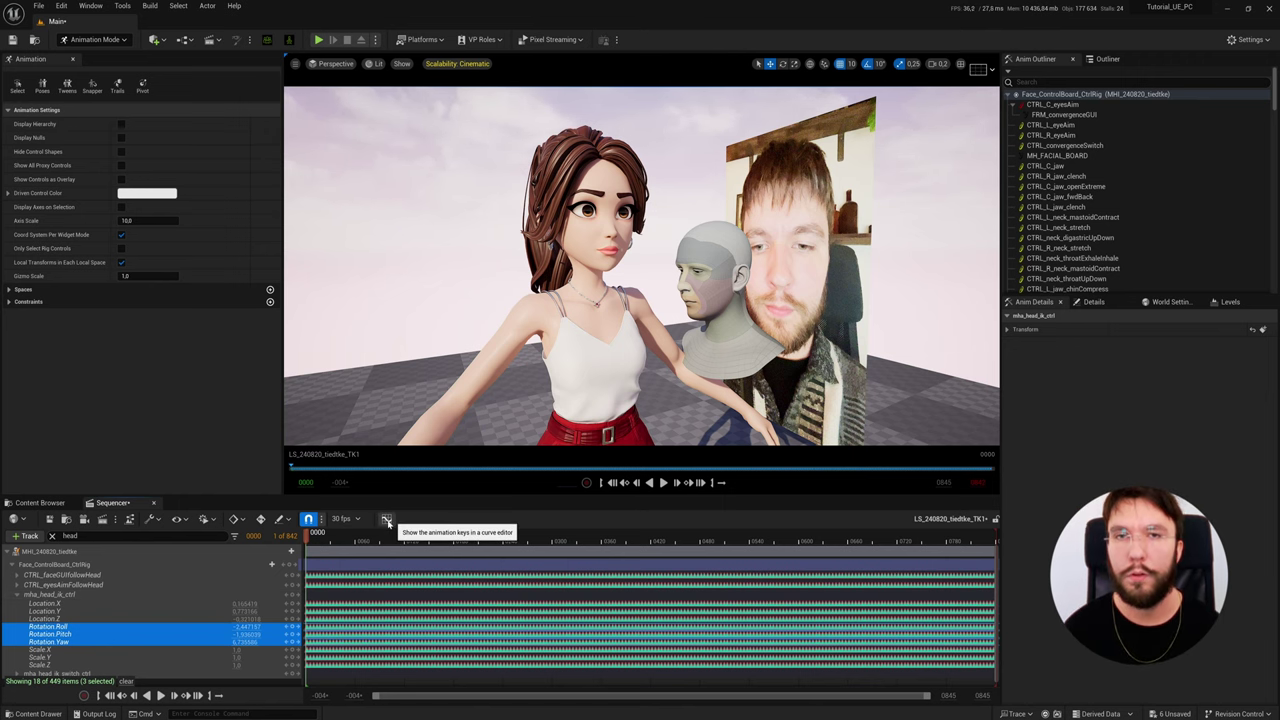
- Copy every key on the three head rotation curves in the Curve Editor
left_click(386, 520)
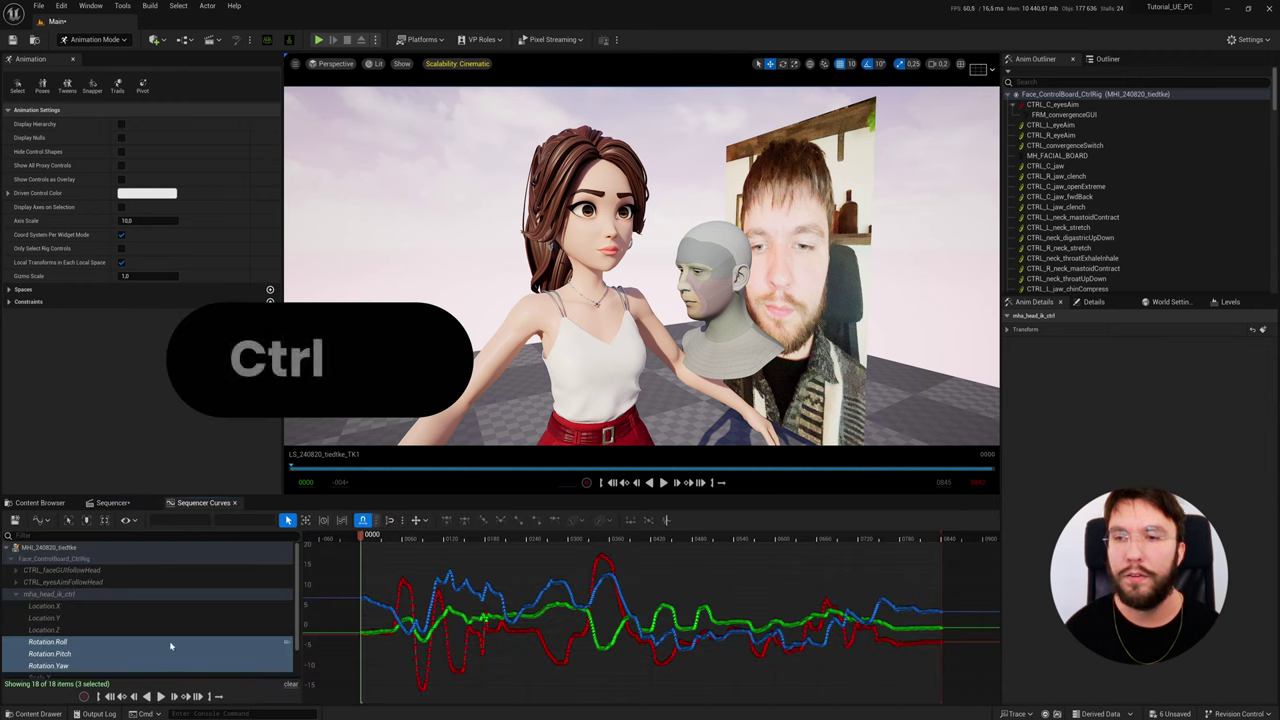
key("ctrl+a")
key("ctrl+a")
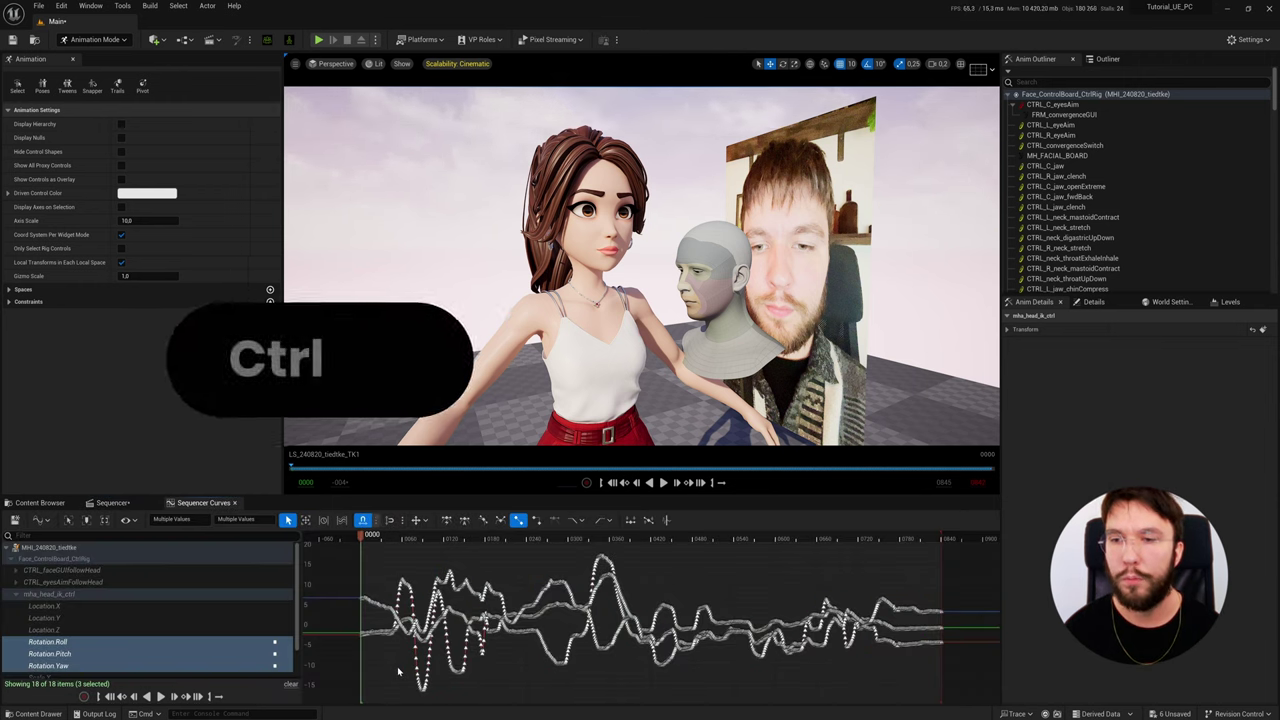
key("ctrl+c")
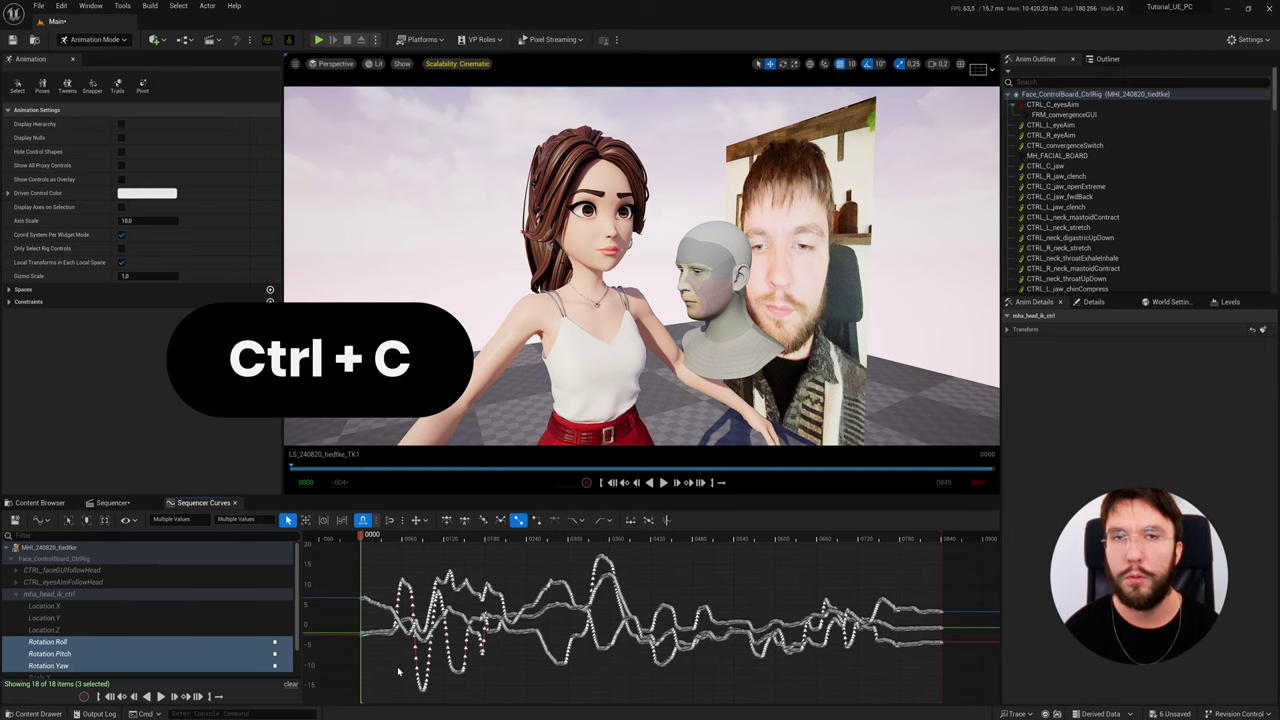
- Return to LS_Amber and expand Amber's Body track to reach CC_Body_Rig
left_click(41, 503)
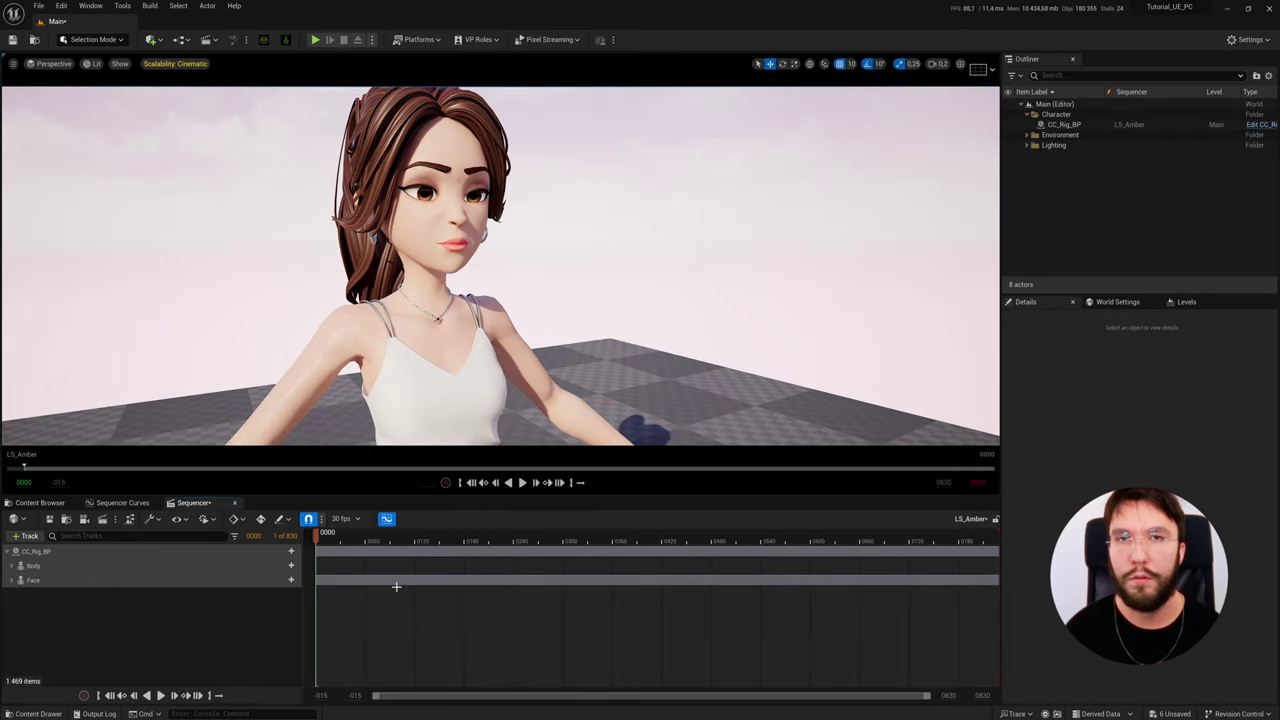
left_click(17, 567)
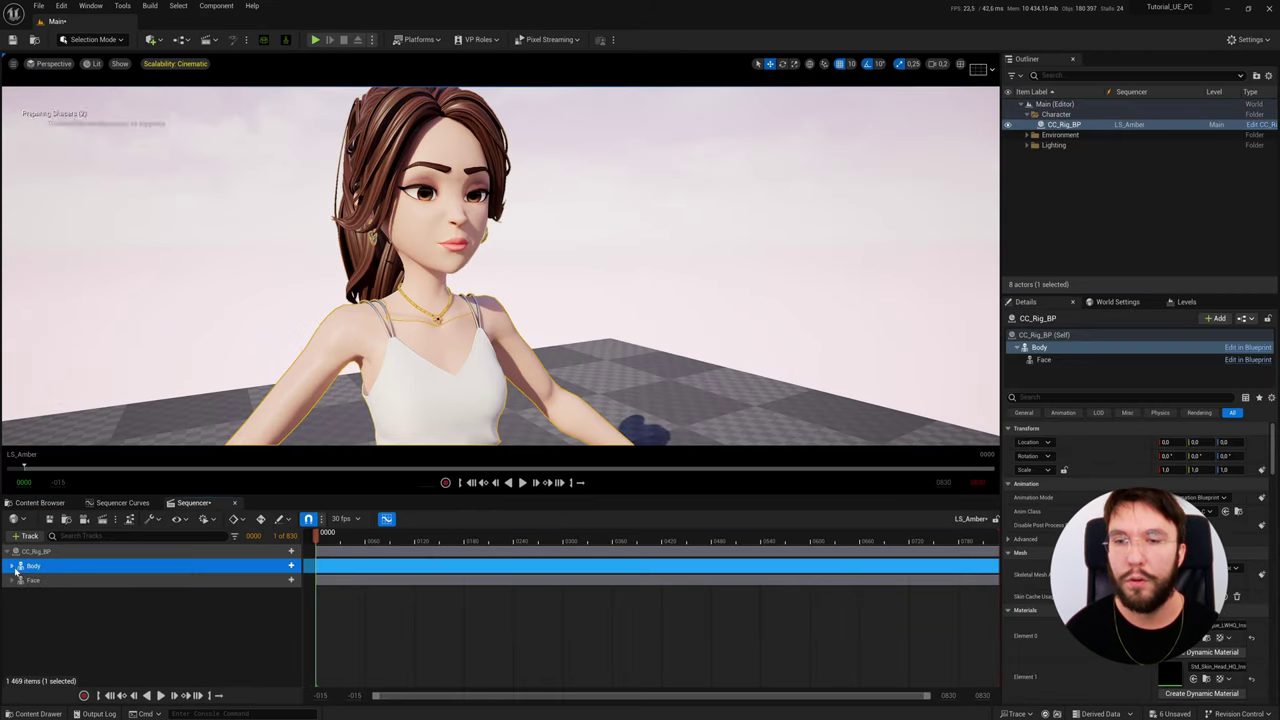
left_click(20, 580)
left_click(12, 581)
left_click(12, 581)
left_click(14, 566)
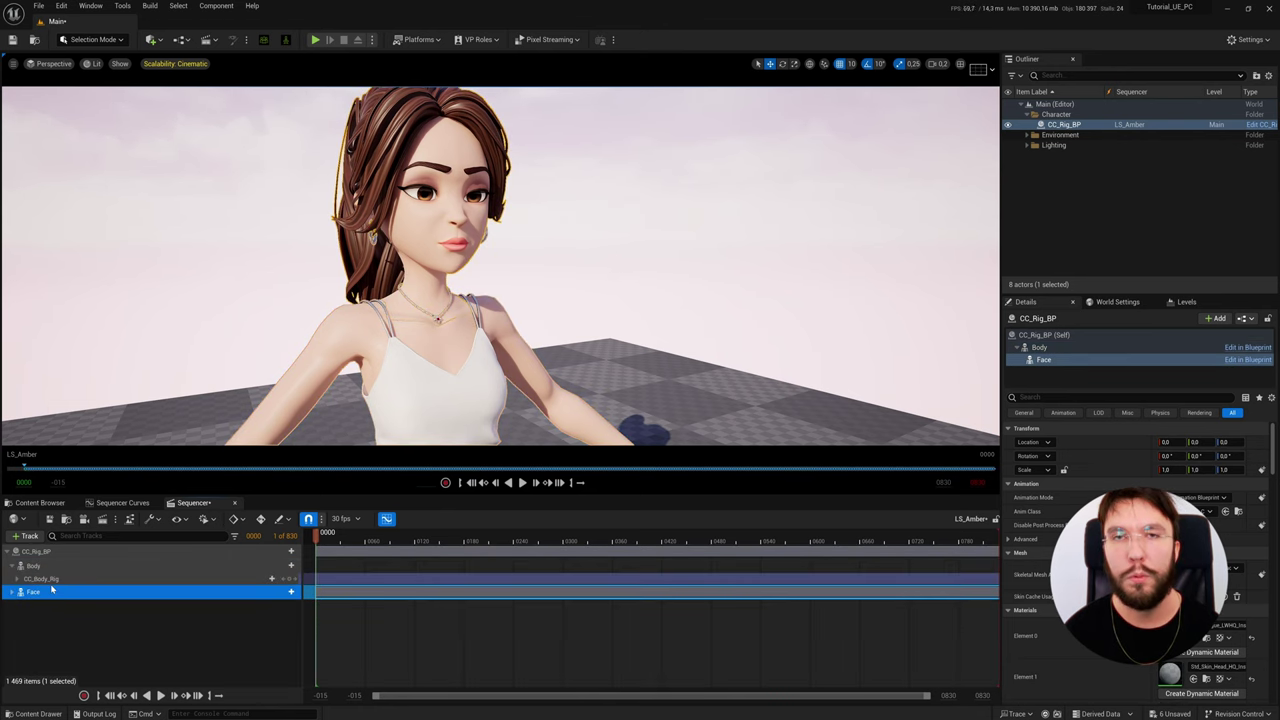
left_click(25, 579)
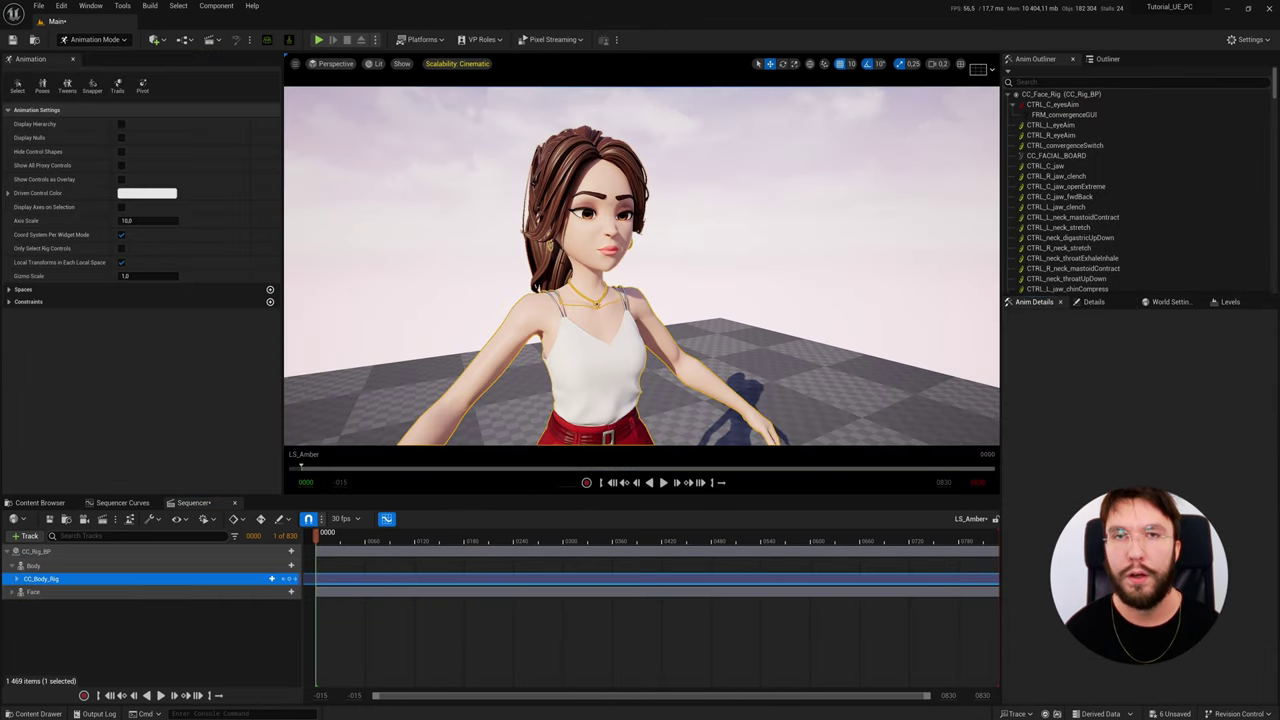
- Filter the rig by 'head' and select head_ctrl's Rotation Roll, Pitch and Yaw channels
type("head")
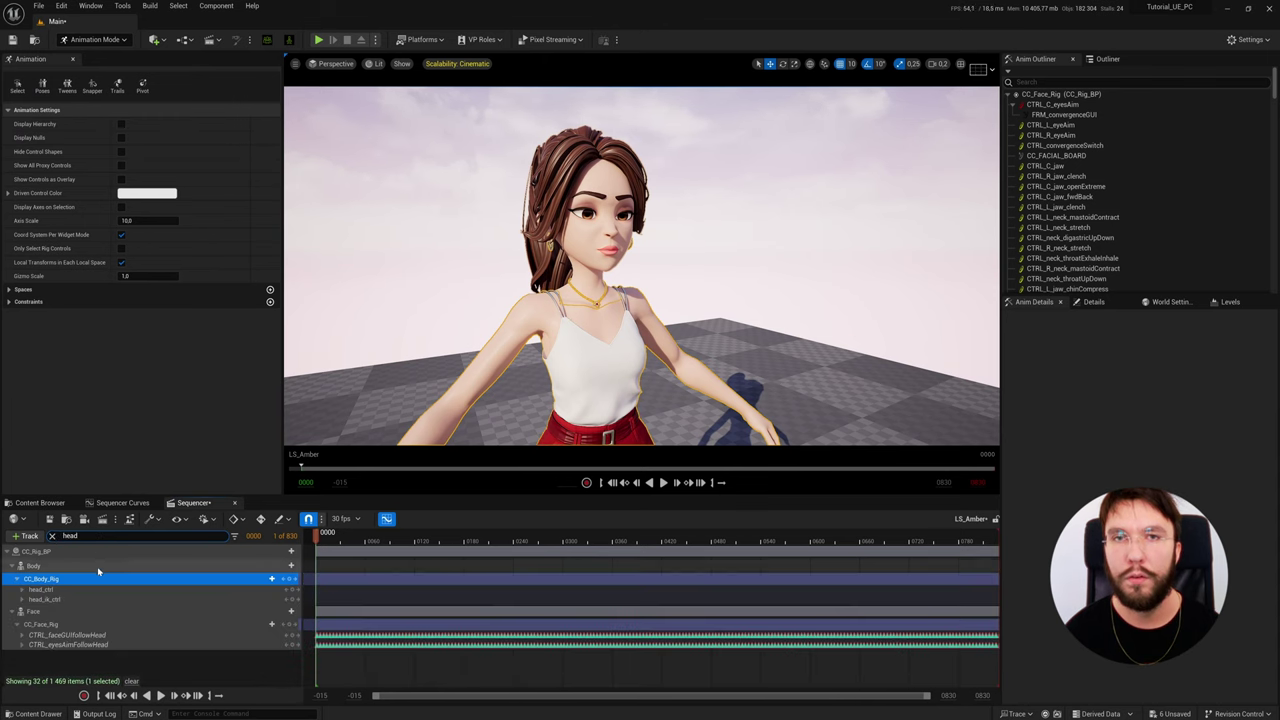
left_click(40, 589)
left_click(22, 590)
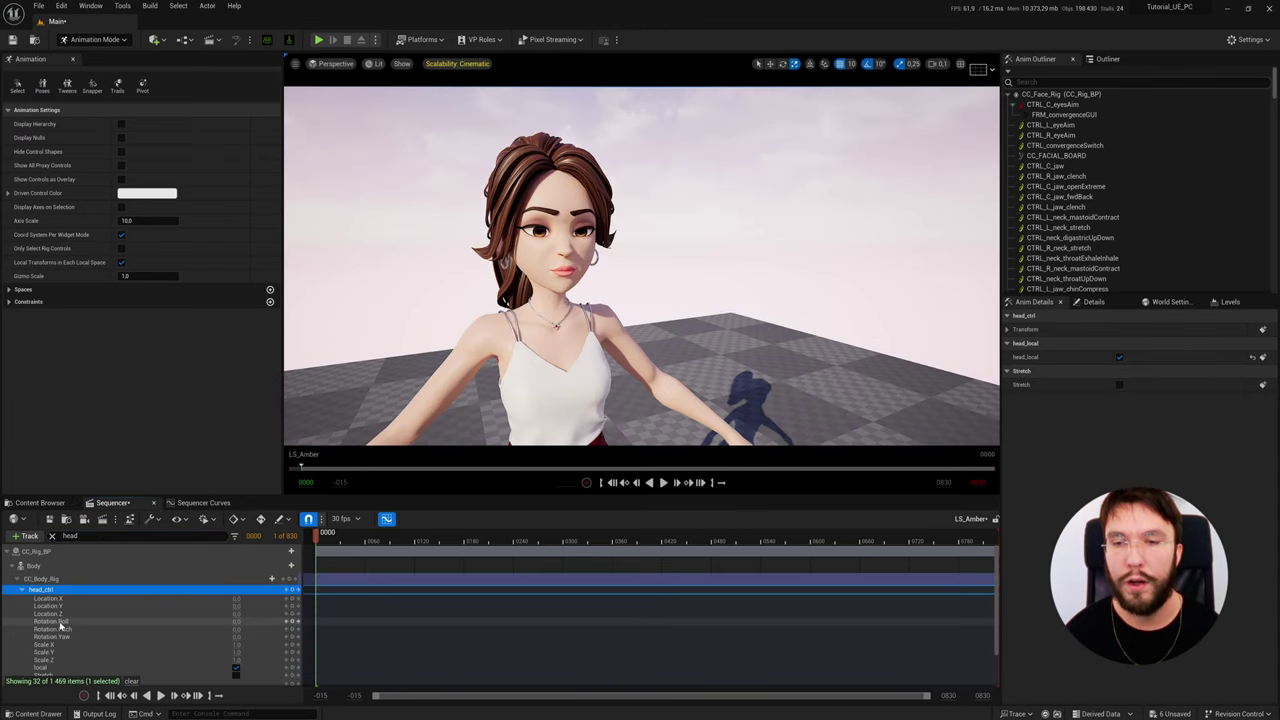
left_click(50, 621)
left_click(58, 637, "shift")
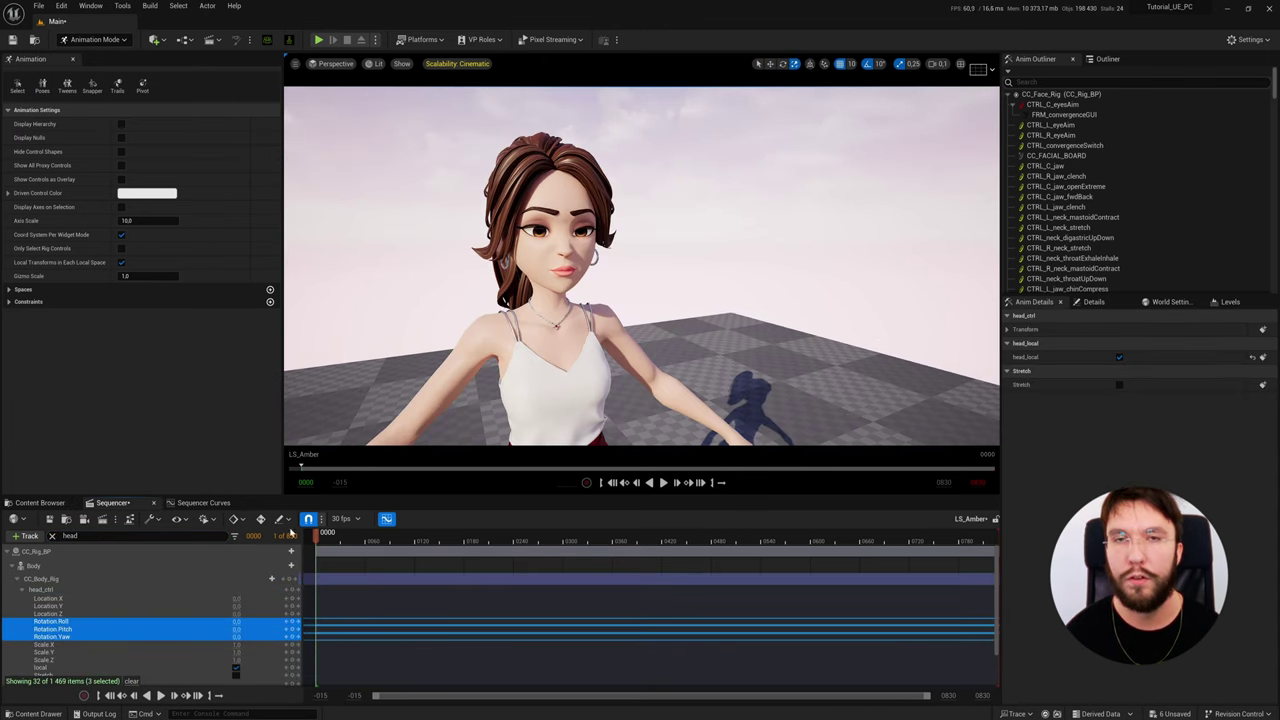
- Paste the copied rotation keys onto head_ctrl's Roll, Pitch and Yaw curves and play
left_click(205, 503)
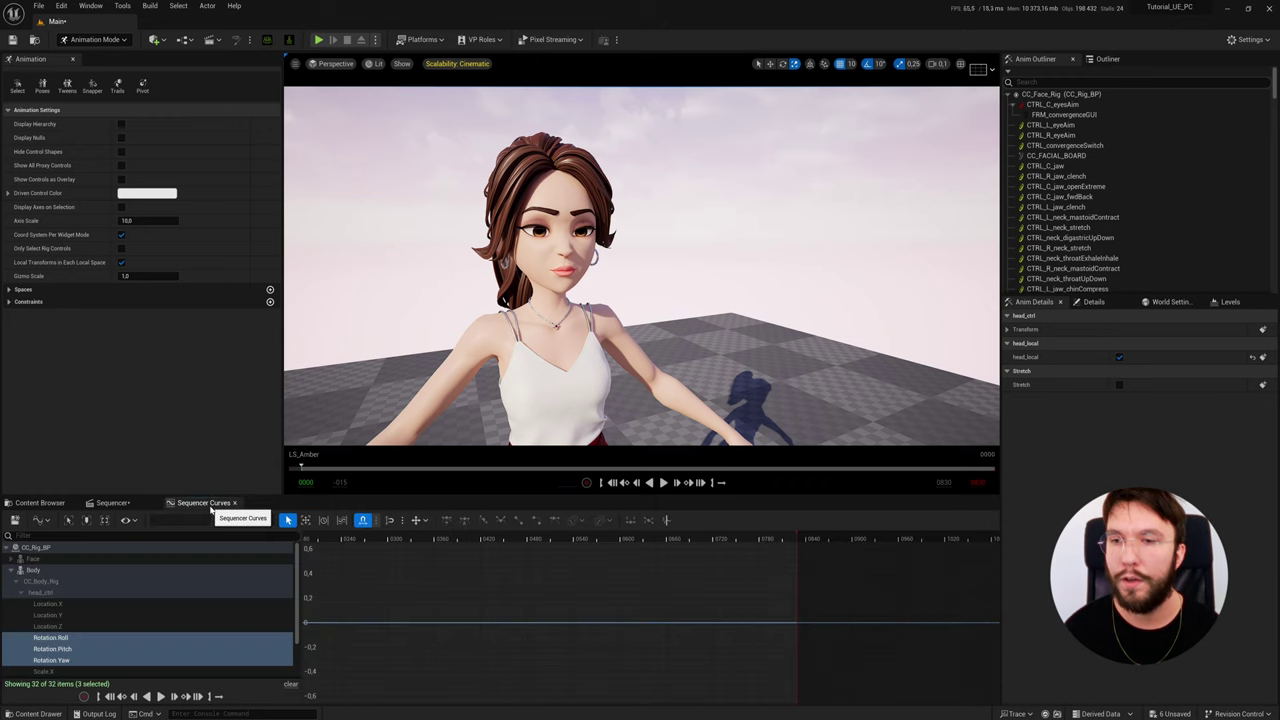
left_click(58, 594)
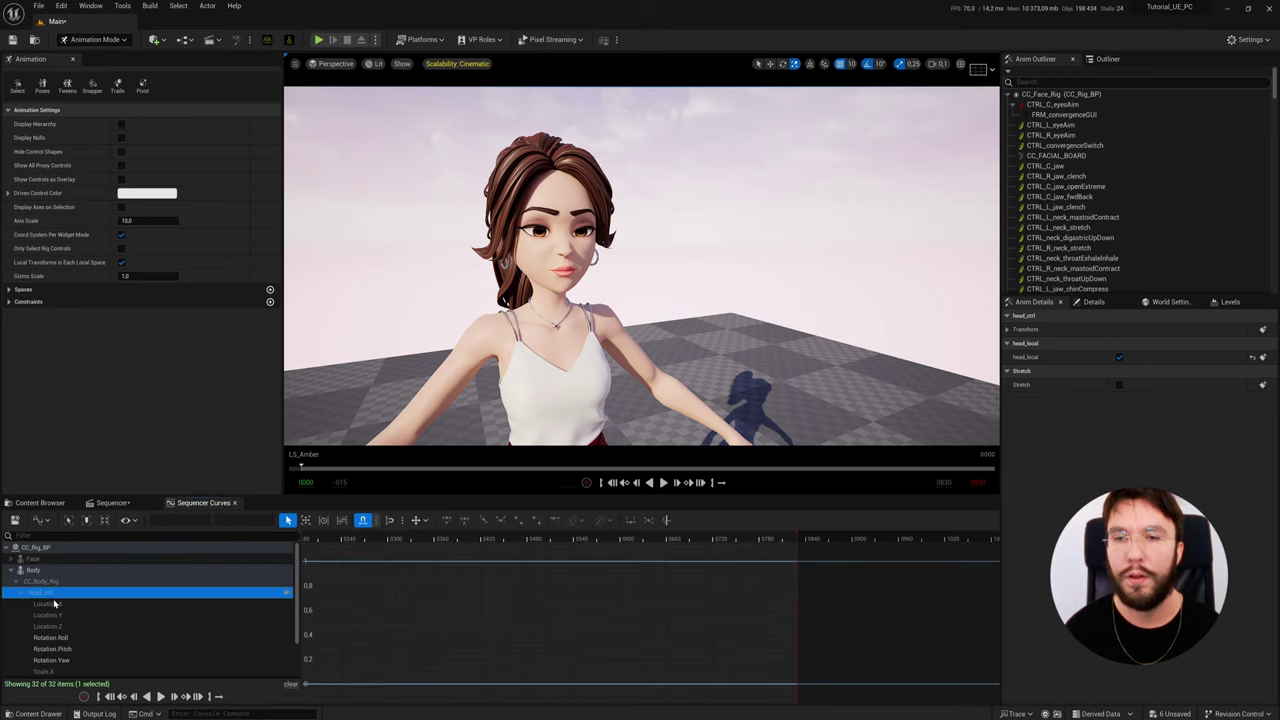
left_click(50, 637)
left_click(75, 661, "shift")
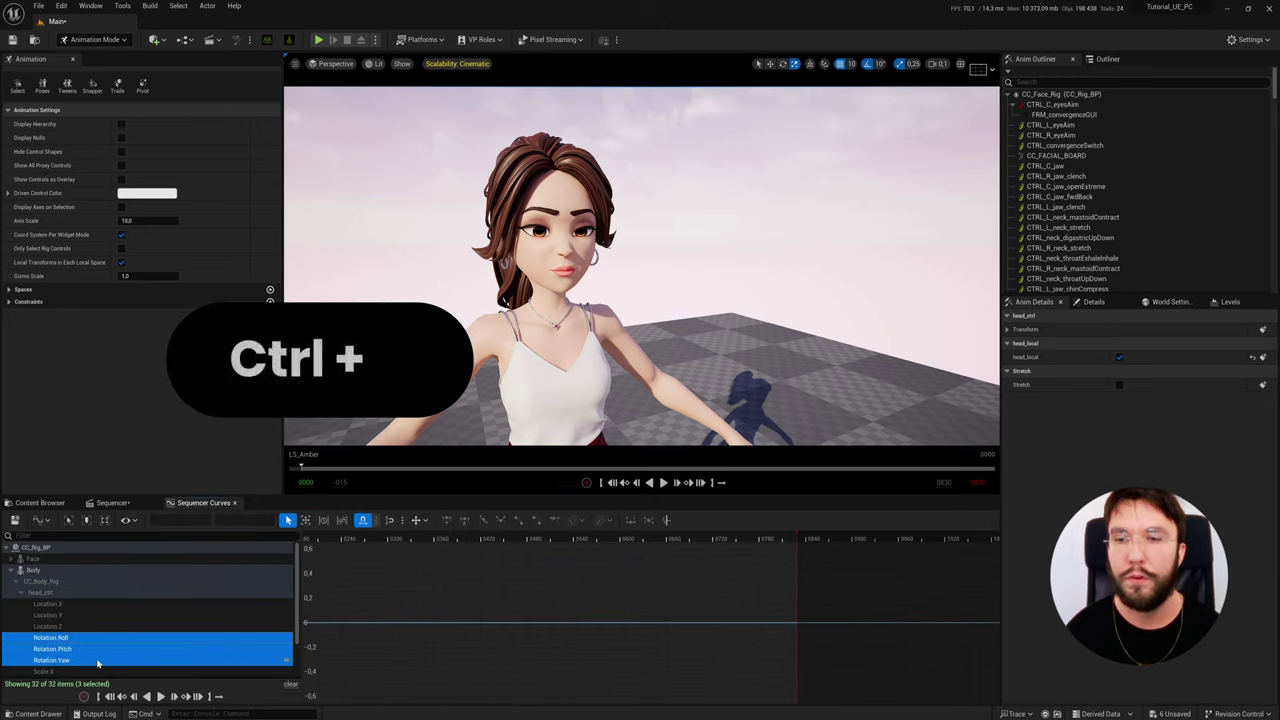
key("ctrl+v")
key("space")
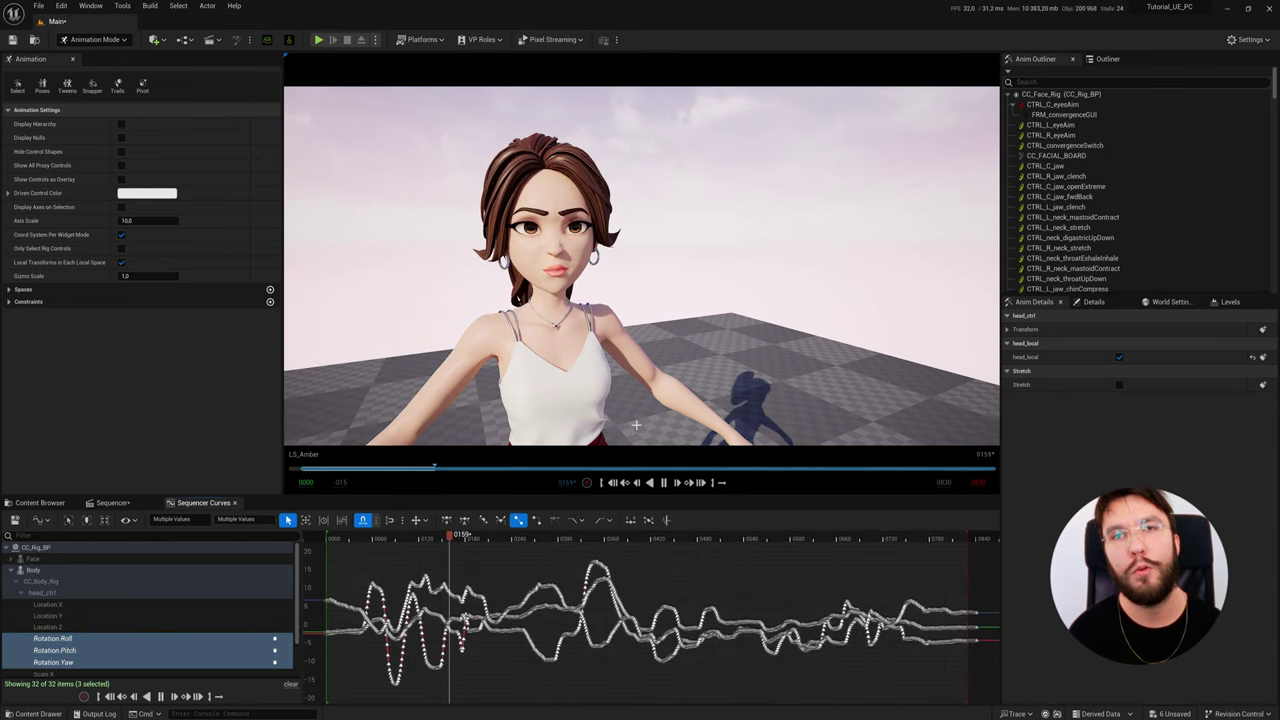
- Pause playback and scrub back to around frame 612 to inspect the pose
key("space")
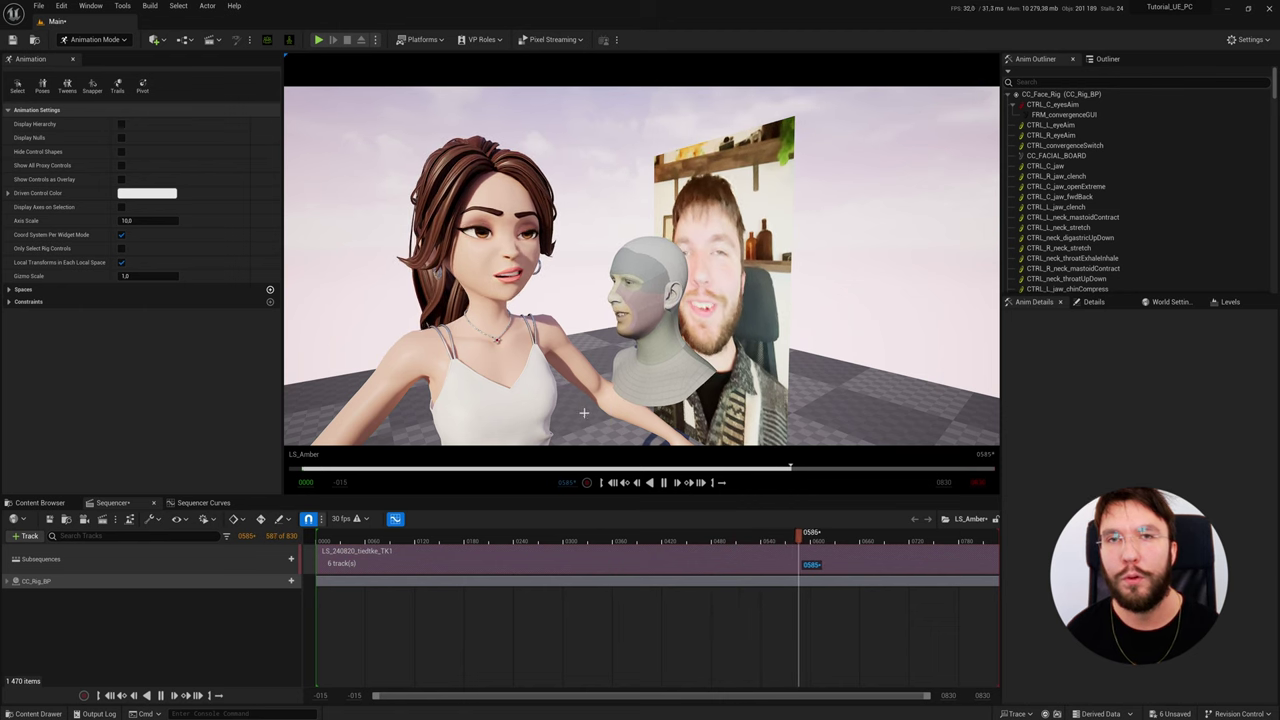
key("space")
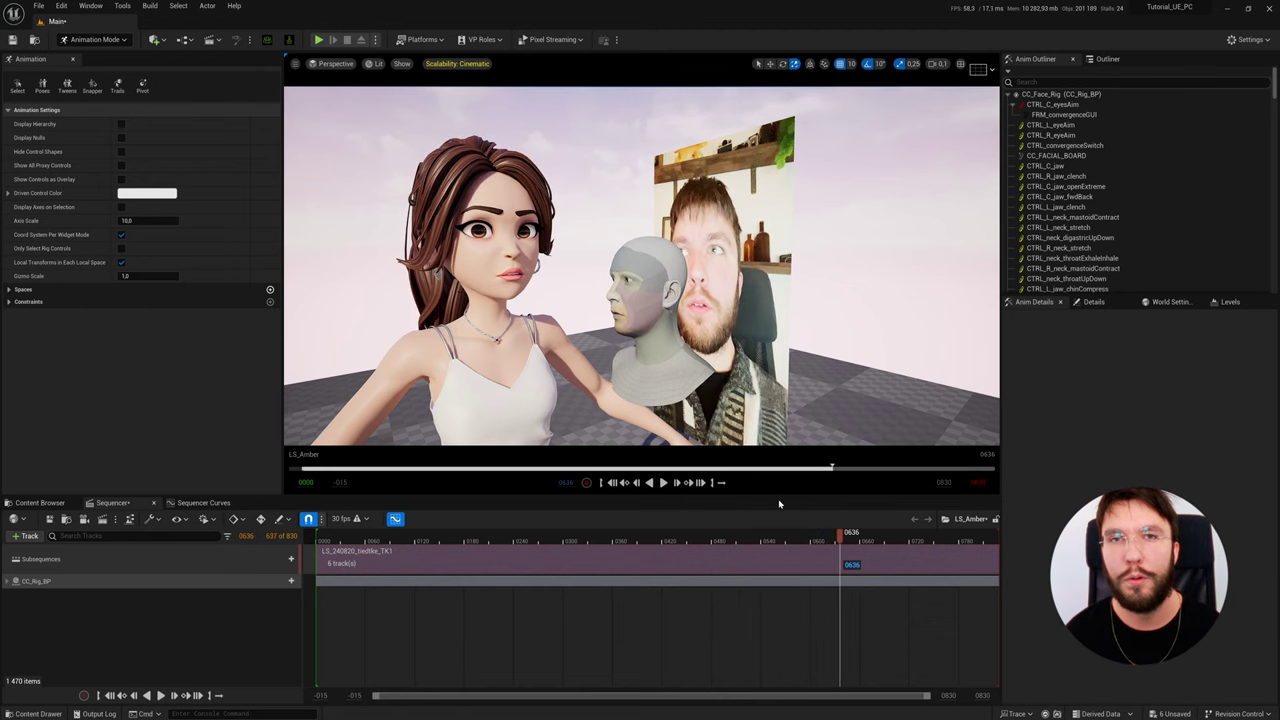
left_click_drag(843, 540, 878, 548)
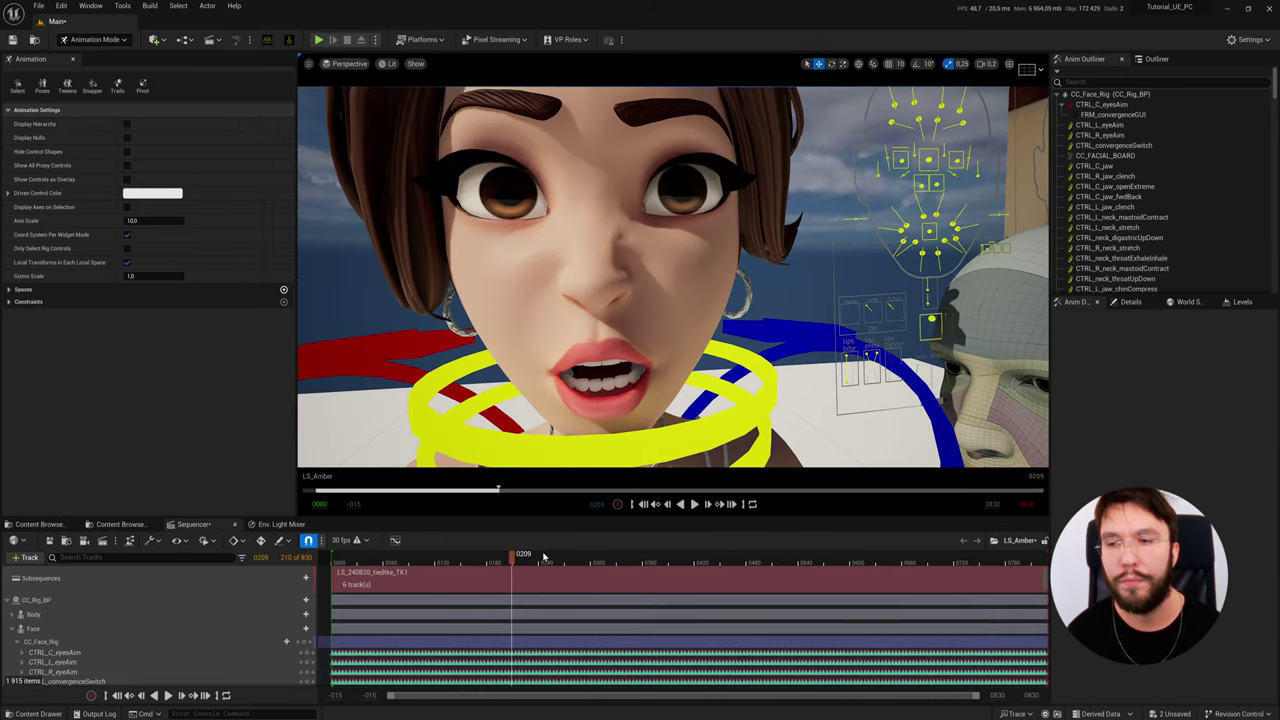
- Scrub to frames 330 and 419, pulling the viewport camera back to compare expressions
left_click_drag(544, 556, 627, 556)
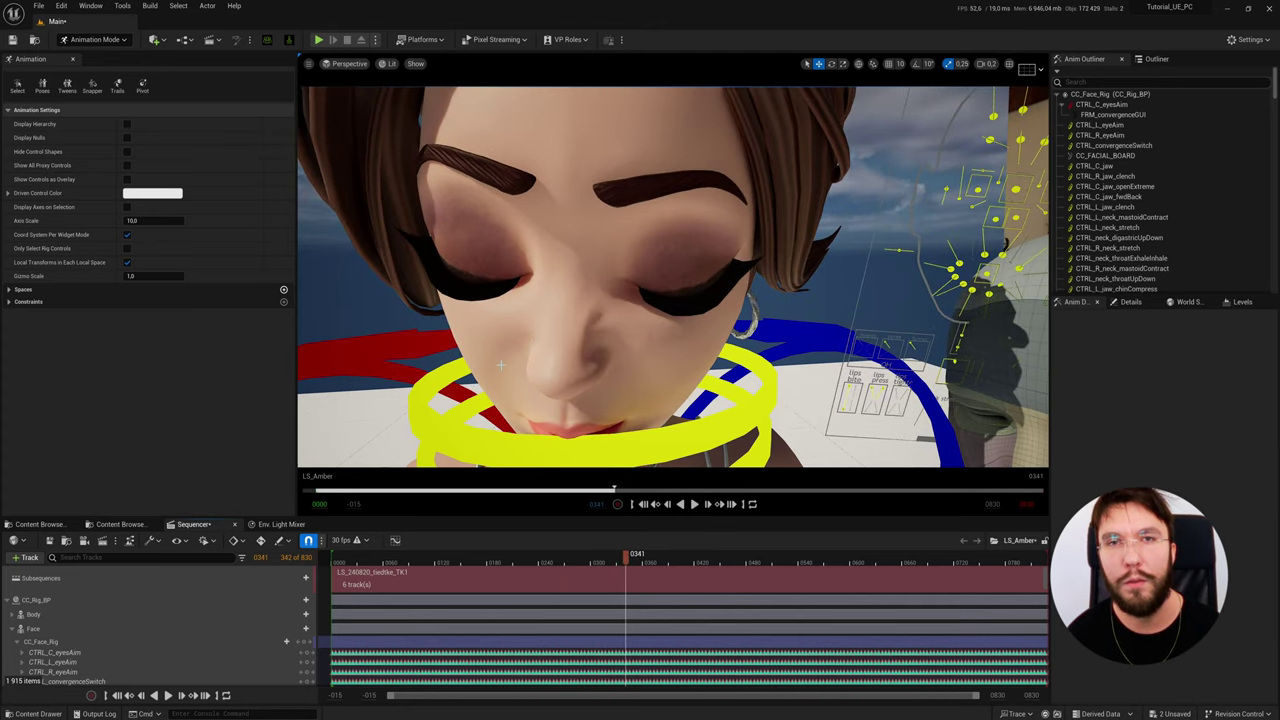
scroll(644, 386, "down", 5)
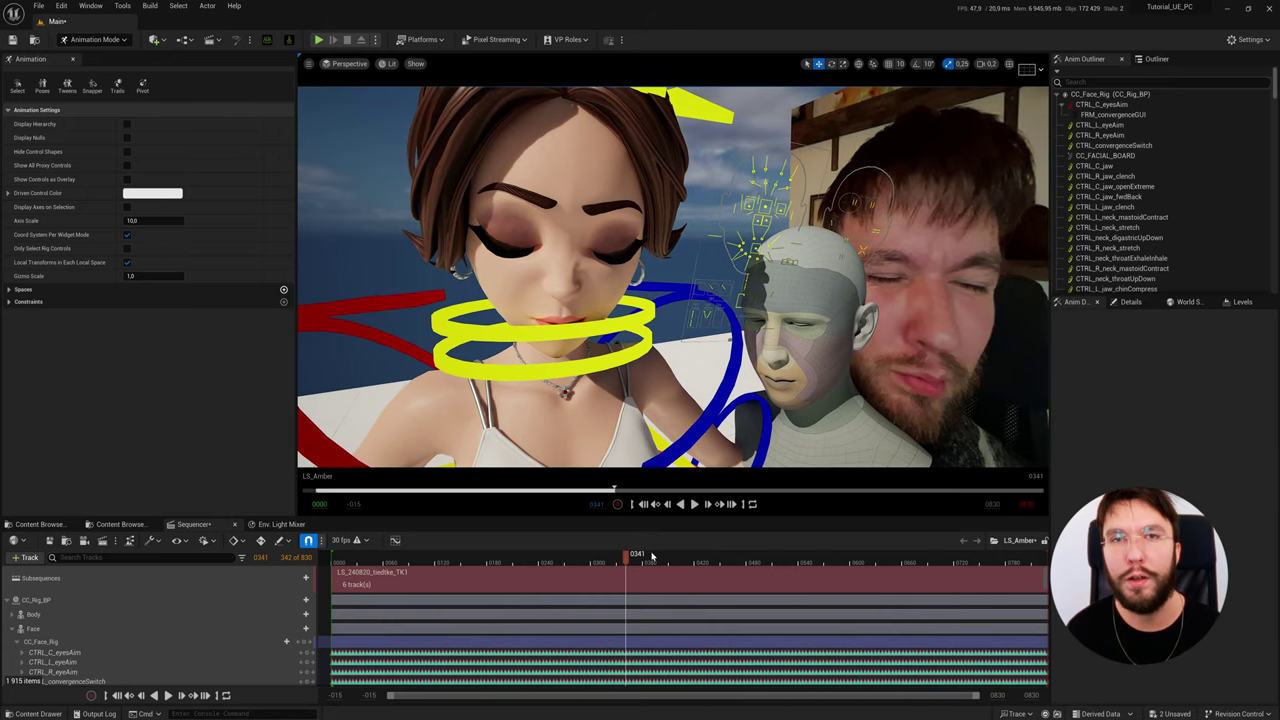
left_click_drag(651, 561, 684, 563)
- Collapse CC_Face_Rig and add a new section layer named 'Snear Correct'
double_click(288, 645)
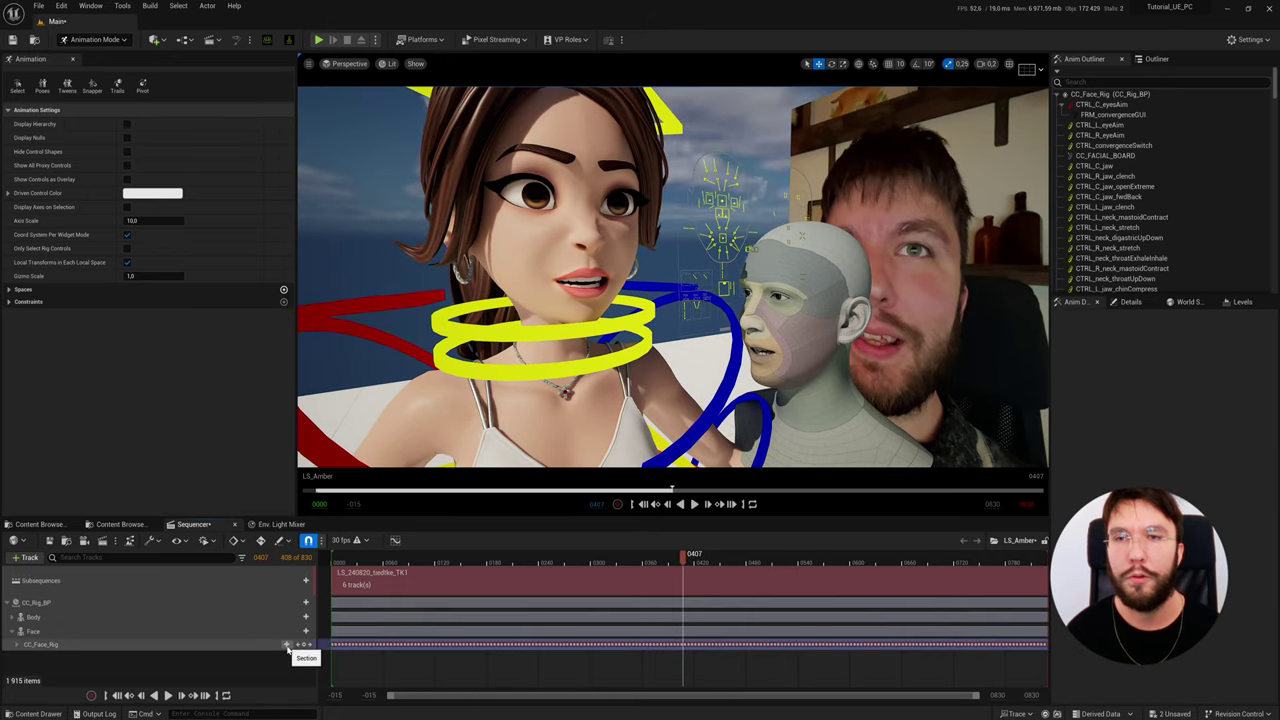
left_click(288, 647)
left_click(322, 672)
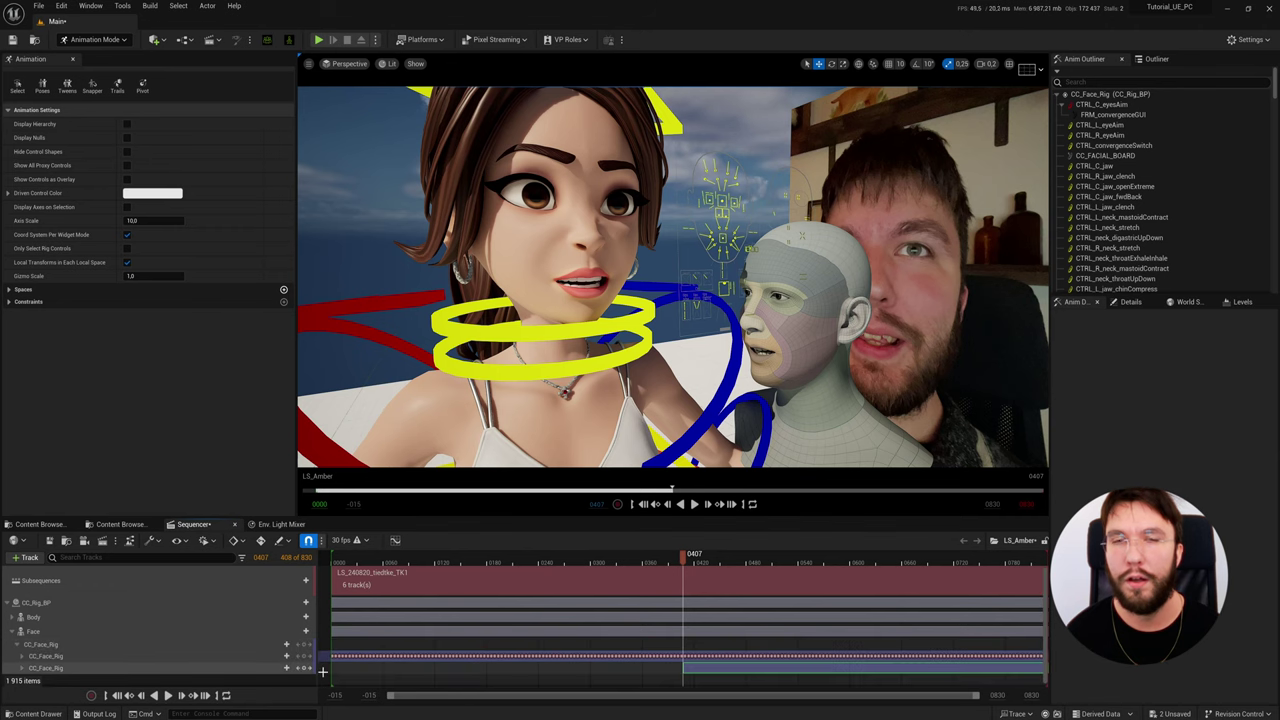
left_click(50, 669)
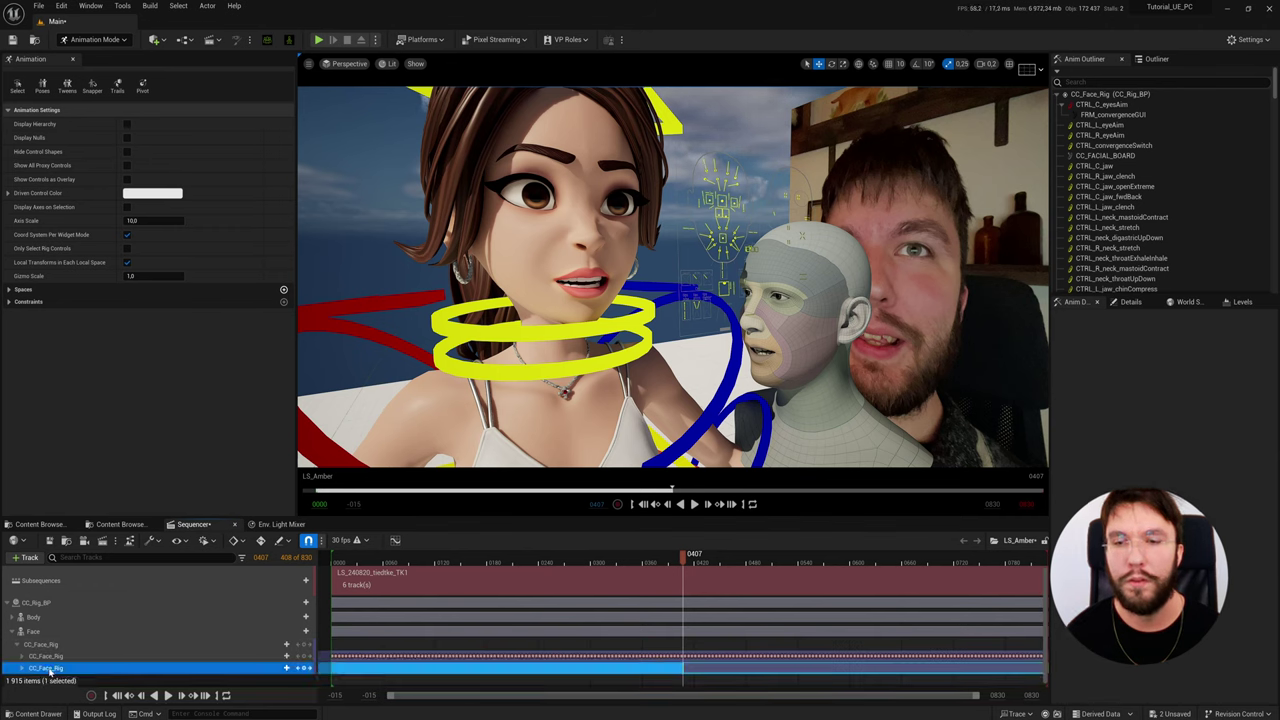
left_click(53, 669)
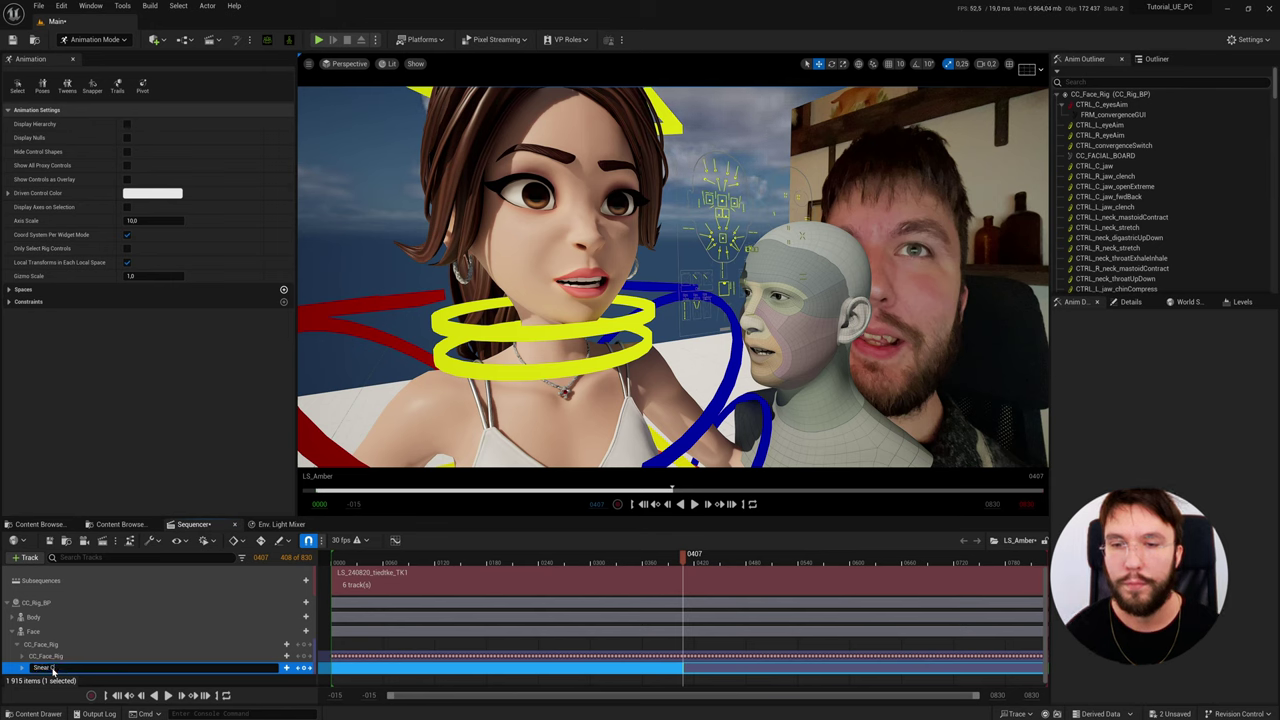
key("Return")
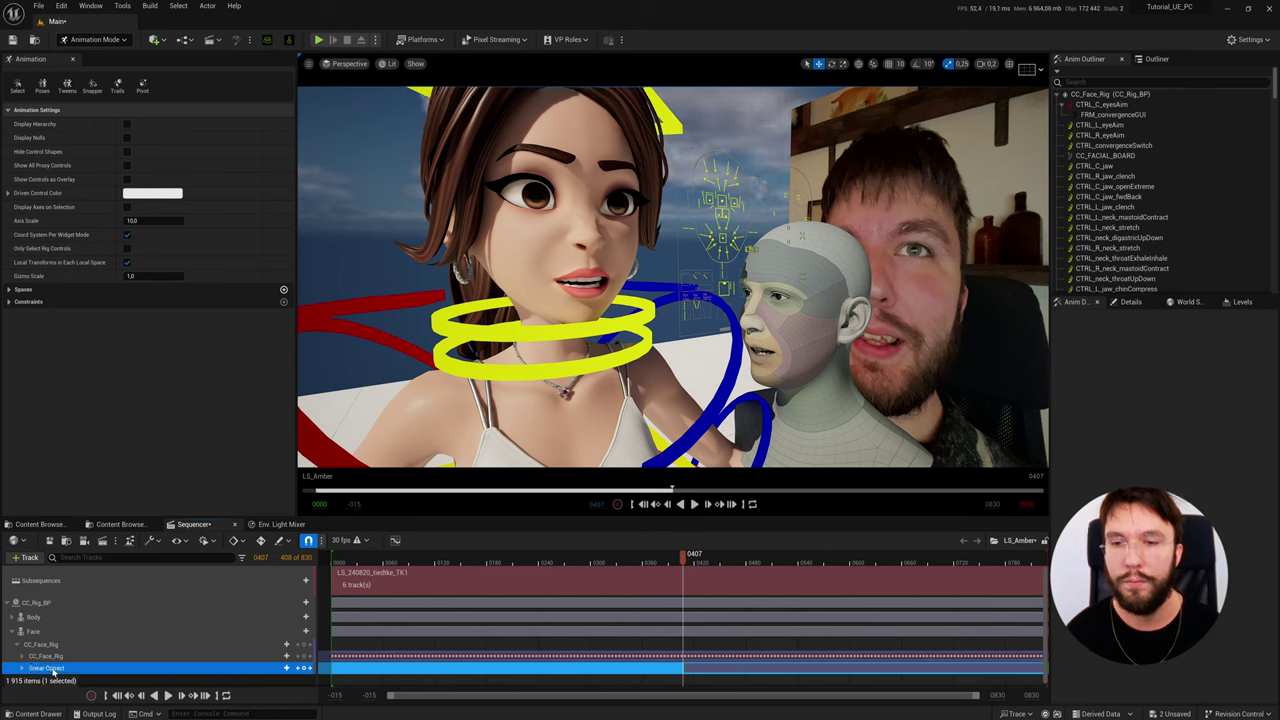
- Check the Snear Correct section's options, then filter the track list by 'nose'
right_click(124, 670)
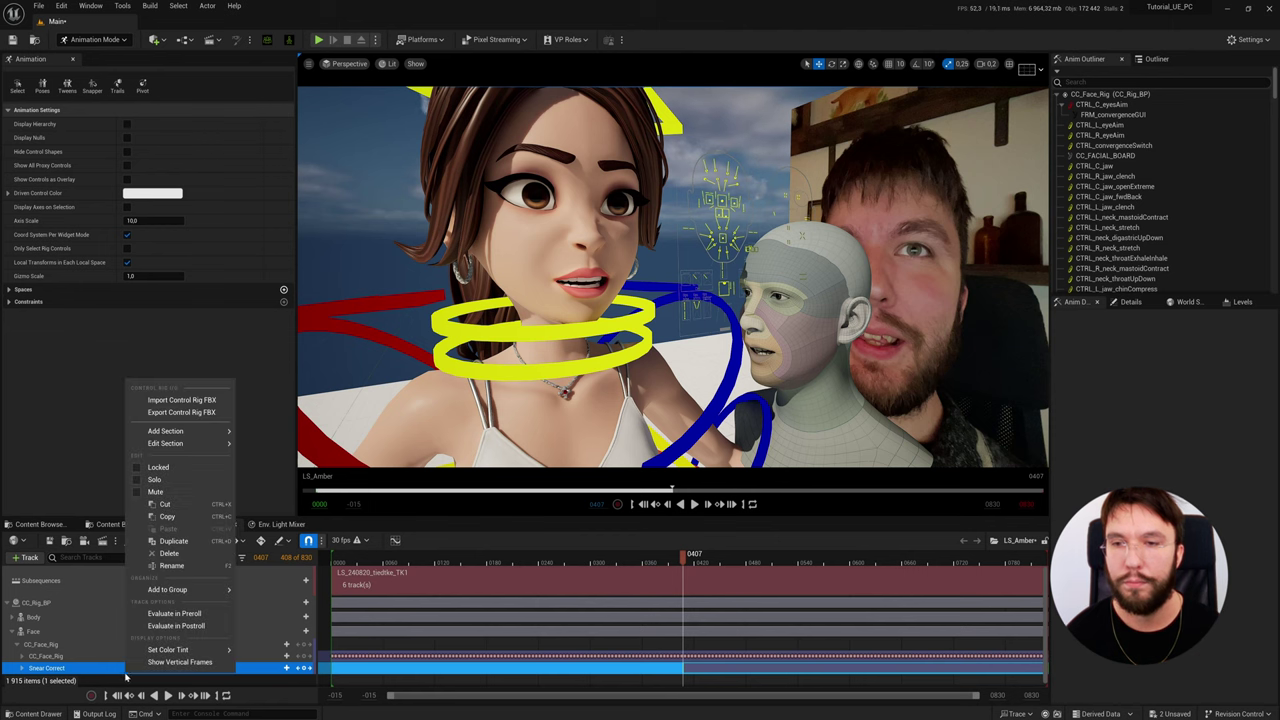
mouse_move(187, 432)
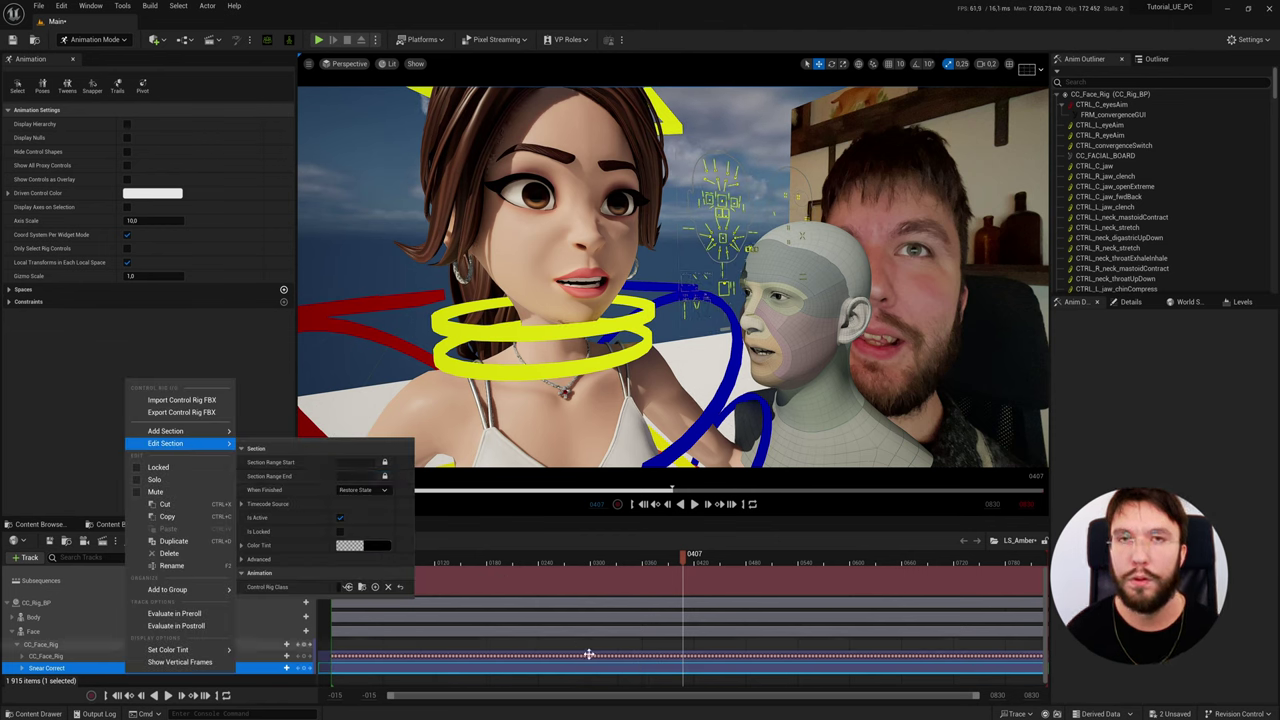
left_click(554, 668)
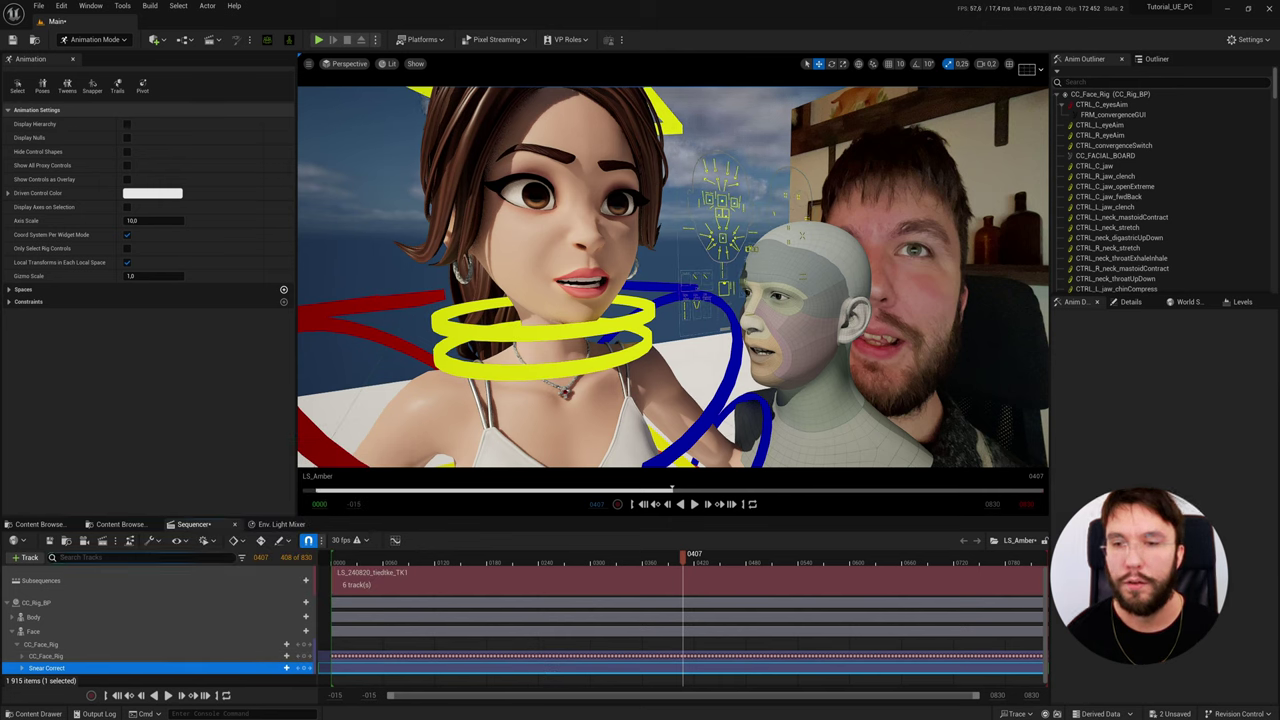
type("nose")
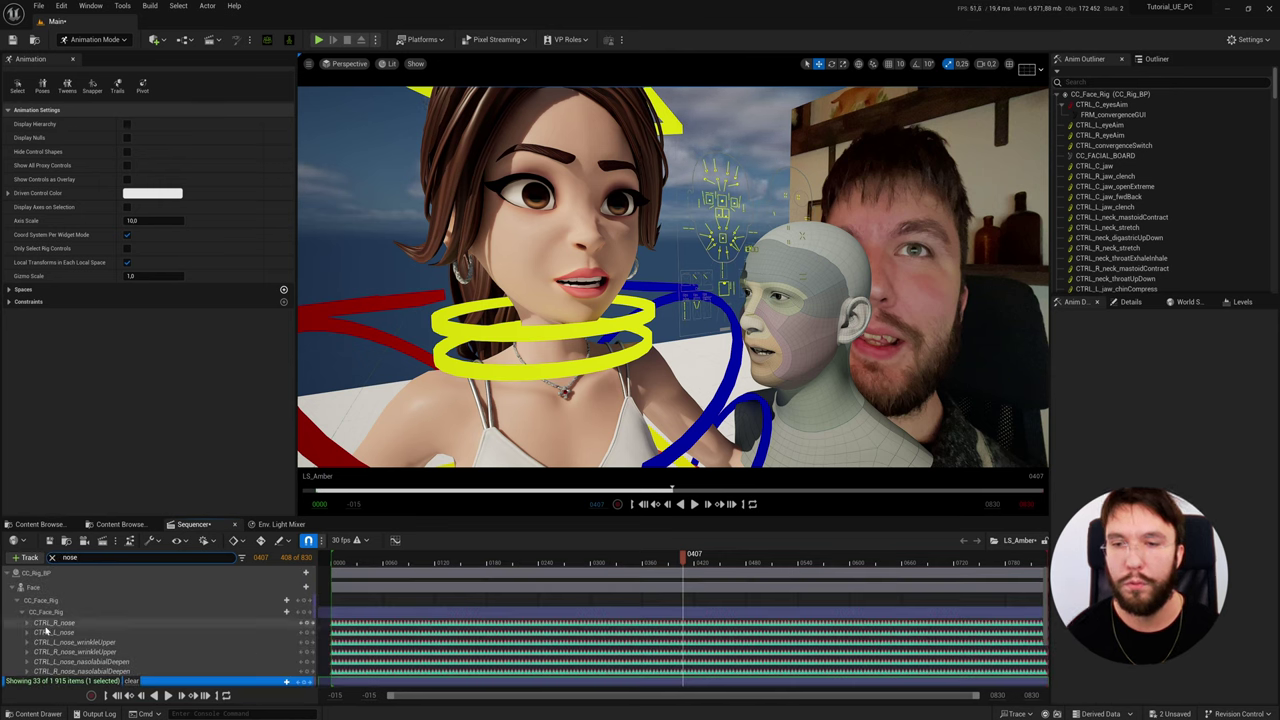
- Expand CTRL_L_nose_wrinkleUpper and CTRL_R_nose_wrinkleUpper on the Snear Correct layer
left_click(48, 617)
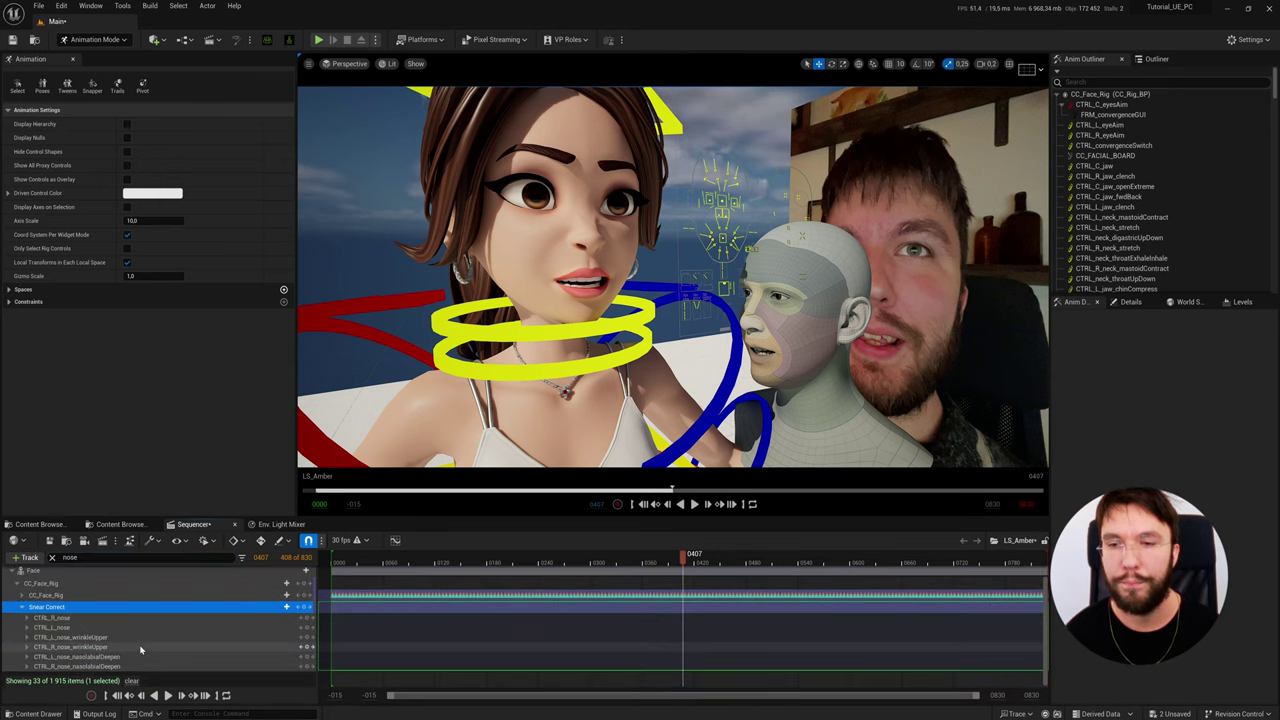
double_click(94, 637)
double_click(94, 648)
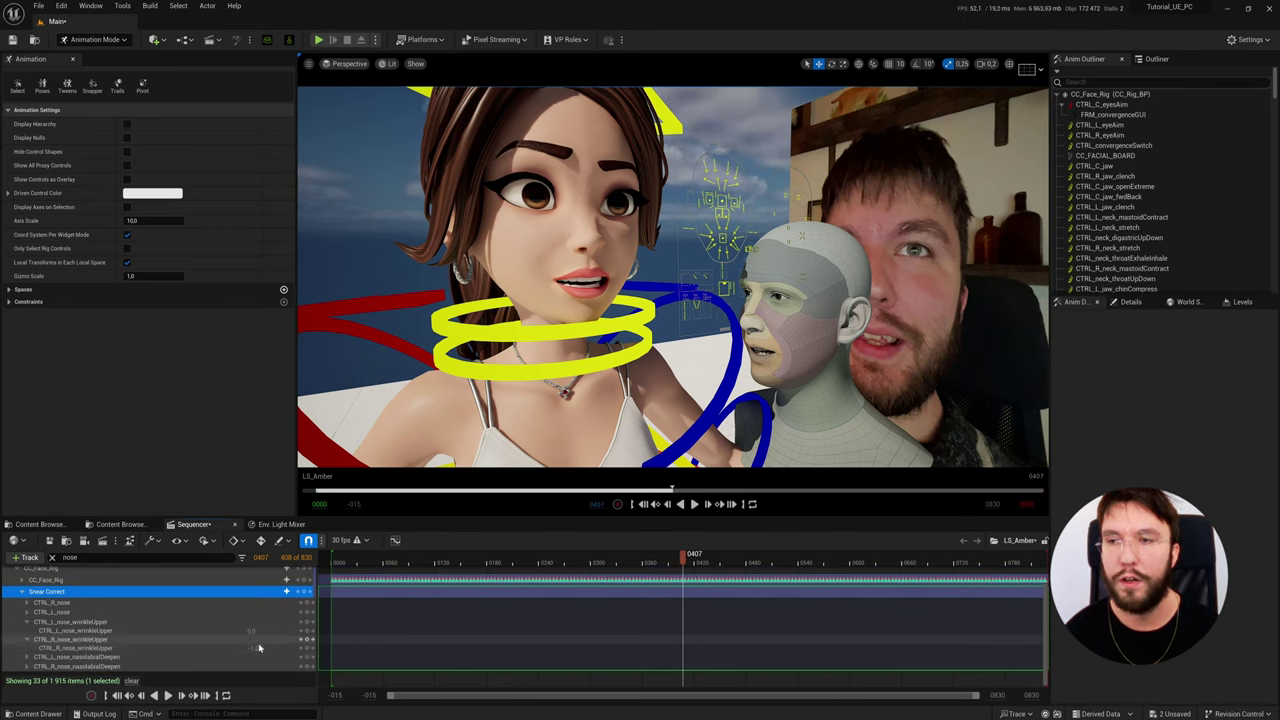